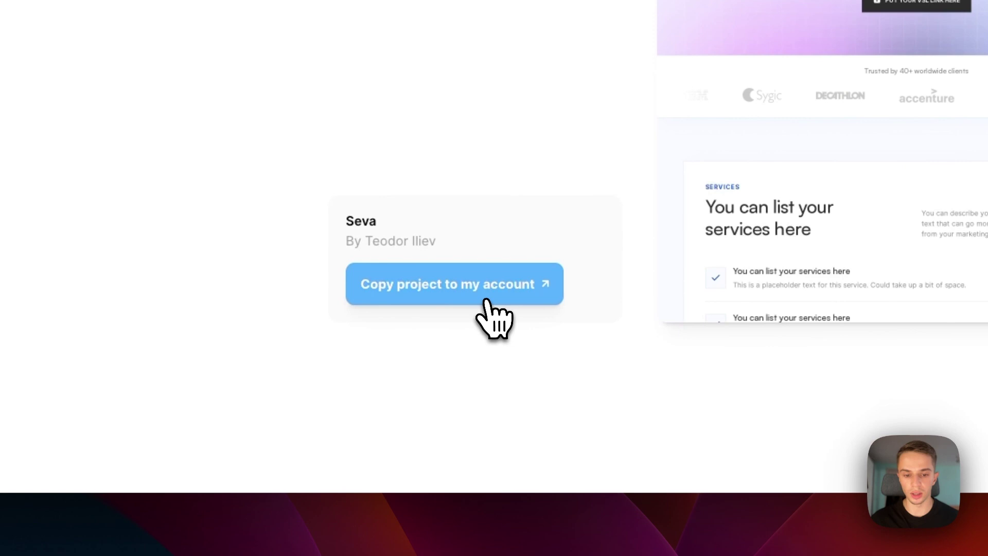
# Step: Copy the Seva template project to the account and open it in the editor
pyautogui.click(390, 391)
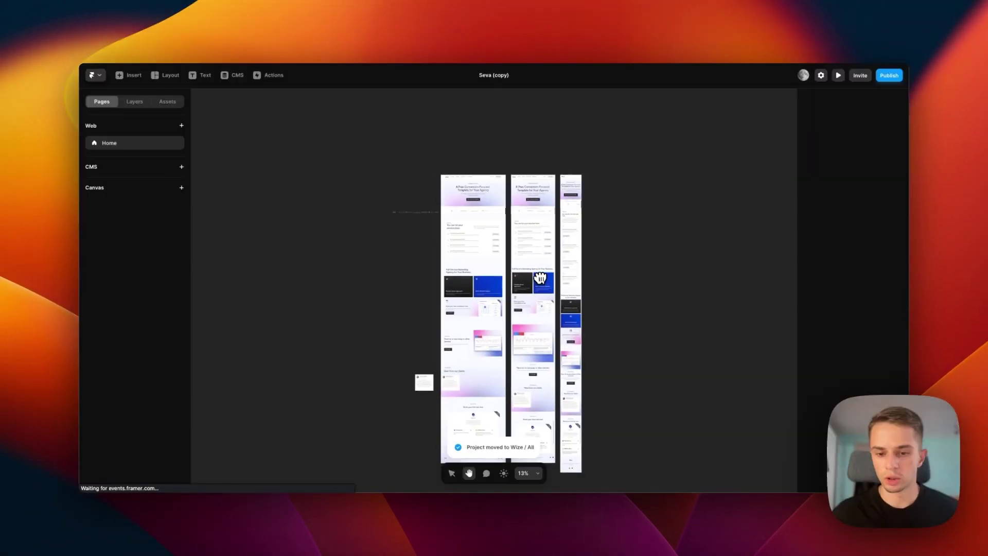
pyautogui.moveTo(540, 278); pyautogui.dragTo(532, 260)
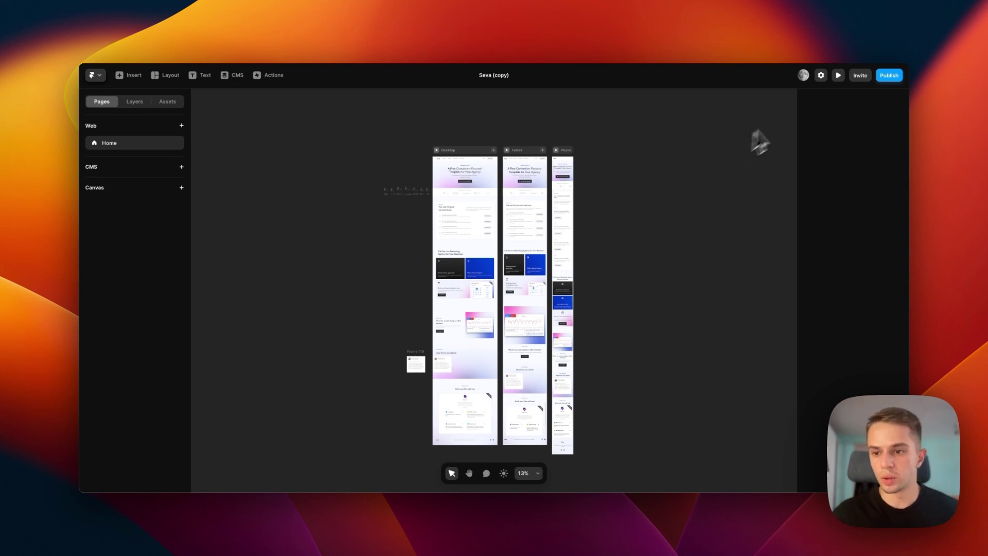
# Step: Preview the Seva home page, look through its sections from the hero to the call booking area, and return to the editor
pyautogui.click(838, 87)
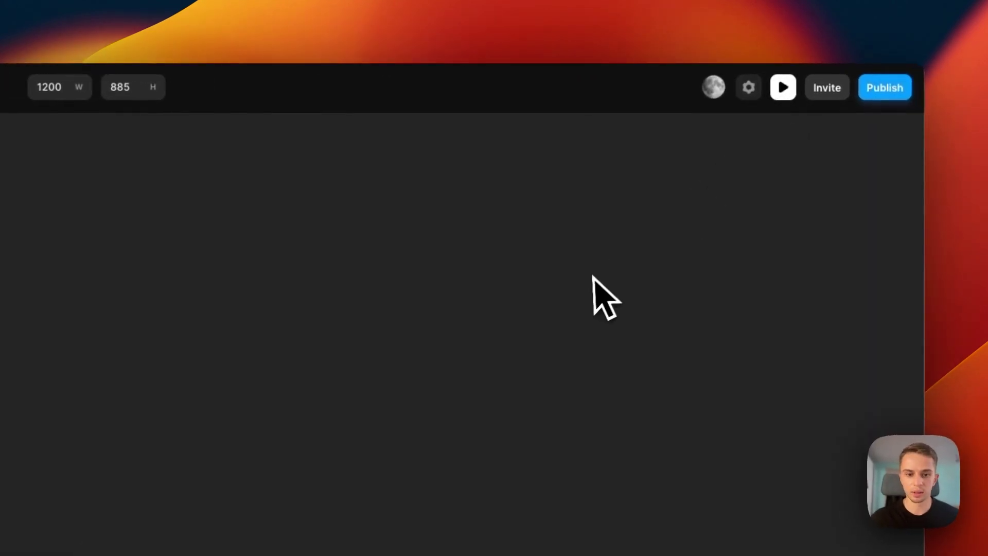
pyautogui.scroll(-8, 658, 211)
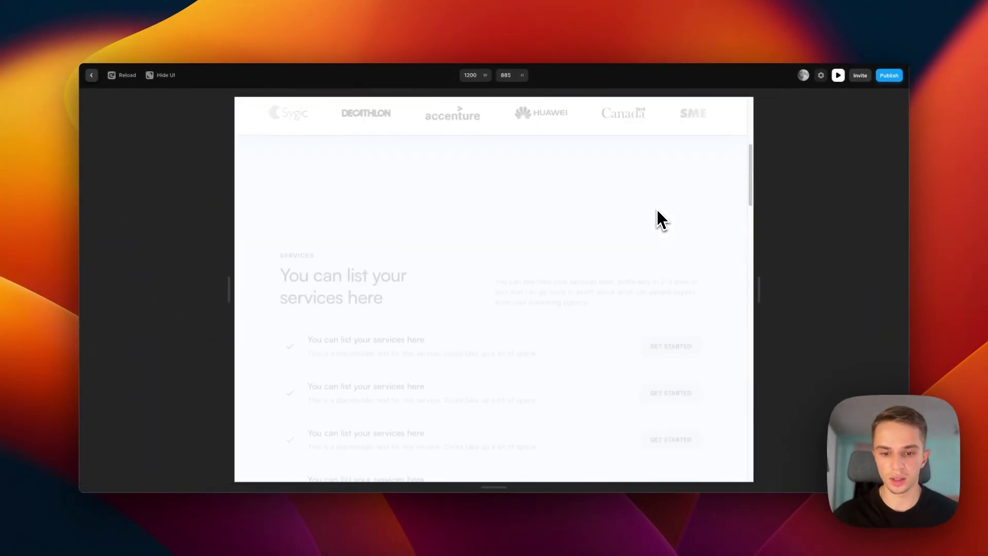
pyautogui.scroll(-10, 658, 209)
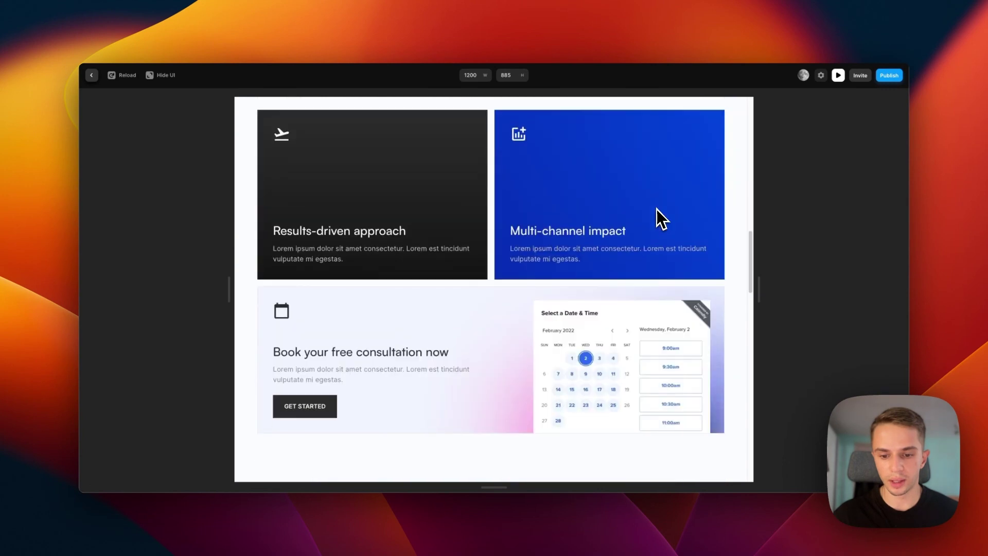
pyautogui.scroll(-10, 656, 210)
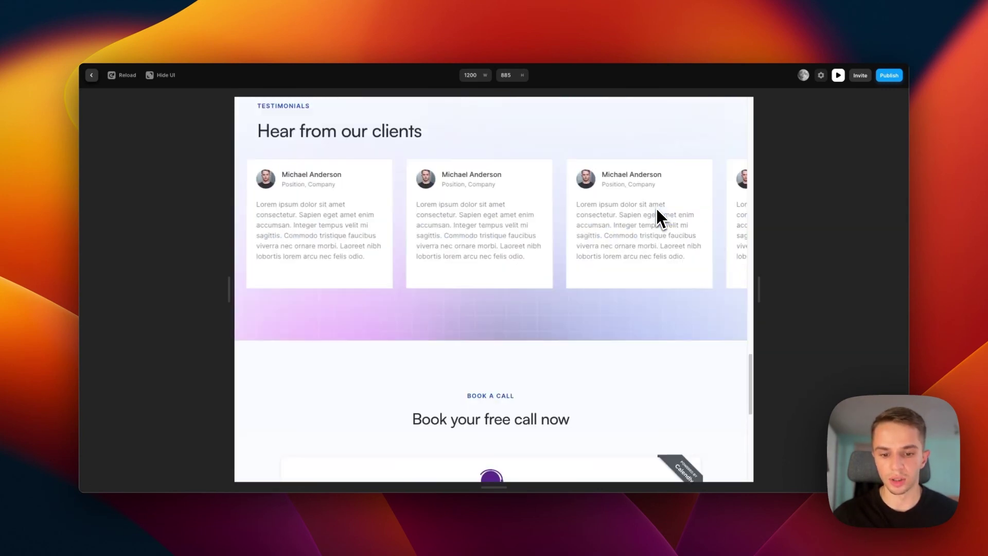
pyautogui.scroll(-5, 656, 206)
pyautogui.scroll(15, 692, 206)
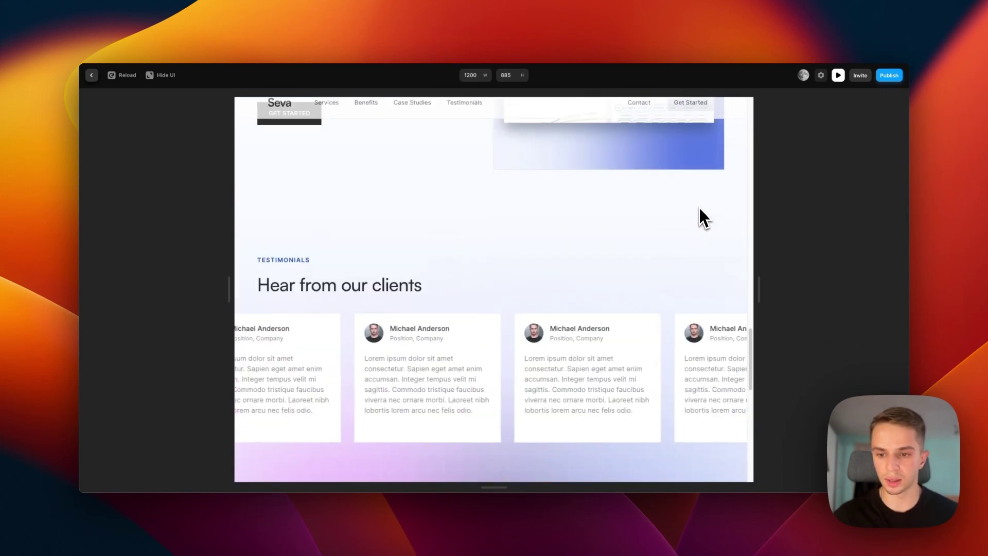
pyautogui.scroll(15, 699, 207)
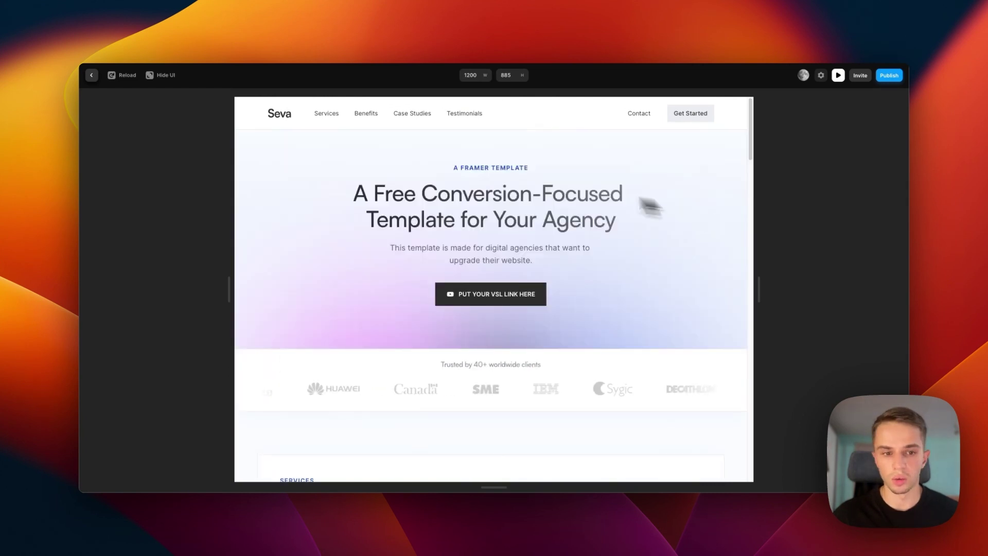
pyautogui.click(91, 75)
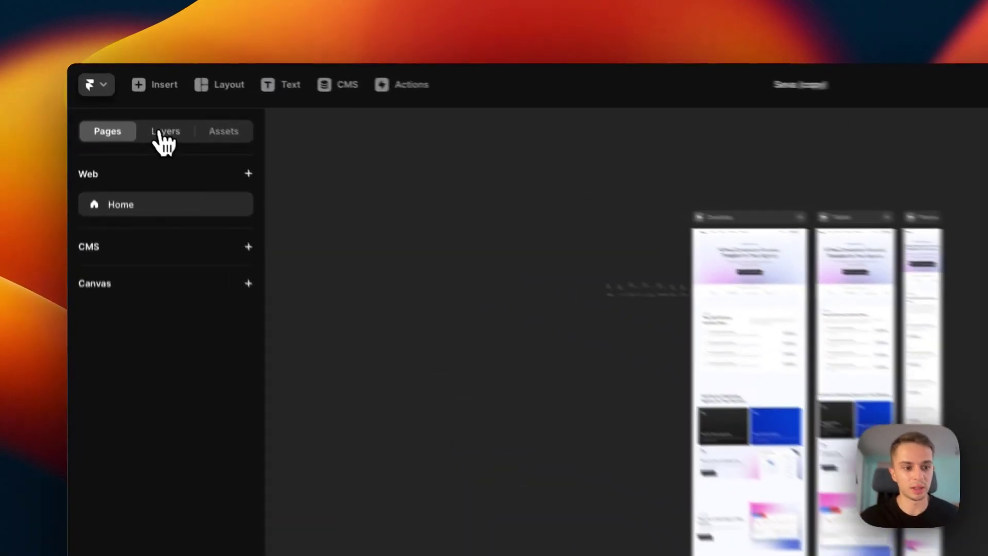
# Step: Look through the project's layers, its reusable components and styles, and the available insert and layout elements
pyautogui.click(134, 103)
pyautogui.click(238, 140)
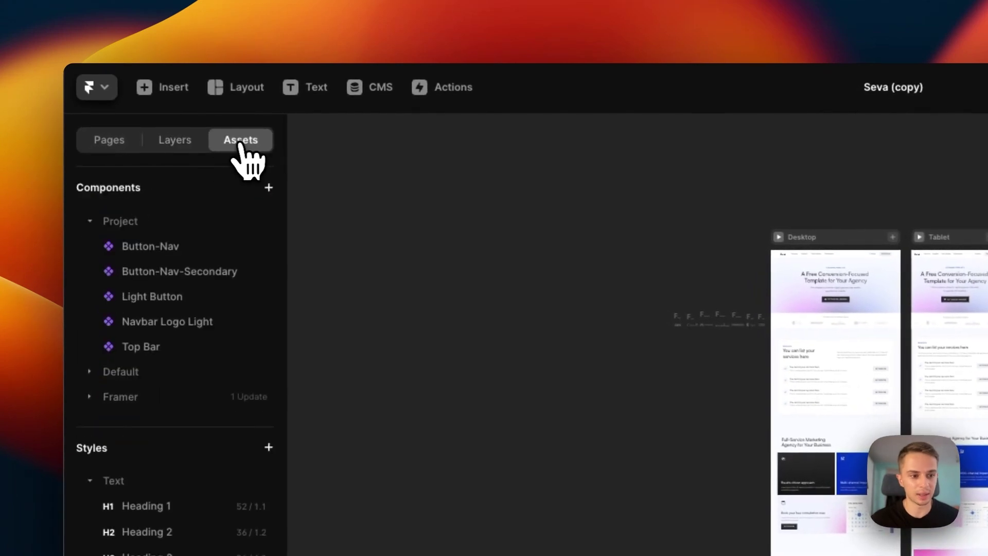
pyautogui.click(170, 90)
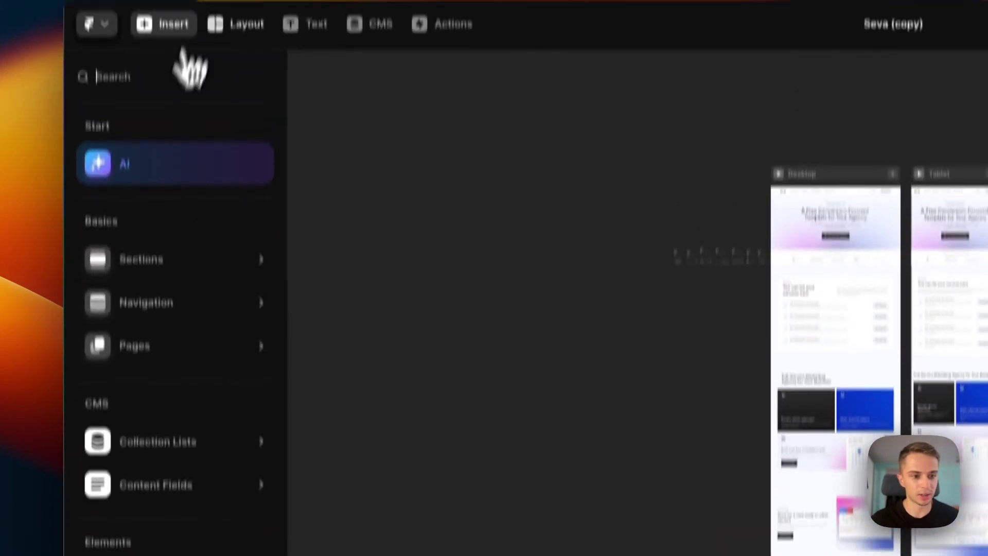
pyautogui.click(246, 88)
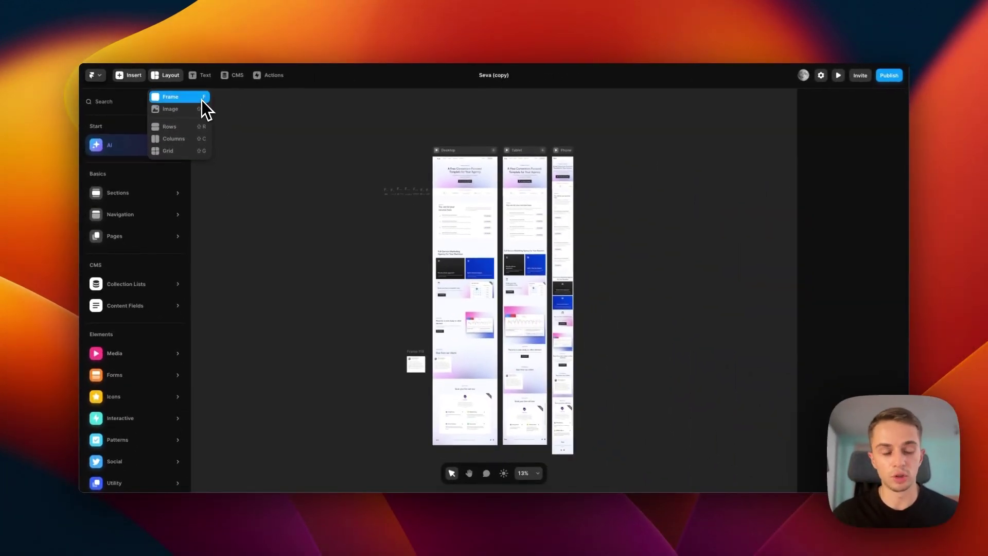
pyautogui.click(202, 100)
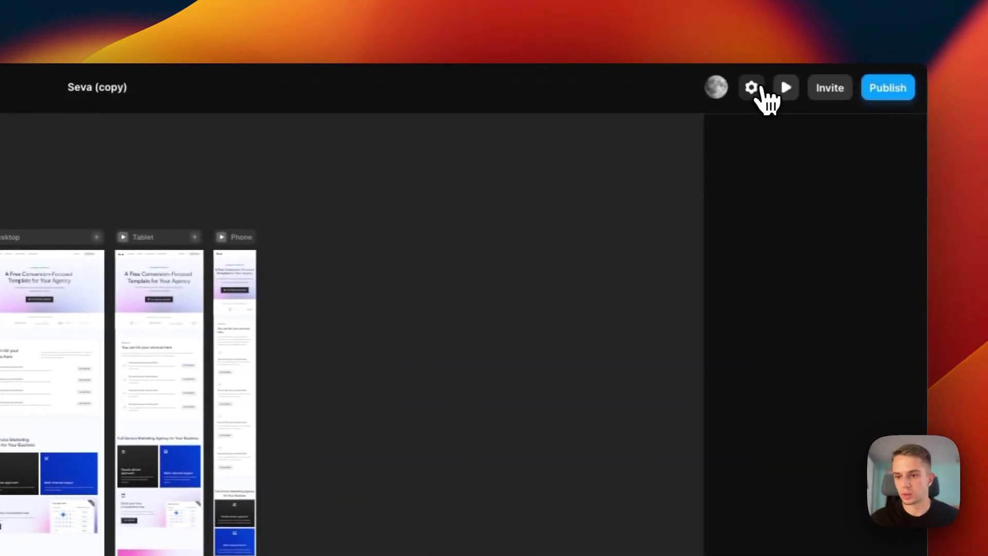
# Step: Review the Home page settings, including the title, page description, social image and custom code
pyautogui.click(750, 89)
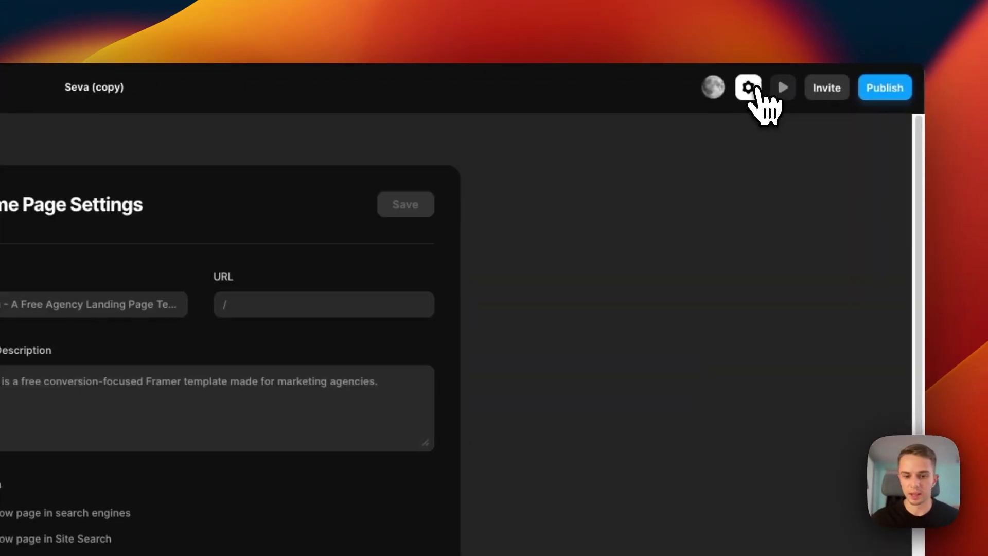
pyautogui.click(5, 303)
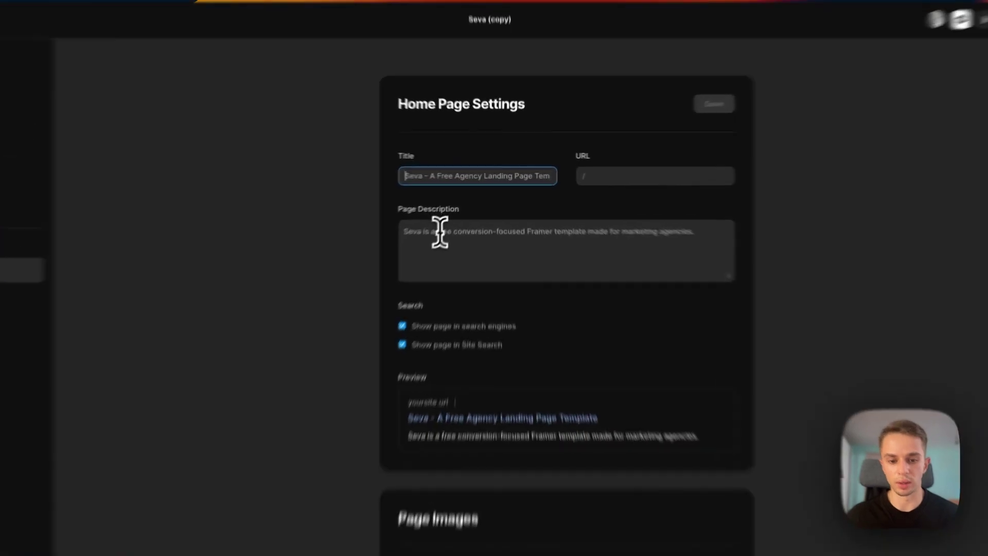
pyautogui.click(458, 225)
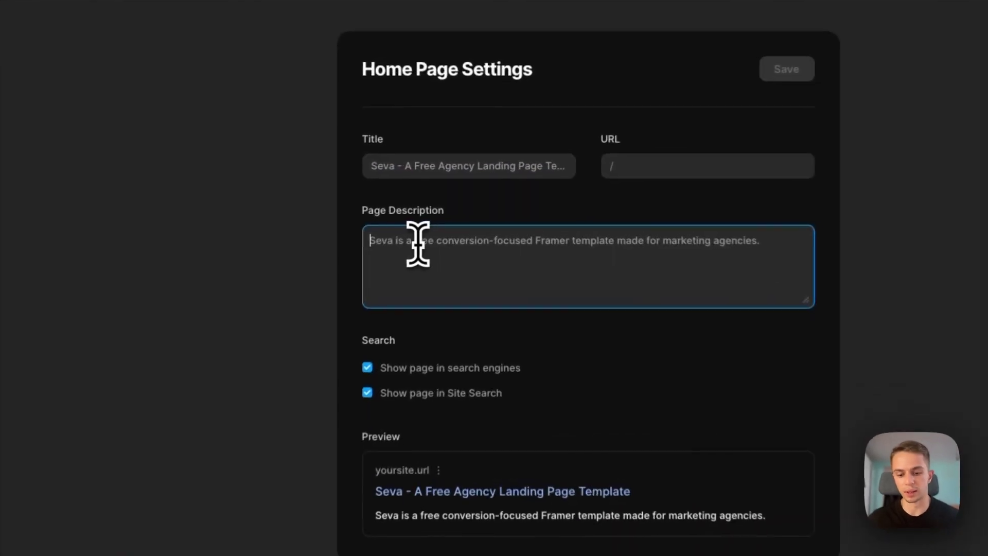
pyautogui.scroll(-8, 308, 276)
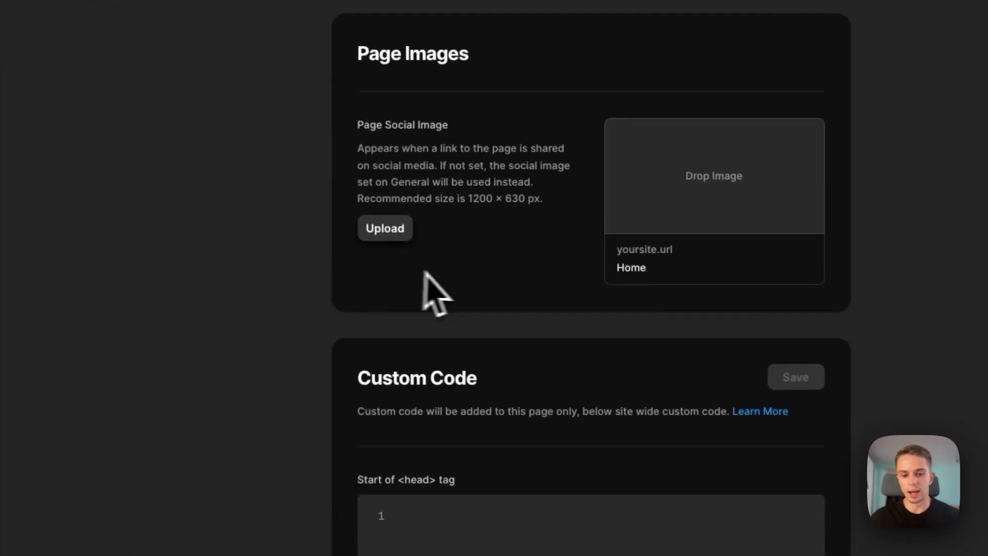
pyautogui.scroll(7, 435, 294)
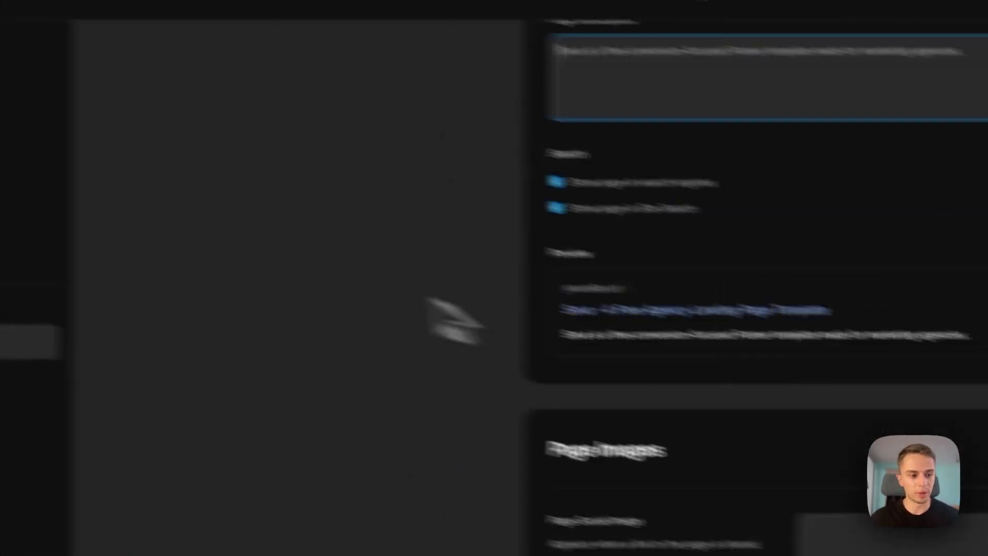
# Step: Review the title and description in the general site settings, remove the site's social image, and return to the canvas
pyautogui.click(132, 181)
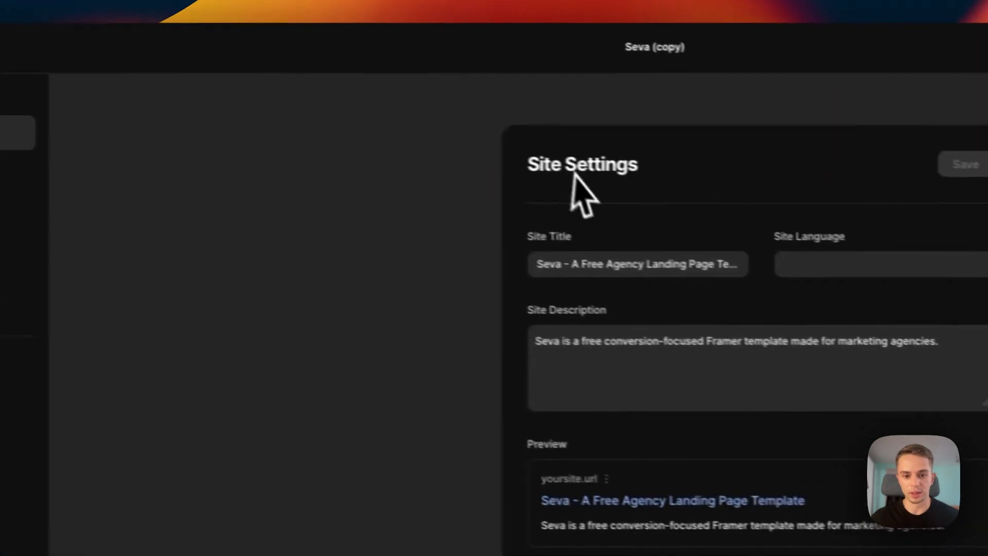
pyautogui.tripleClick(555, 263)
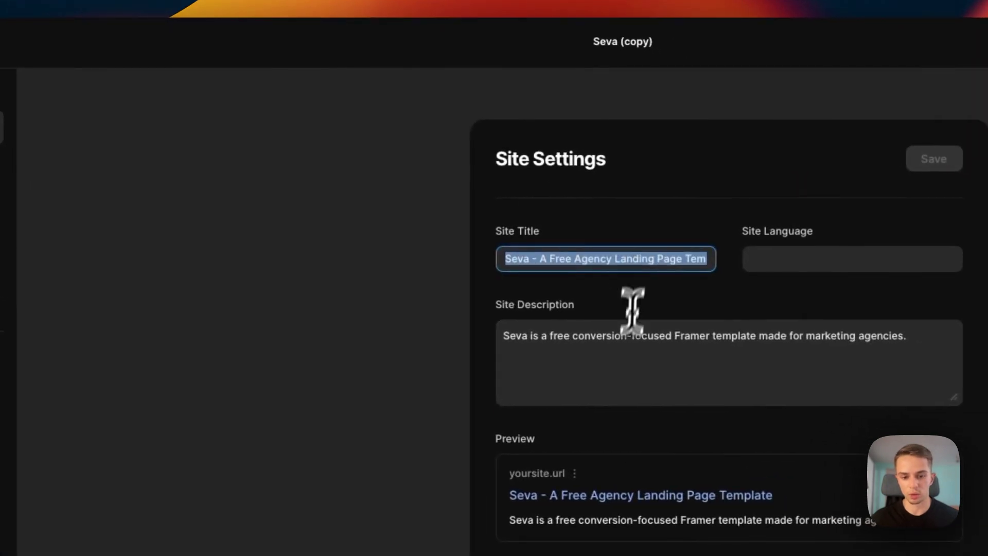
pyautogui.tripleClick(650, 350)
pyautogui.click(382, 375)
pyautogui.scroll(-10, 381, 375)
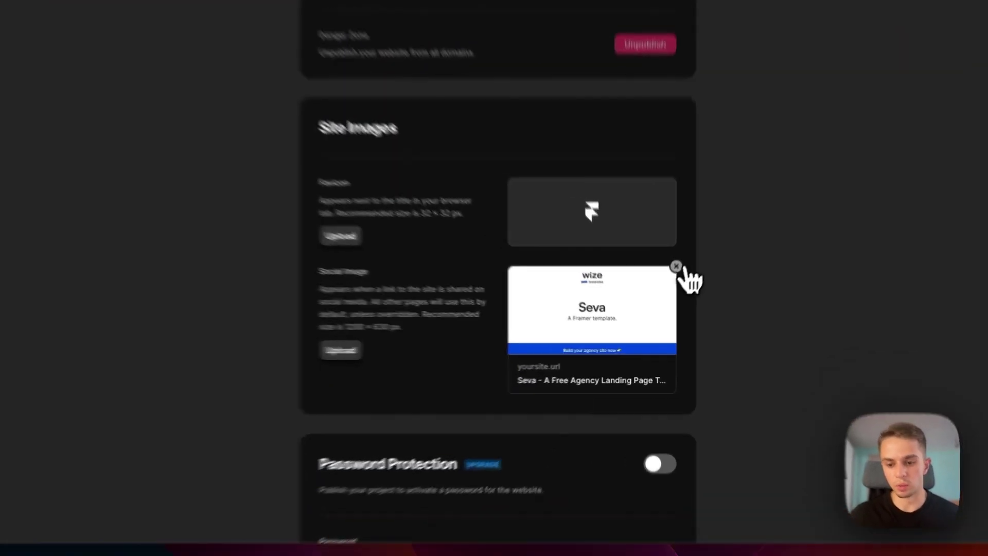
pyautogui.click(664, 312)
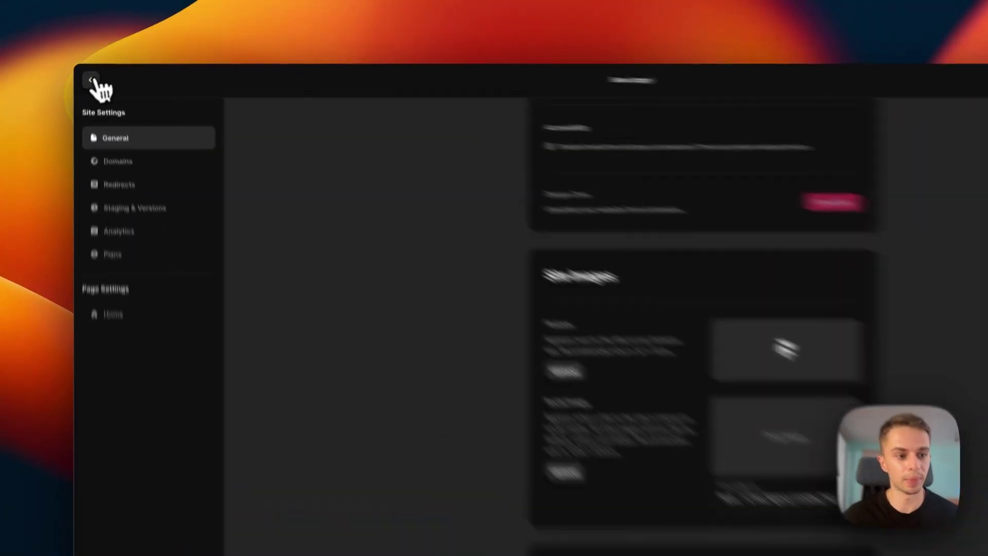
pyautogui.click(92, 75)
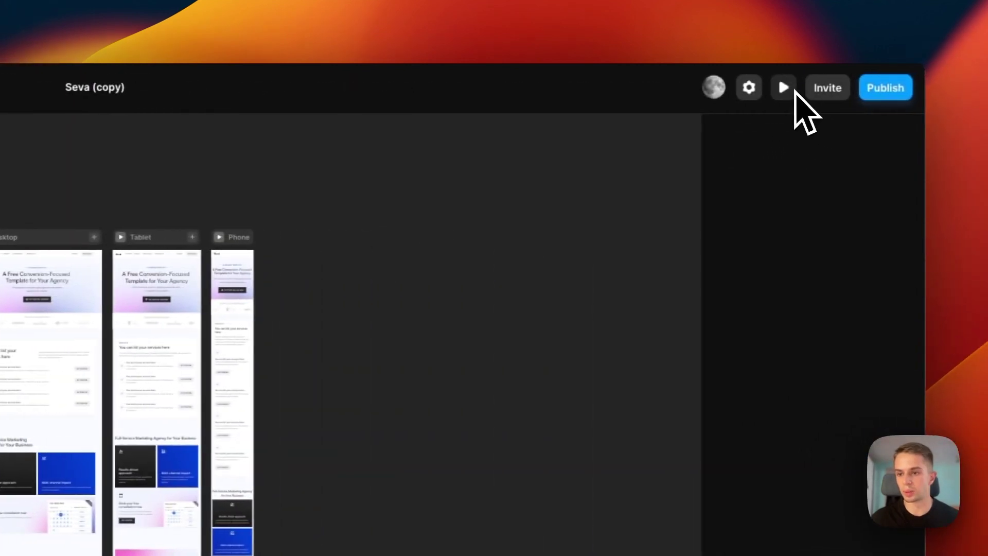
# Step: Check the collaborator invitation options and publish the site to its free Framer domain
pyautogui.click(819, 99)
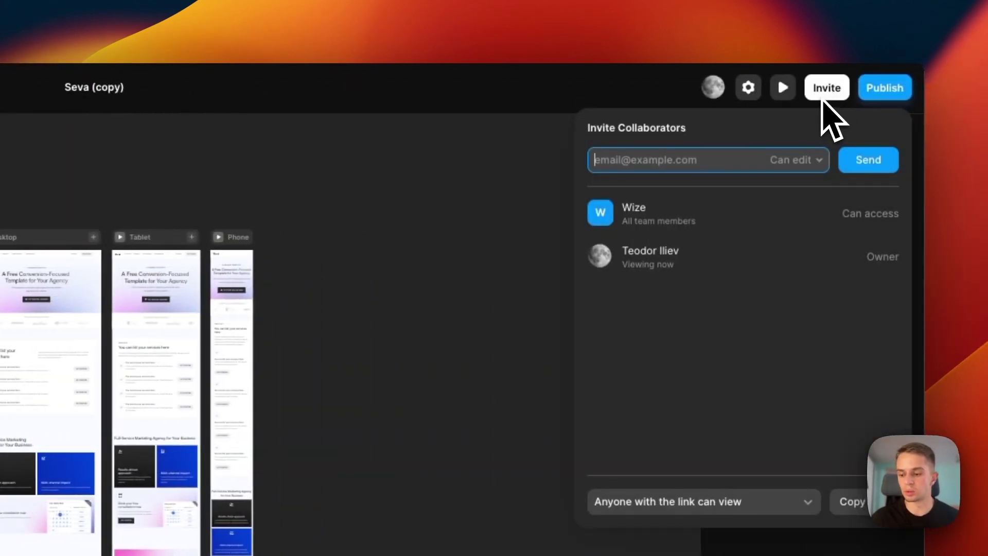
pyautogui.click(827, 95)
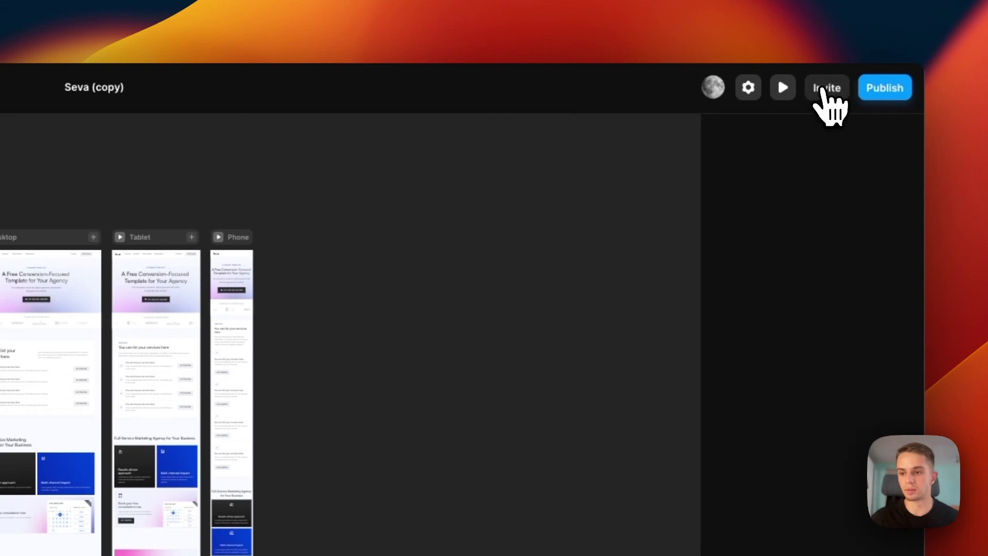
pyautogui.click(882, 92)
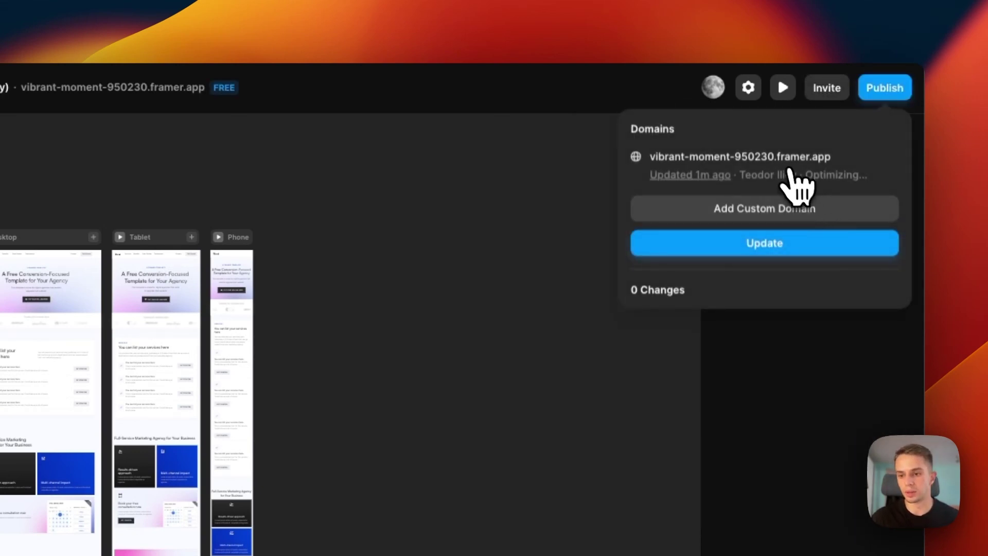
pyautogui.click(784, 162)
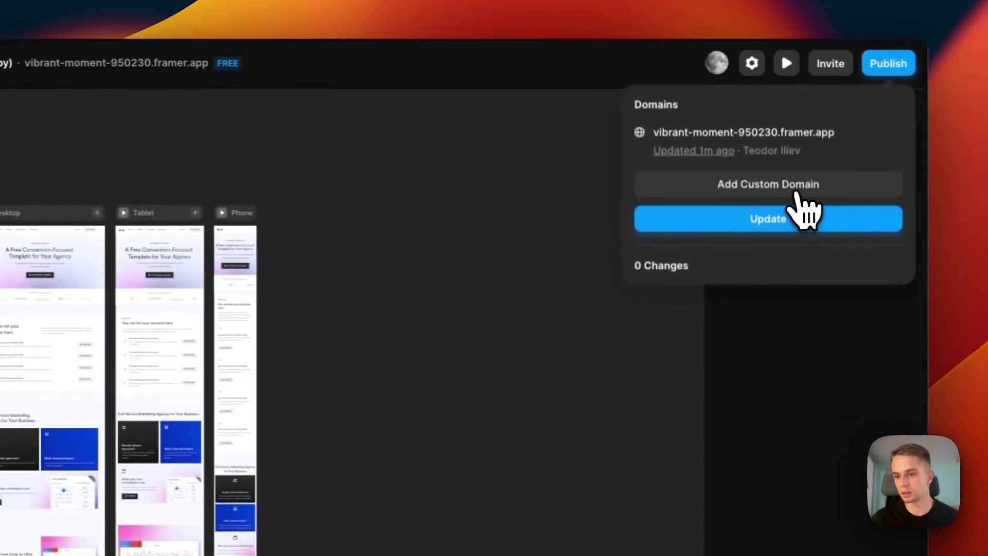
# Step: Check the option to connect an owned domain in the custom domain settings, and return to the page canvas
pyautogui.click(787, 191)
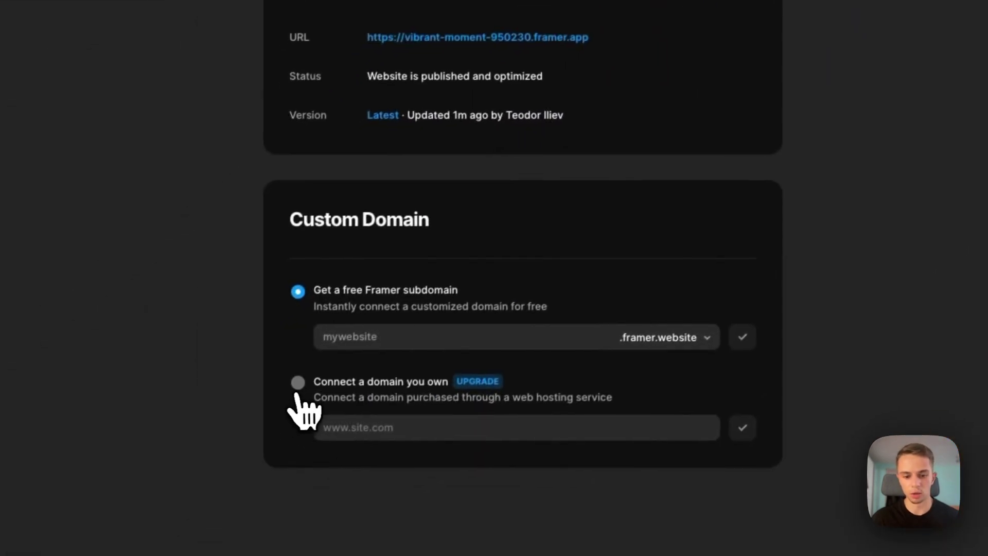
pyautogui.click(298, 394)
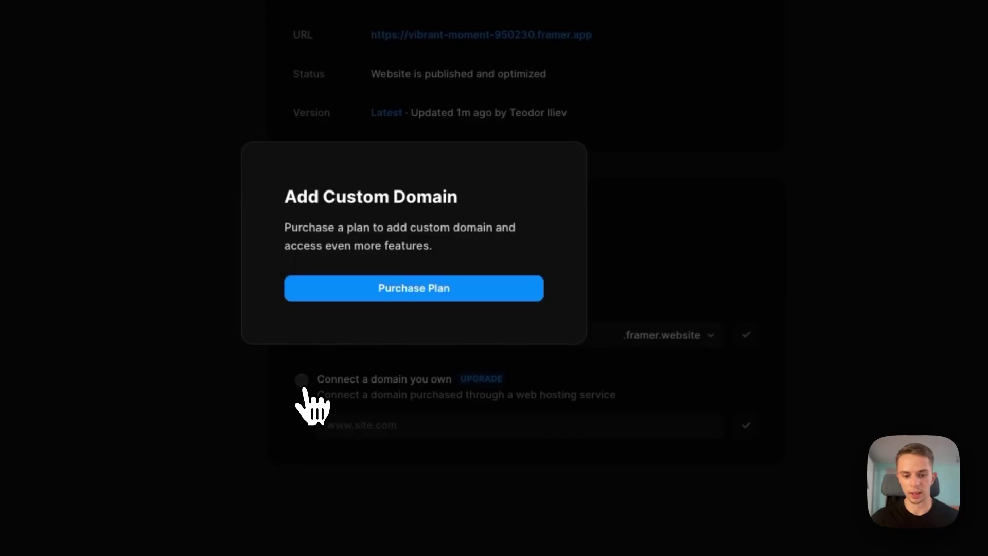
pyautogui.click(309, 399)
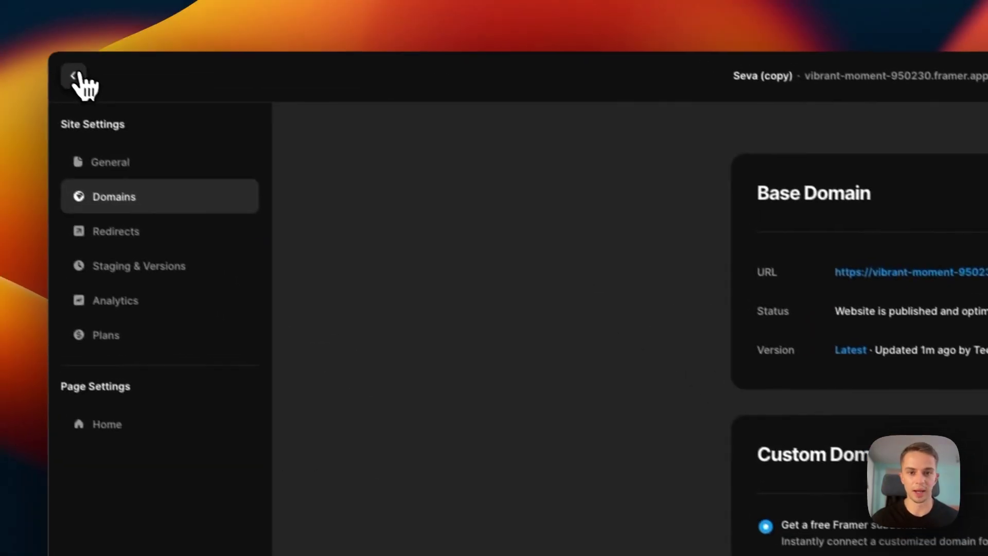
pyautogui.click(80, 85)
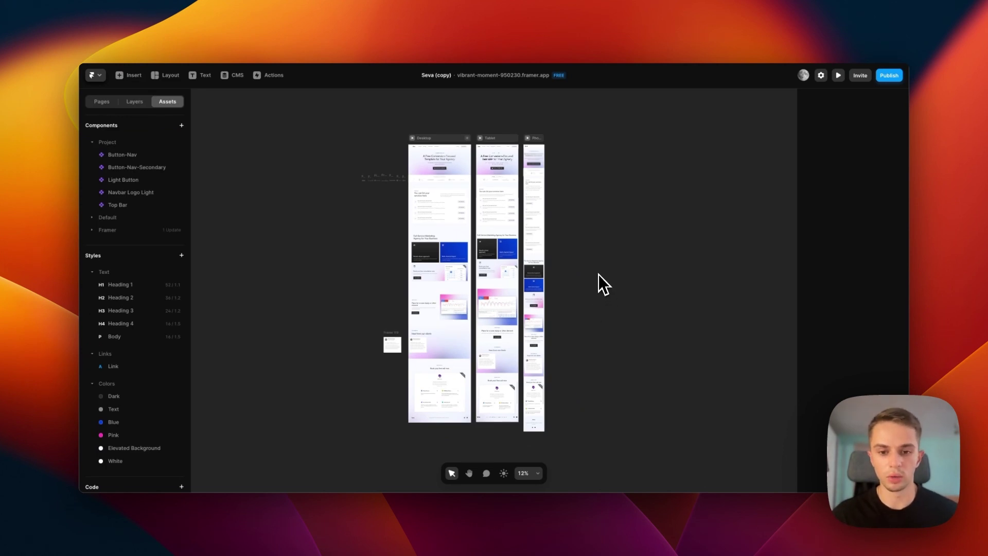
# Step: Open the Navbar Logo Light component from the top of the Desktop breakpoint for editing
pyautogui.press('space')
pyautogui.moveTo(593, 259); pyautogui.dragTo(589, 258)
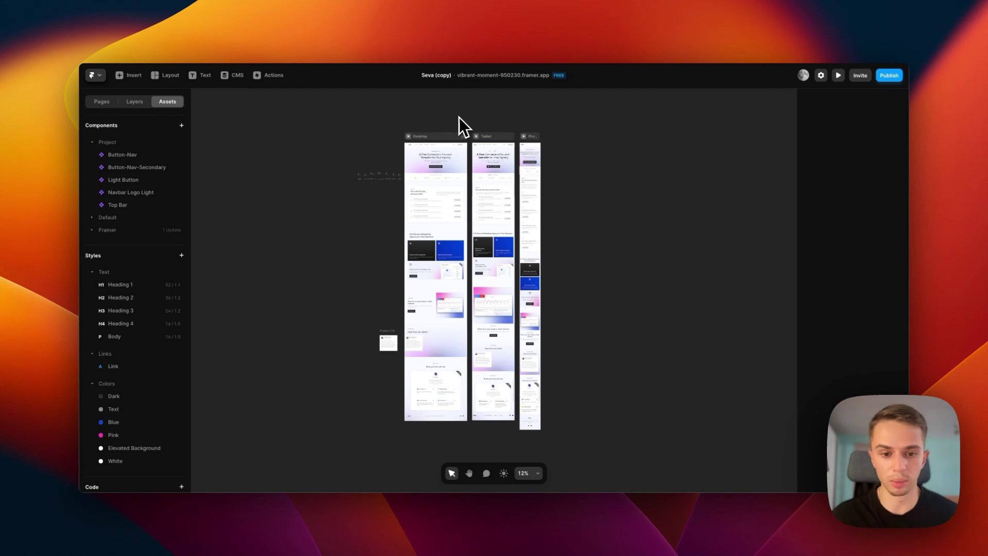
pyautogui.scroll(5, 439, 122)
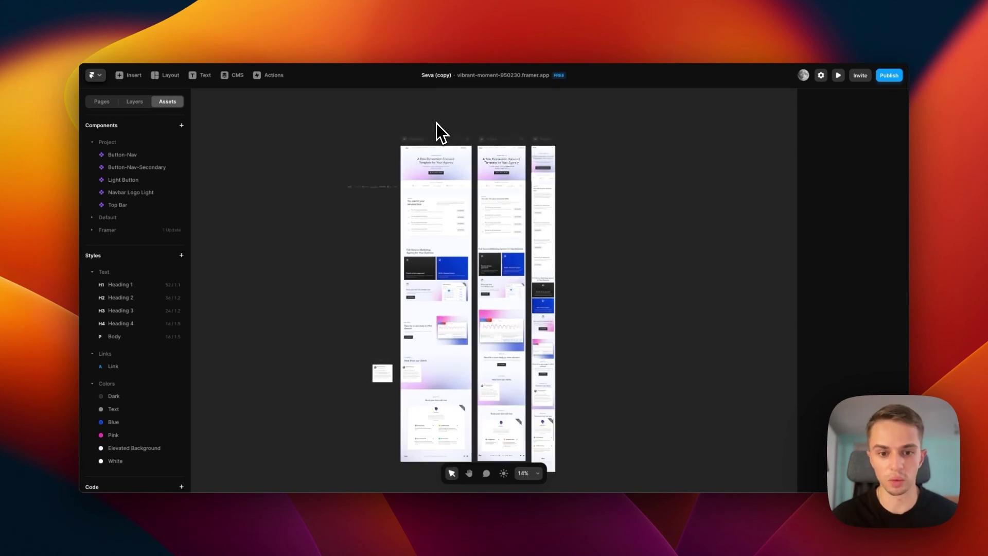
pyautogui.scroll(5, 440, 157)
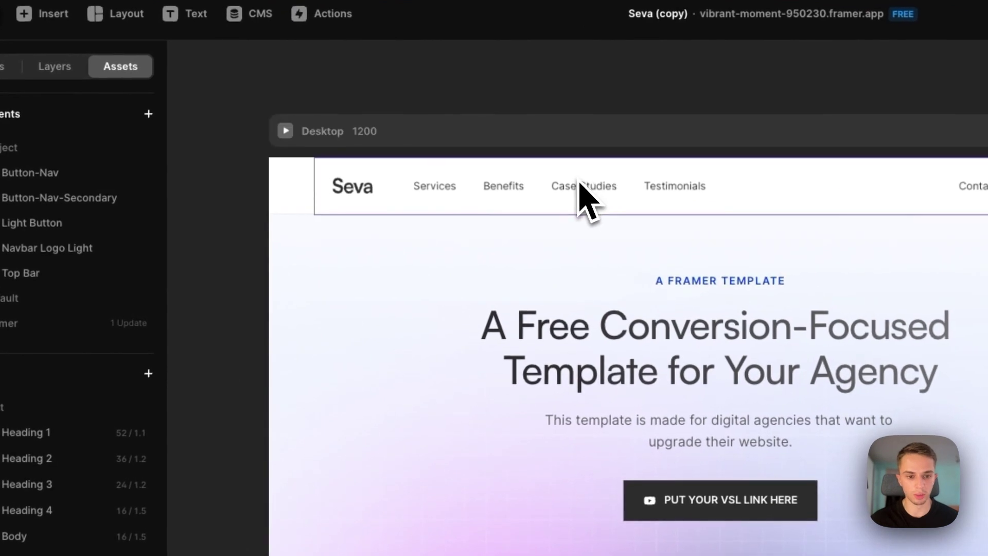
pyautogui.doubleClick(579, 183)
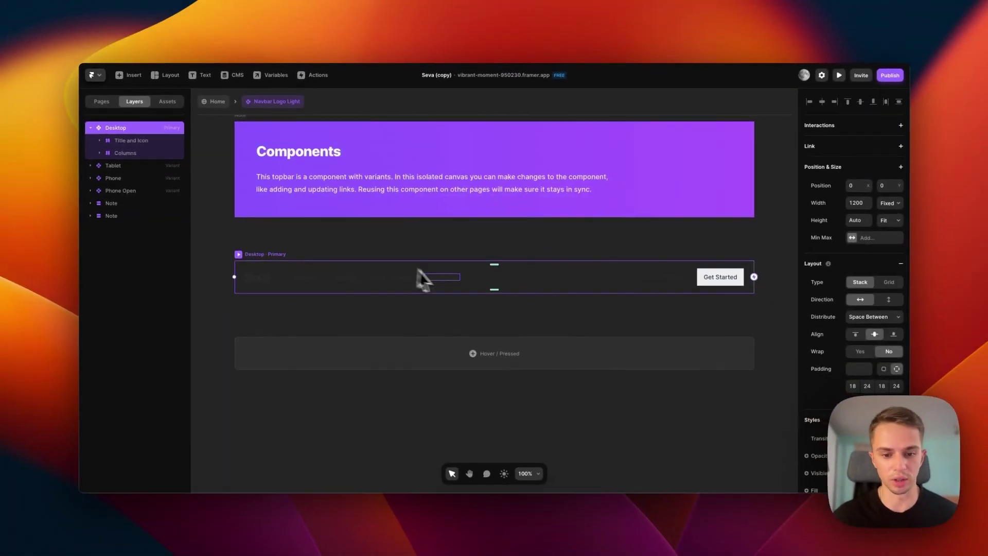
pyautogui.scroll(2, 407, 432)
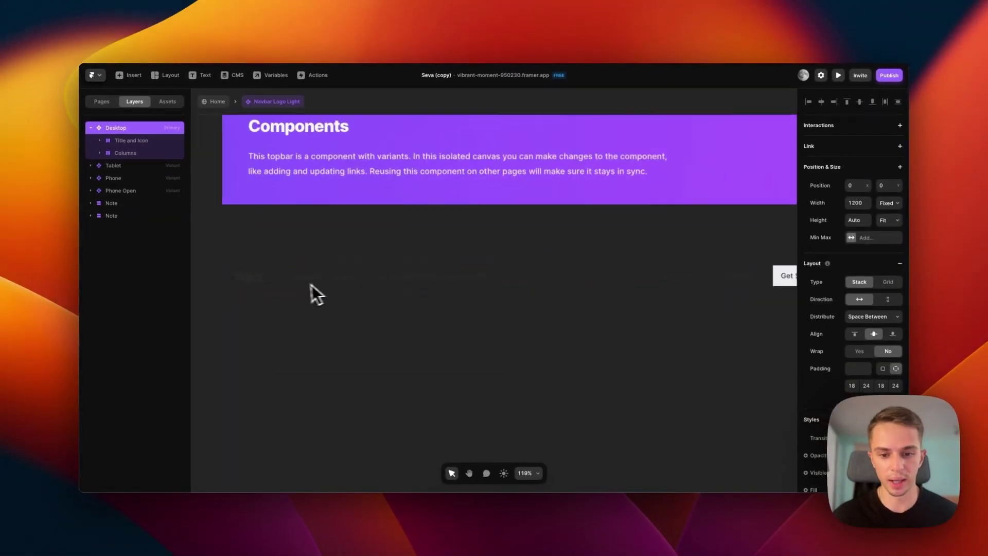
# Step: Replace the fill image of the Logo_Dark_2x layer in the Desktop navbar variant with New Logo.svg
pyautogui.scroll(-5, 303, 283)
pyautogui.moveTo(490, 287); pyautogui.dragTo(554, 293)
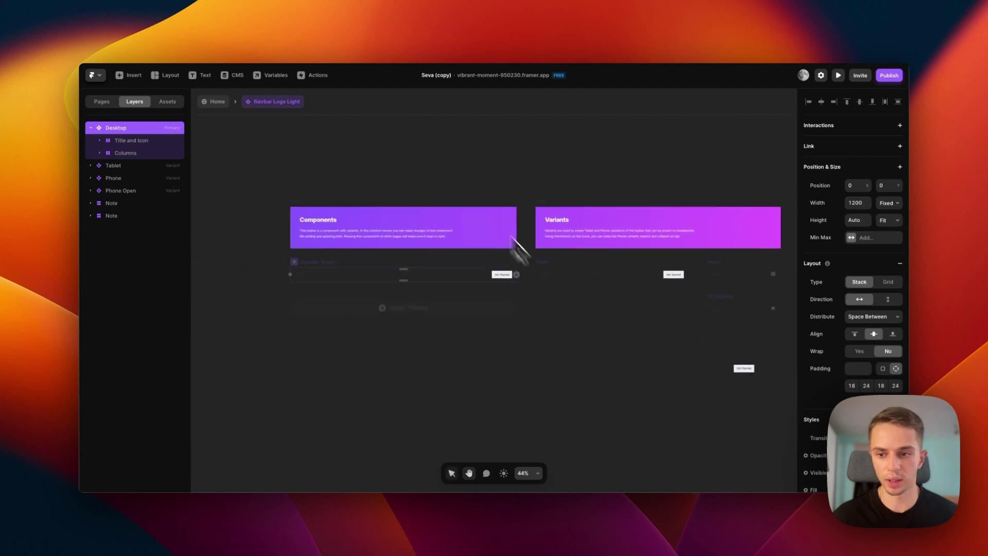
pyautogui.click(428, 142)
pyautogui.scroll(-4, 334, 263)
pyautogui.scroll(7, 330, 266)
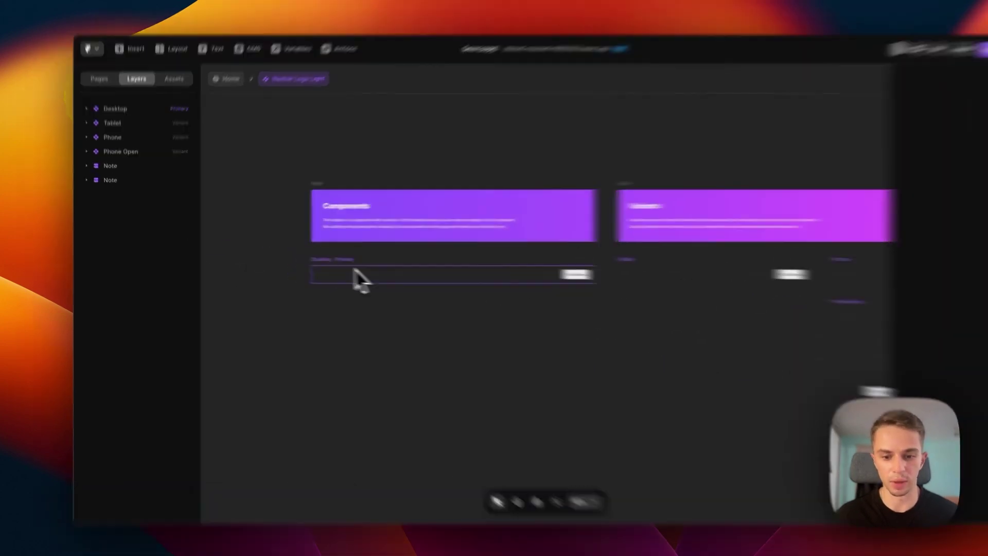
pyautogui.scroll(2, 489, 286)
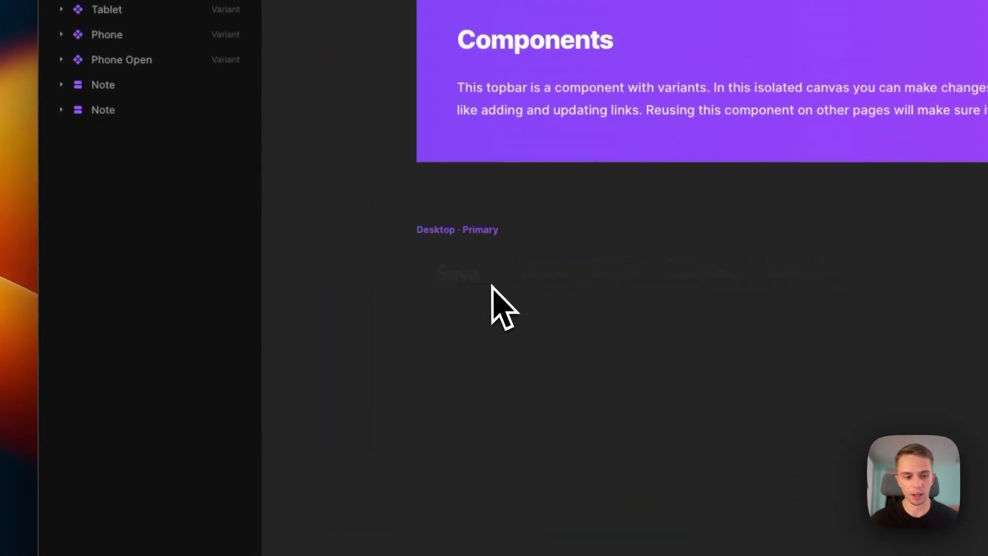
pyautogui.click(464, 279)
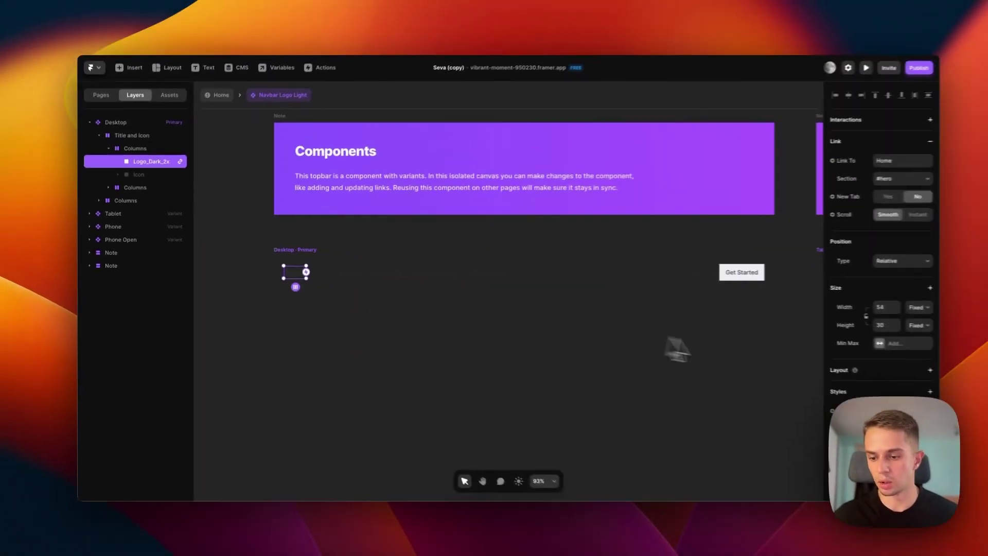
pyautogui.scroll(-3, 865, 376)
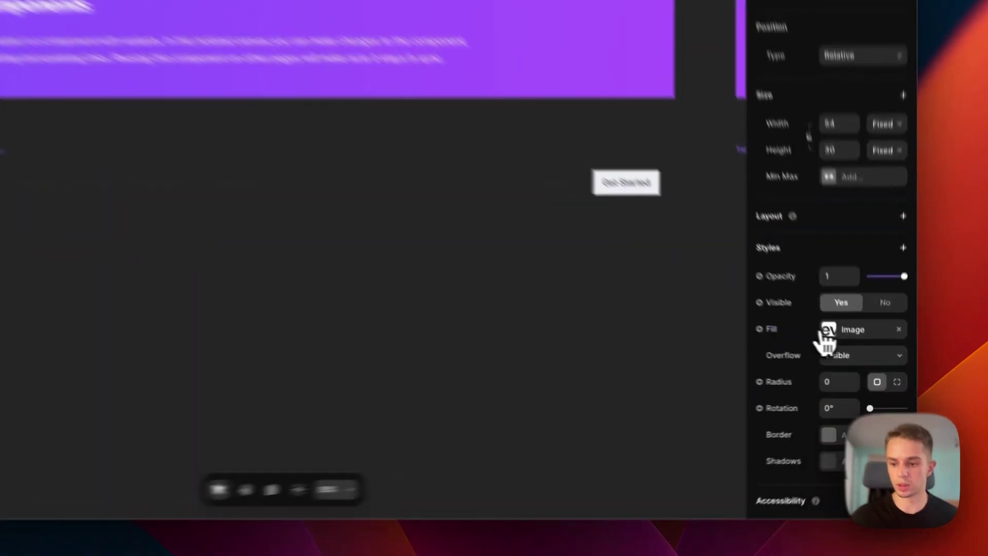
pyautogui.click(846, 368)
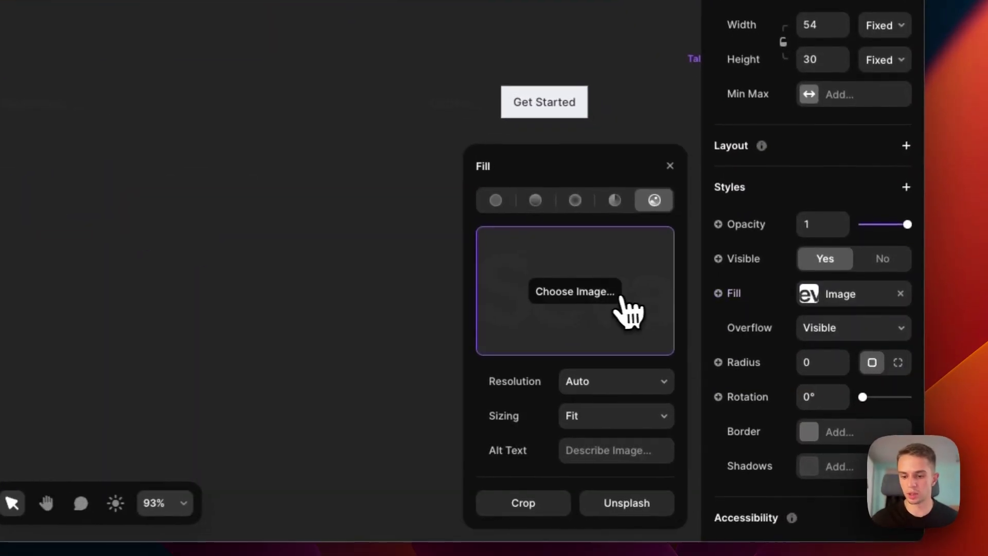
pyautogui.click(612, 299)
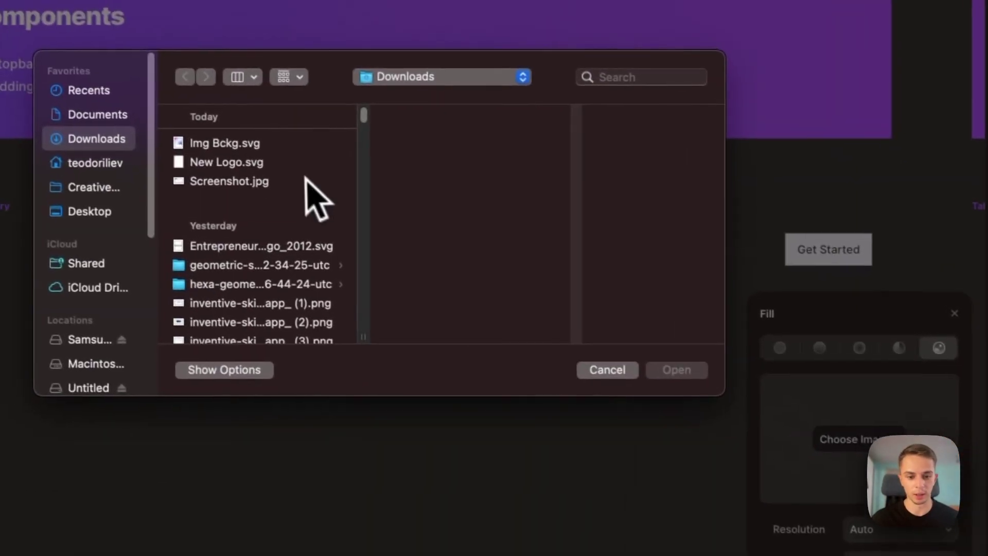
pyautogui.click(258, 142)
pyautogui.click(695, 377)
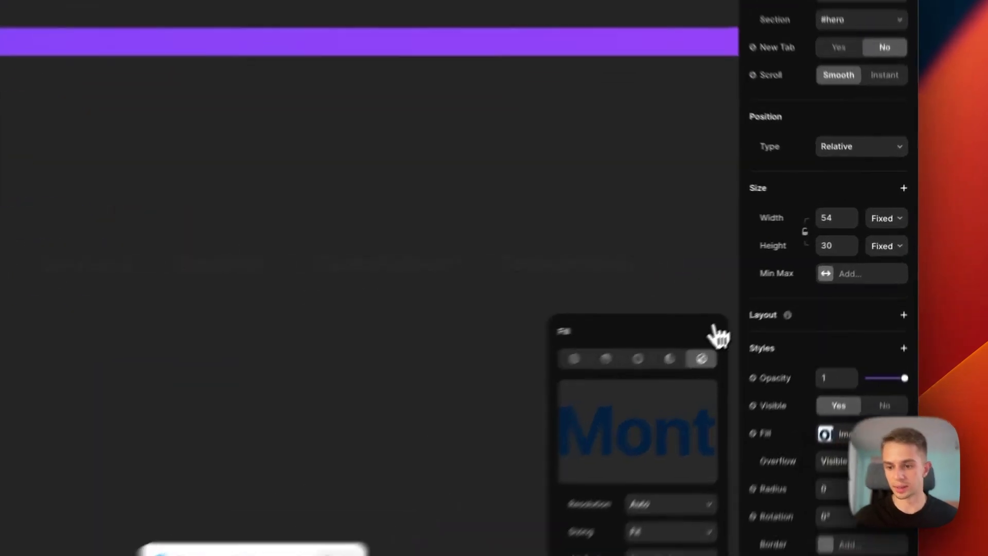
# Step: Set the Desktop navbar logo's size to a width of 54 and a height of 28
pyautogui.click(782, 305)
pyautogui.click(855, 235)
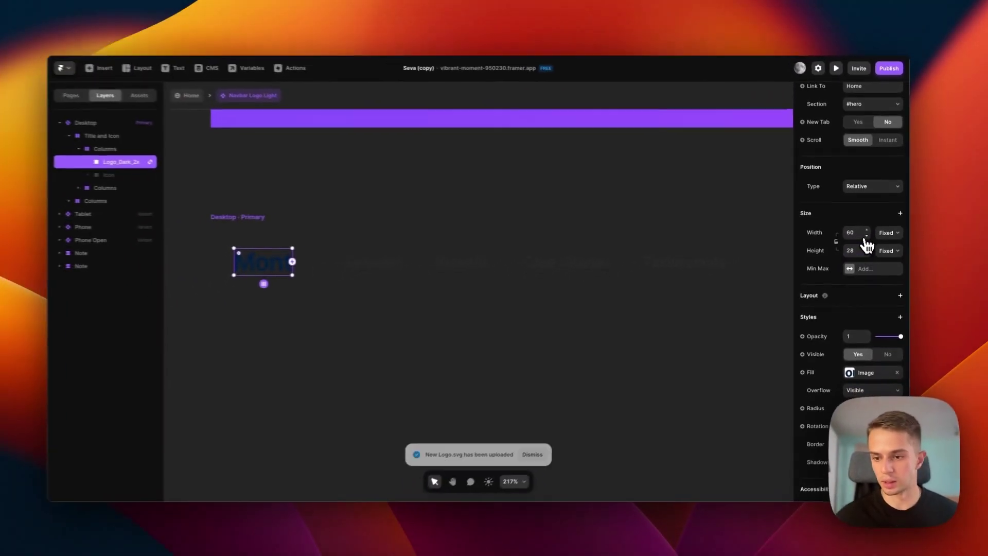
pyautogui.click(823, 208)
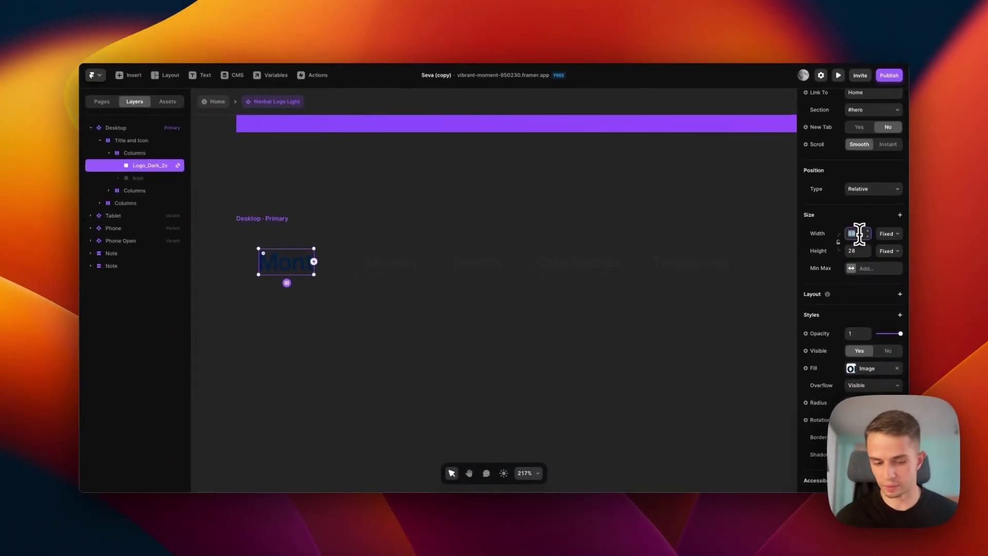
# Step: Check the replaced logo in the Tablet, Phone and Phone Open variants of the navbar component
pyautogui.scroll(-10, 408, 266)
pyautogui.scroll(1, 403, 266)
pyautogui.press('space')
pyautogui.moveTo(622, 276); pyautogui.dragTo(494, 276)
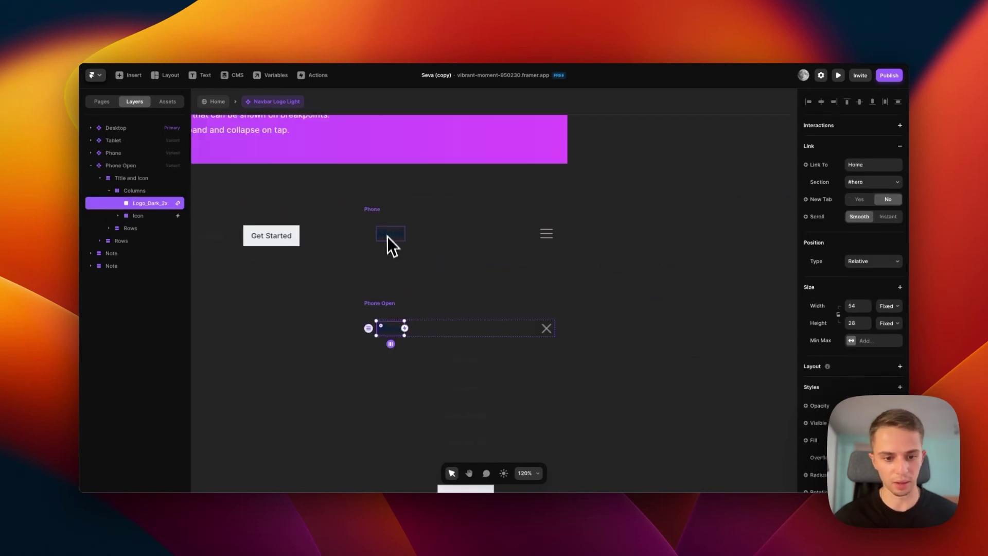
pyautogui.click(387, 261)
# Step: Return to the Home page and check the navbar logo on the Desktop, Tablet and Phone breakpoints
pyautogui.click(218, 105)
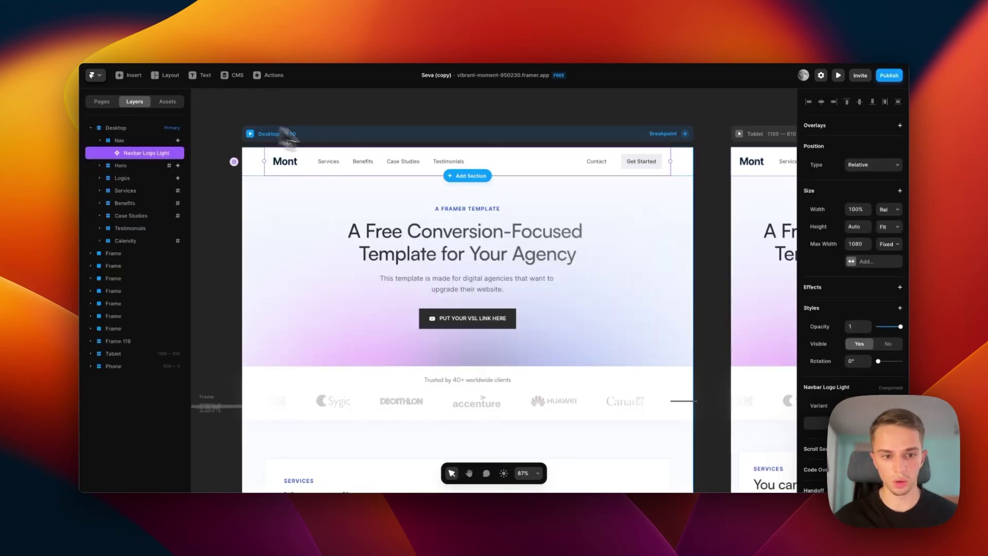
pyautogui.click(372, 122)
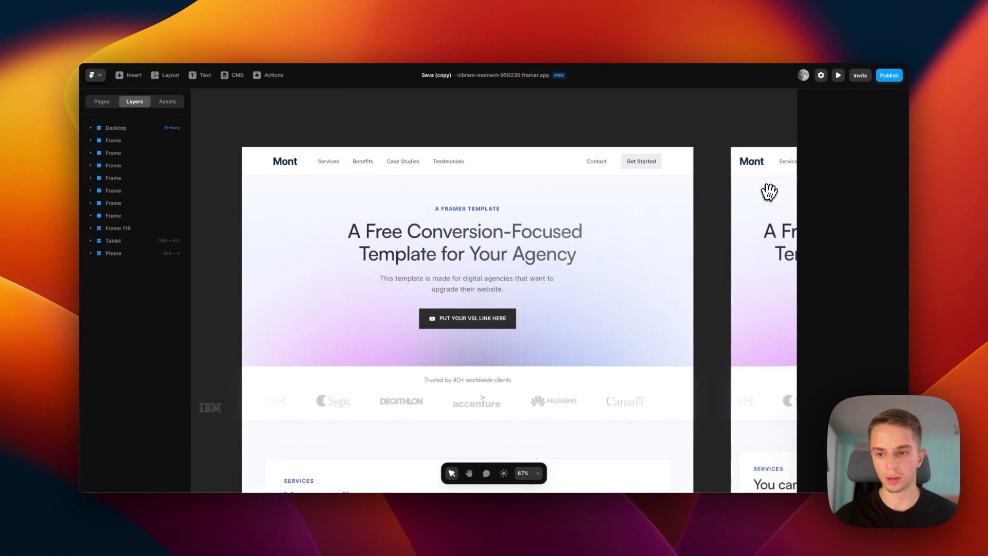
pyautogui.moveTo(768, 192); pyautogui.dragTo(518, 220)
pyautogui.hscroll(10, 651, 265)
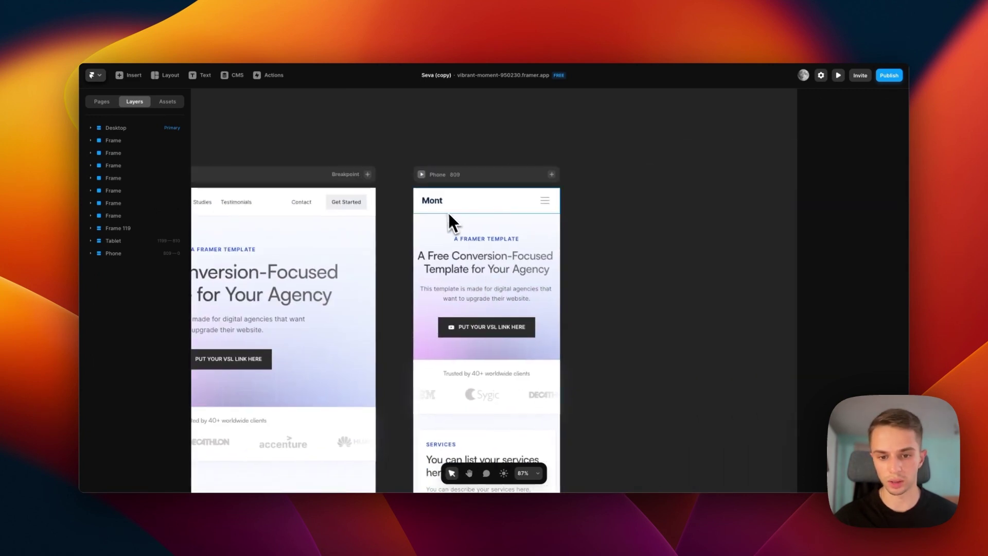
pyautogui.hscroll(-10, 603, 248)
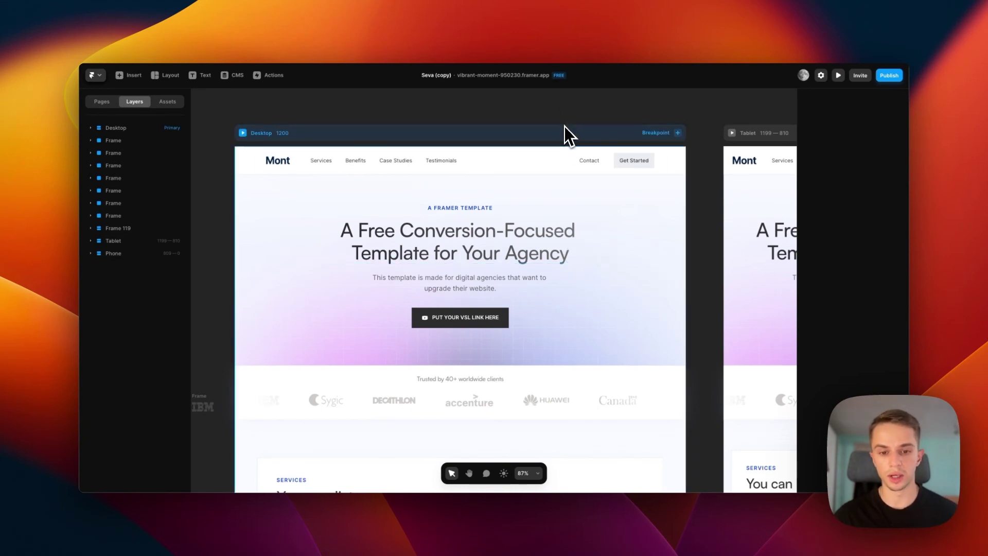
# Step: Change the Desktop hero's small label to "CHANGE THE TEXT" and its main heading to "Headings go here"
pyautogui.doubleClick(481, 210)
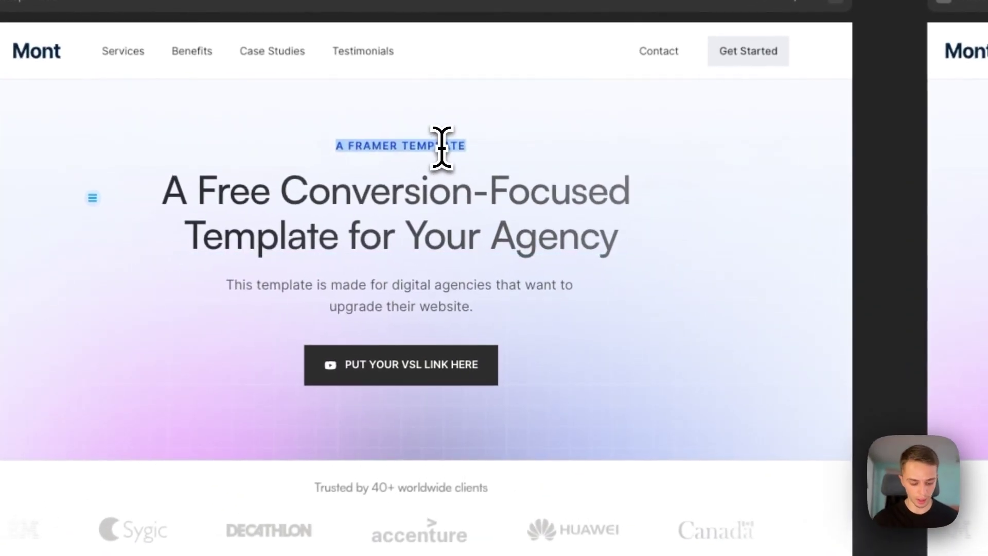
pyautogui.write('CHANGE THE TEXT')
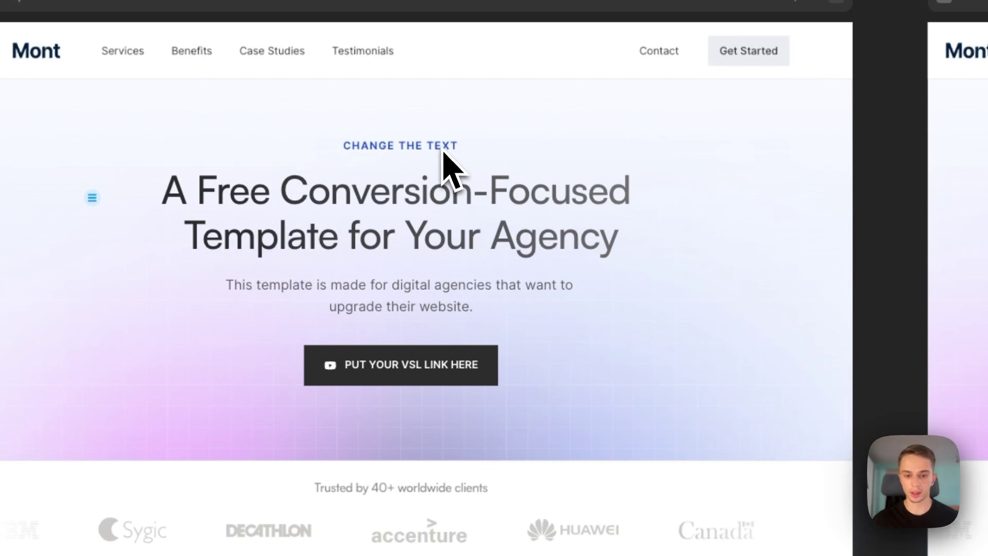
pyautogui.press('Escape')
pyautogui.doubleClick(399, 208)
pyautogui.write('Headings go here')
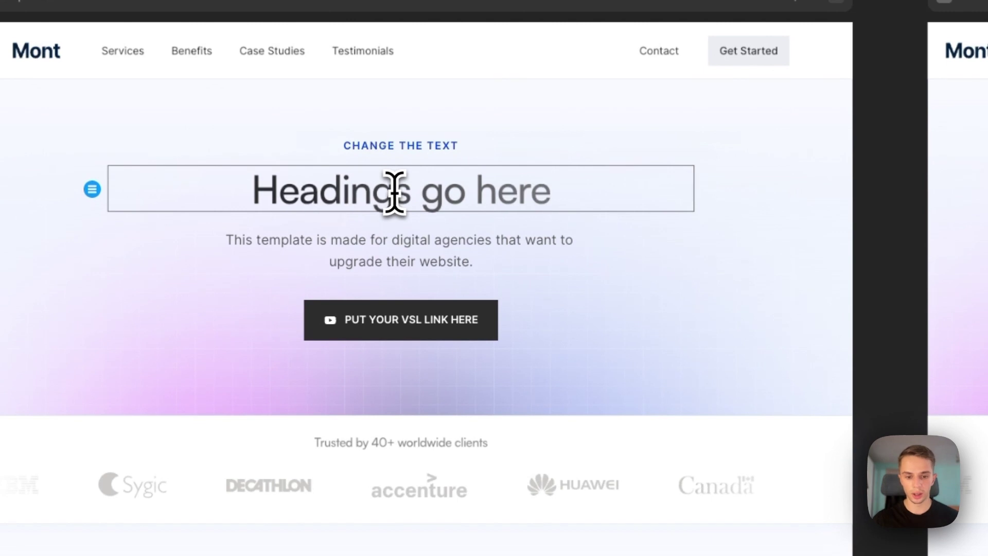
pyautogui.press('Escape')
# Step: Change the text of the dark button in the Desktop hero to "BUTTON"
pyautogui.click(407, 262)
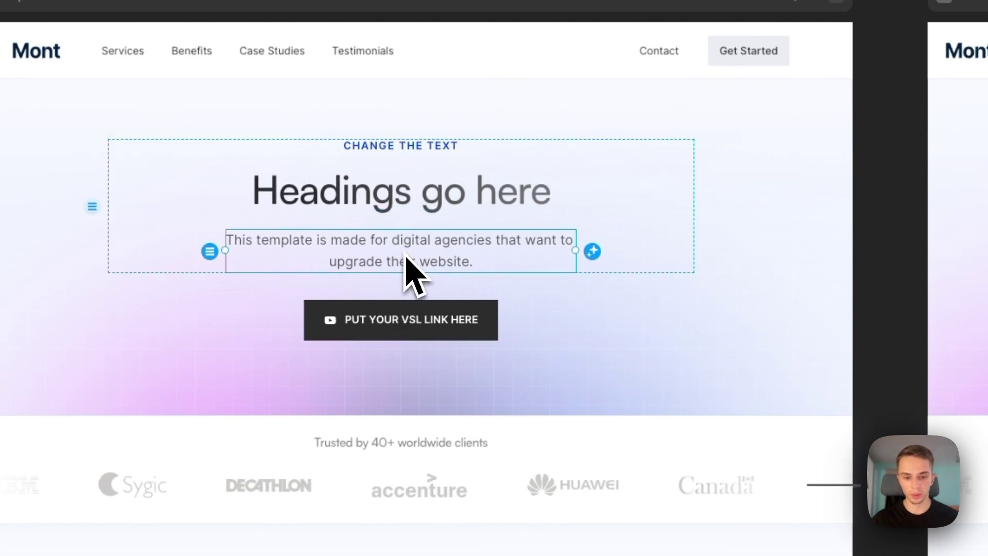
pyautogui.click(431, 323)
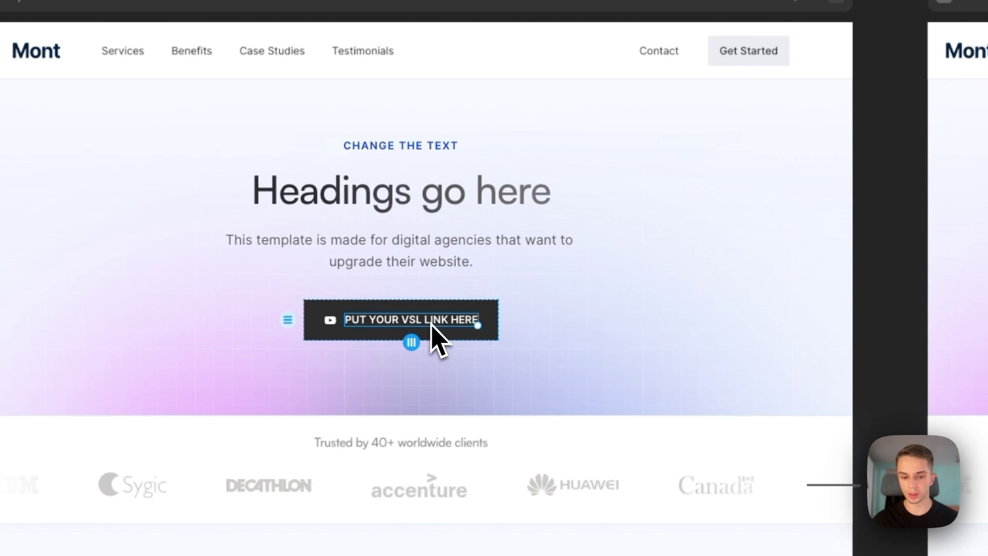
pyautogui.press('super+a')
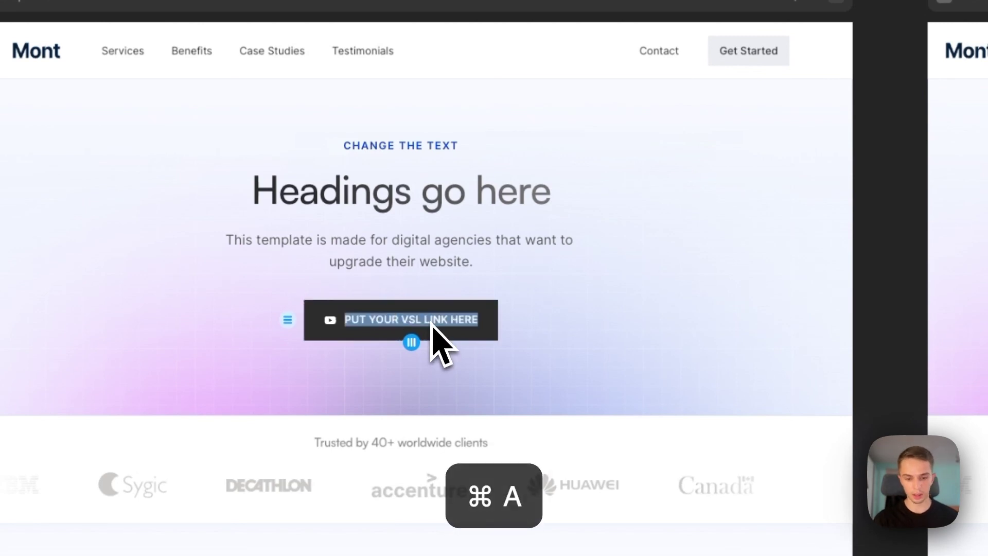
pyautogui.write('BUTTON')
# Step: Inspect the Primary and Hover variants of the first service's Get Started button component and return to the page
pyautogui.scroll(-6, 520, 325)
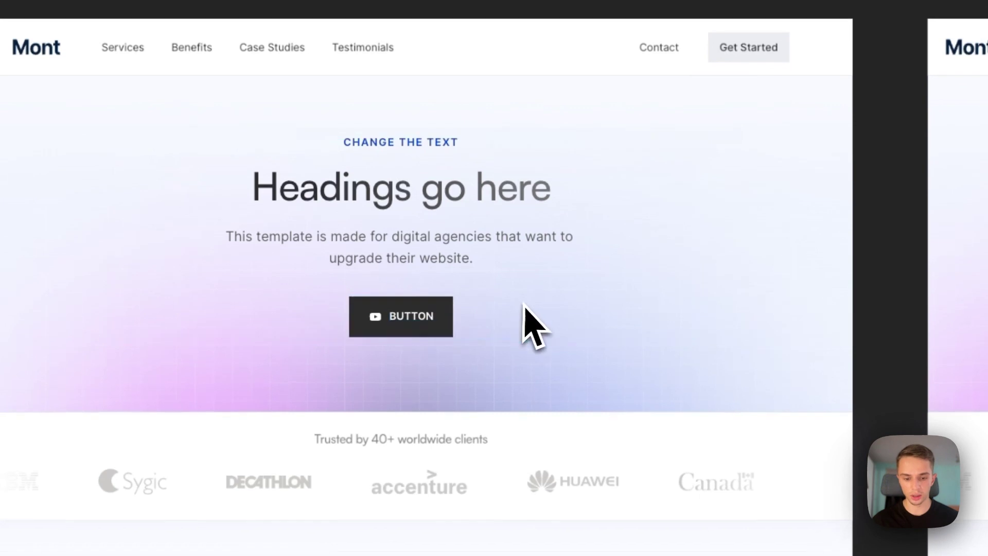
pyautogui.scroll(-3, 449, 327)
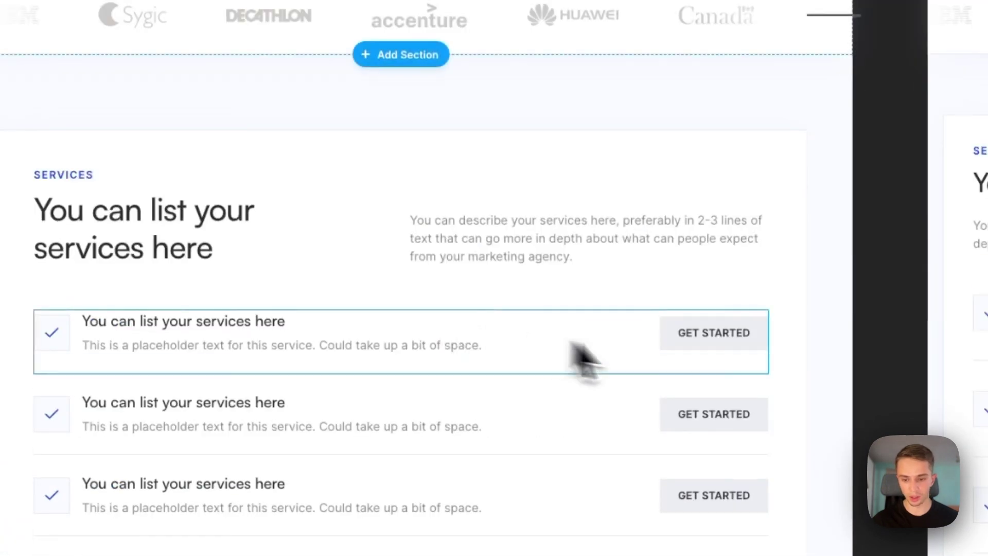
pyautogui.doubleClick(704, 337)
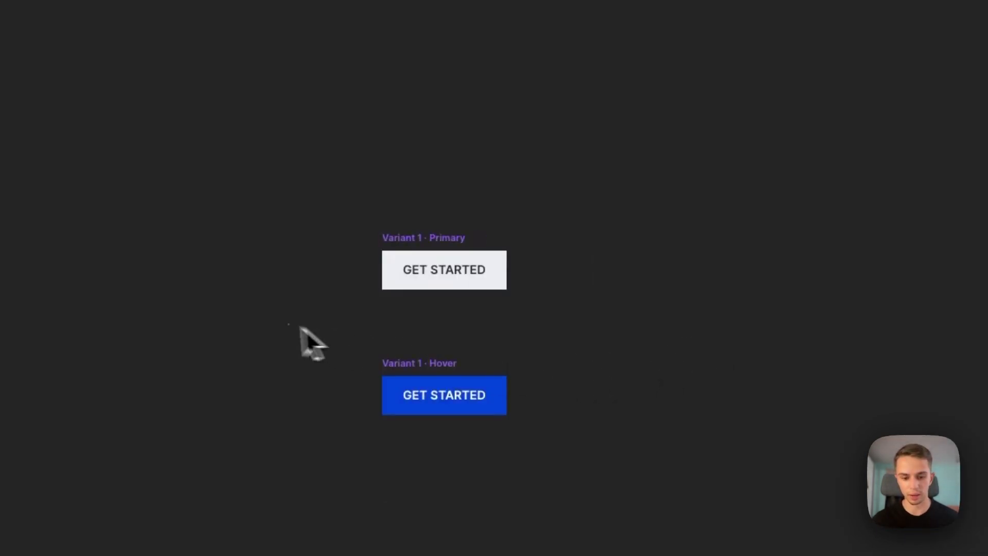
pyautogui.moveTo(287, 323); pyautogui.dragTo(591, 480)
pyautogui.moveTo(649, 443); pyautogui.dragTo(662, 424)
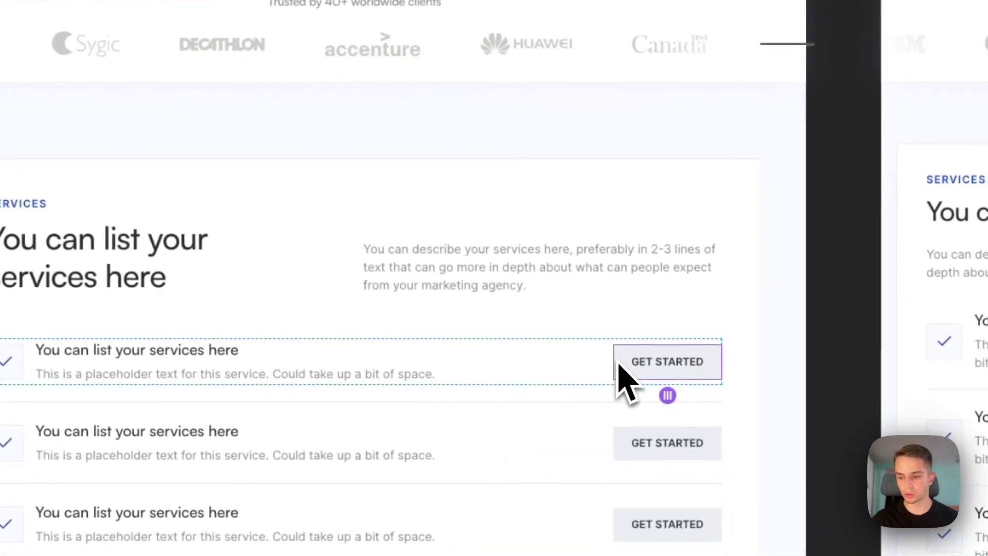
# Step: Set the title of the first service's Light Button to "Change this too"
pyautogui.click(642, 375)
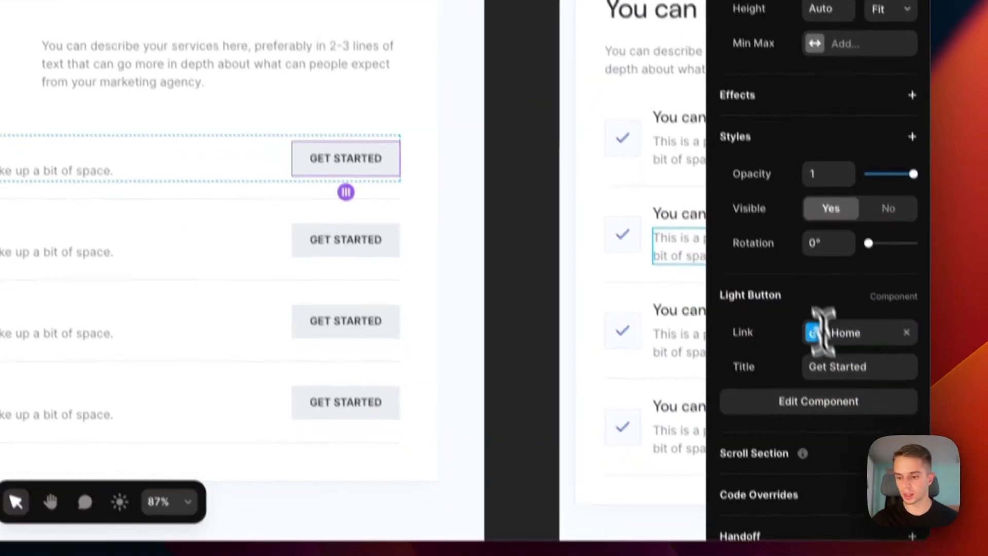
pyautogui.click(894, 477)
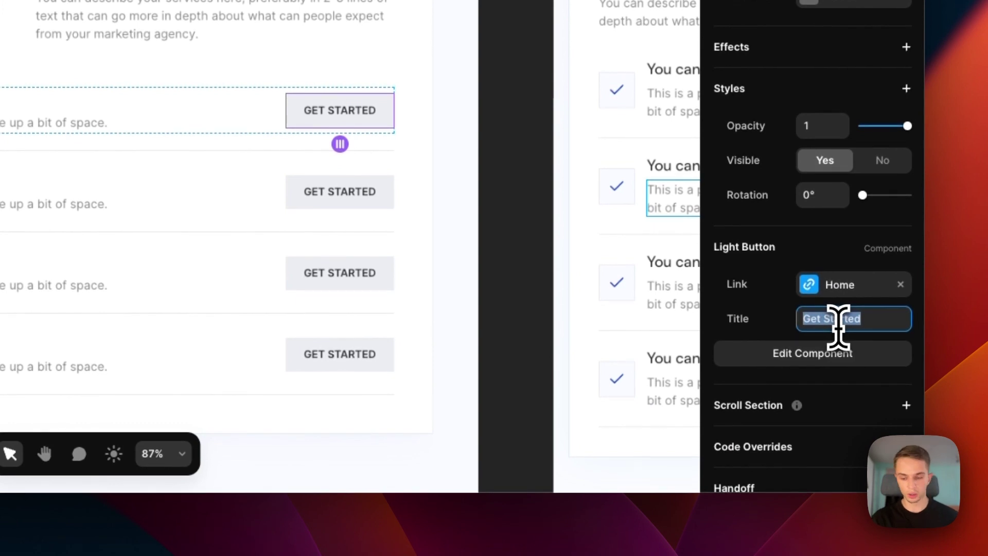
pyautogui.write('Change text')
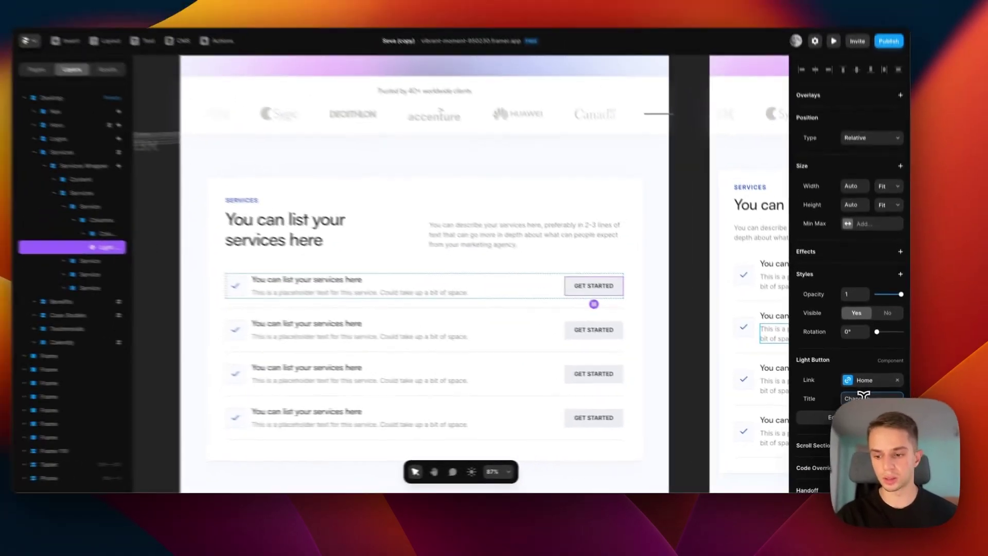
pyautogui.write(' this too')
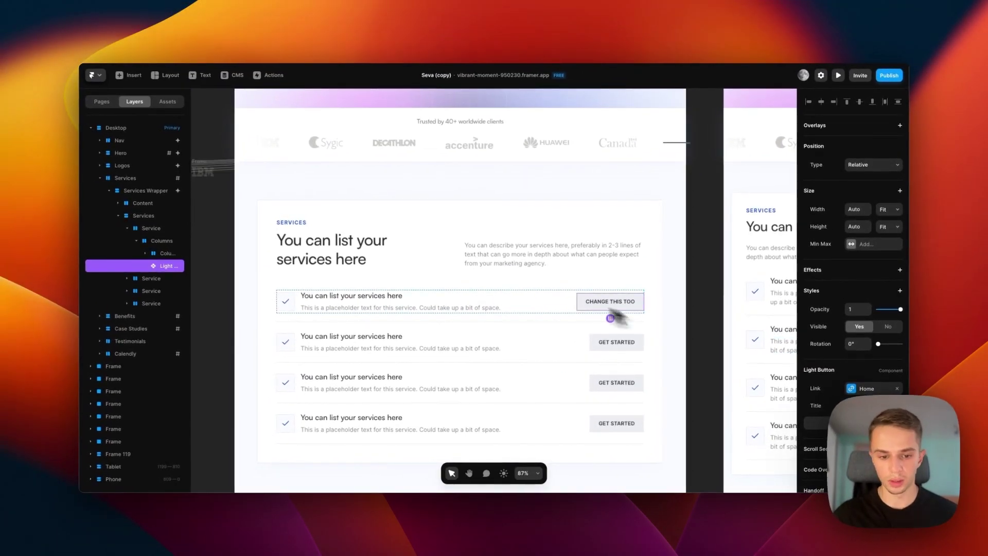
pyautogui.click(690, 320)
# Step: Look over the remaining page sections across all three breakpoints and return to the Desktop hero
pyautogui.scroll(-5, 427, 308)
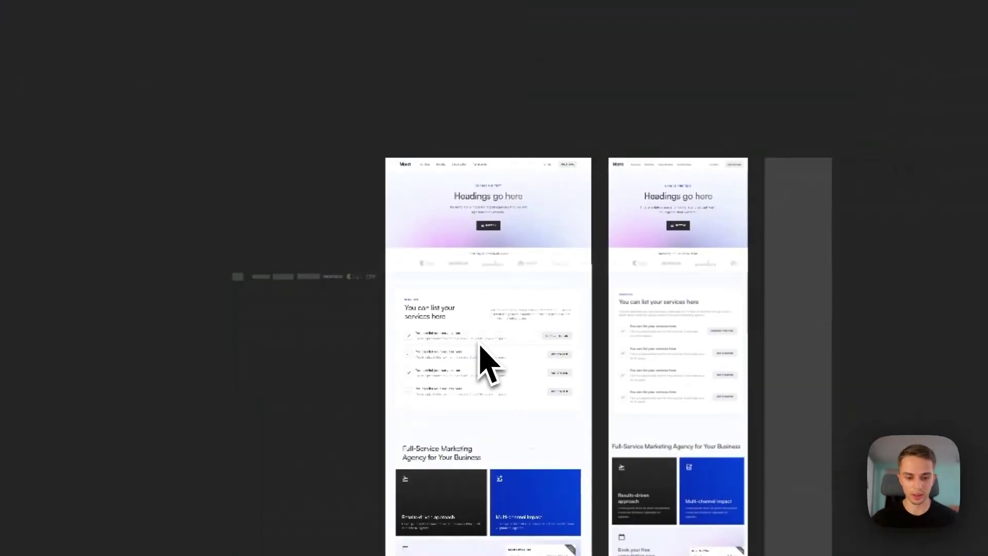
pyautogui.scroll(-10, 480, 346)
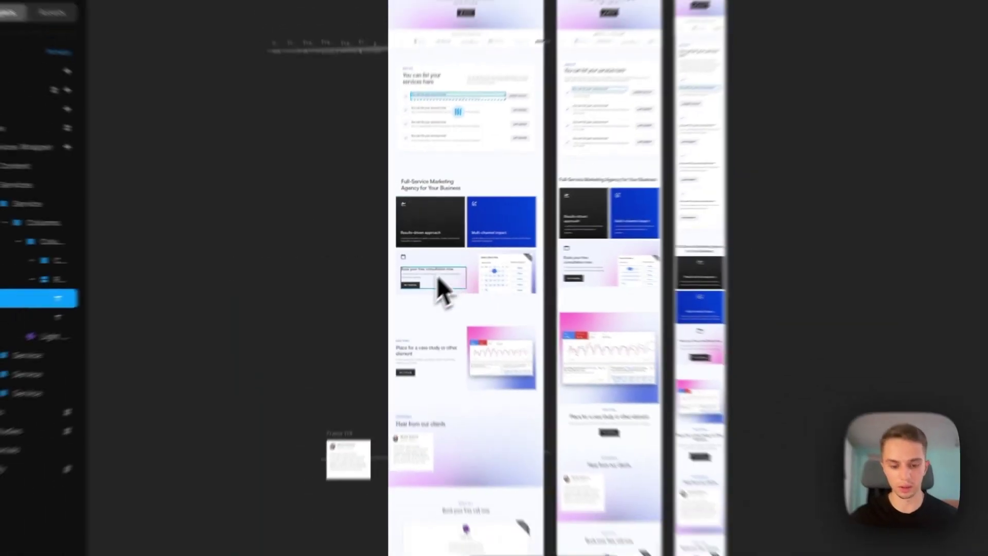
pyautogui.scroll(-3, 430, 287)
pyautogui.scroll(6, 427, 291)
pyautogui.scroll(-5, 456, 147)
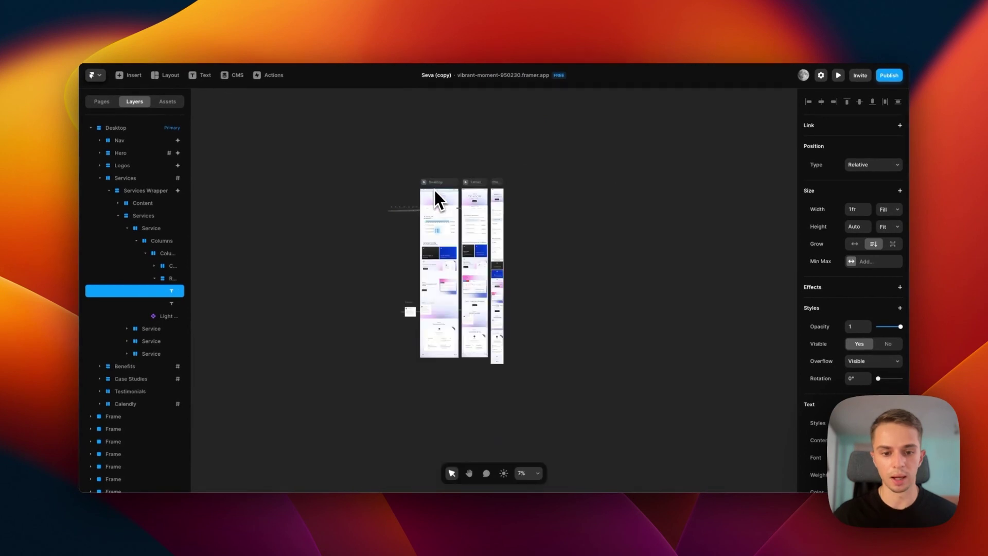
pyautogui.scroll(10, 437, 190)
pyautogui.scroll(-5, 439, 199)
pyautogui.scroll(-1, 371, 214)
pyautogui.scroll(5, 359, 212)
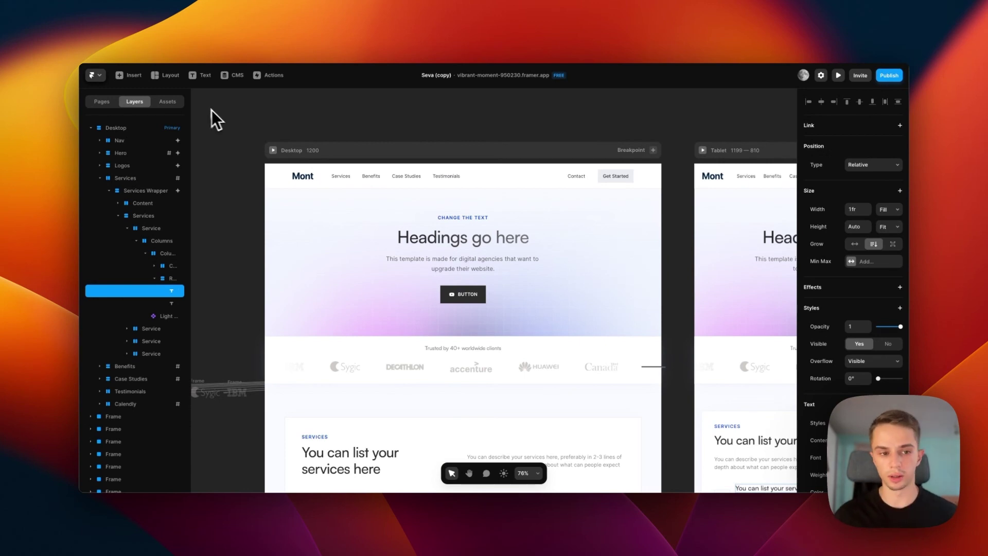
# Step: Recolor the shared Dark color style to the very dark navy #161927
pyautogui.click(177, 108)
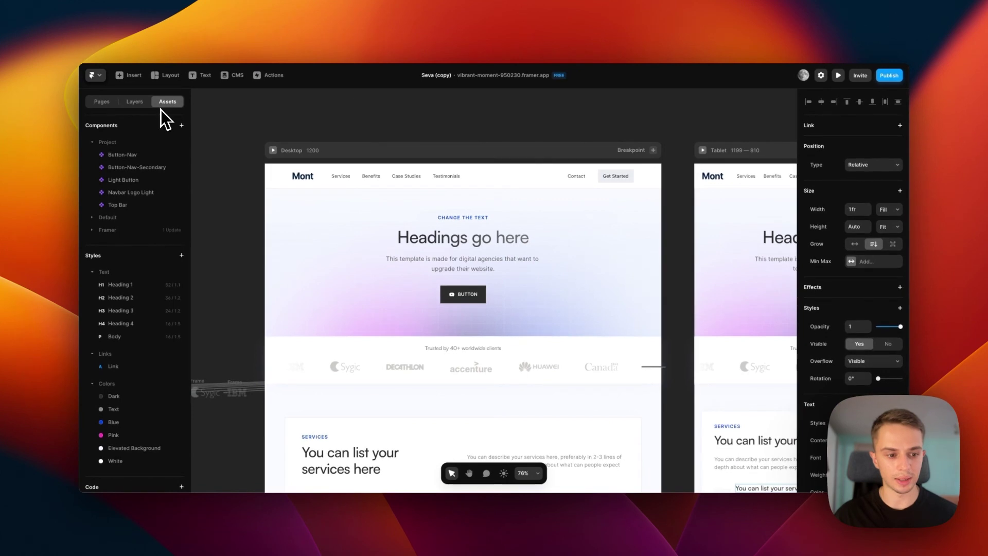
pyautogui.scroll(-1, 148, 376)
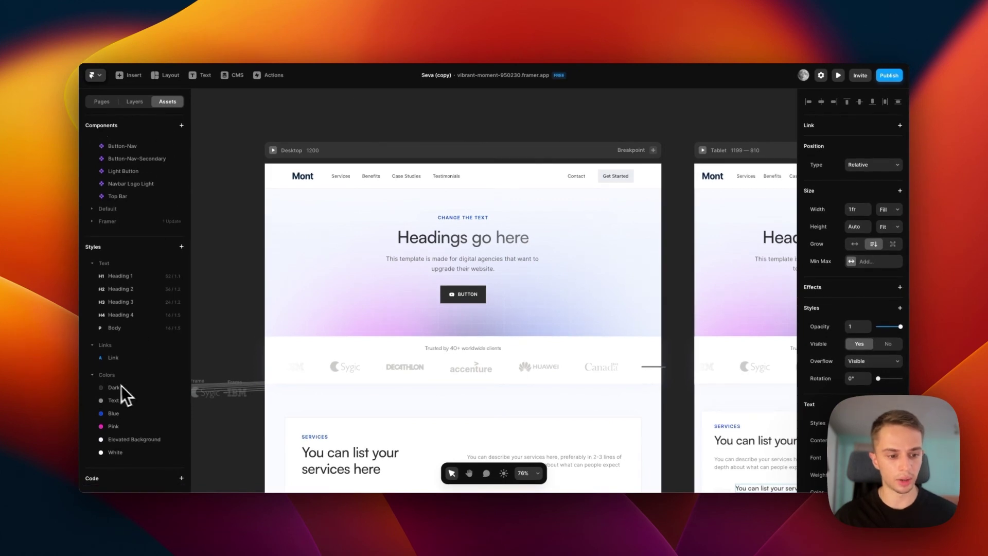
pyautogui.scroll(-3, 232, 353)
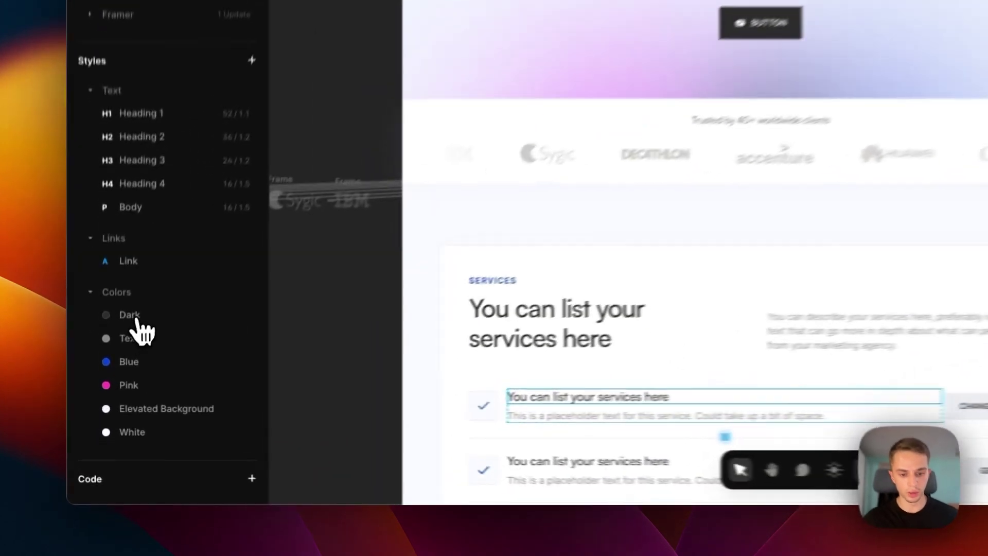
pyautogui.click(124, 388)
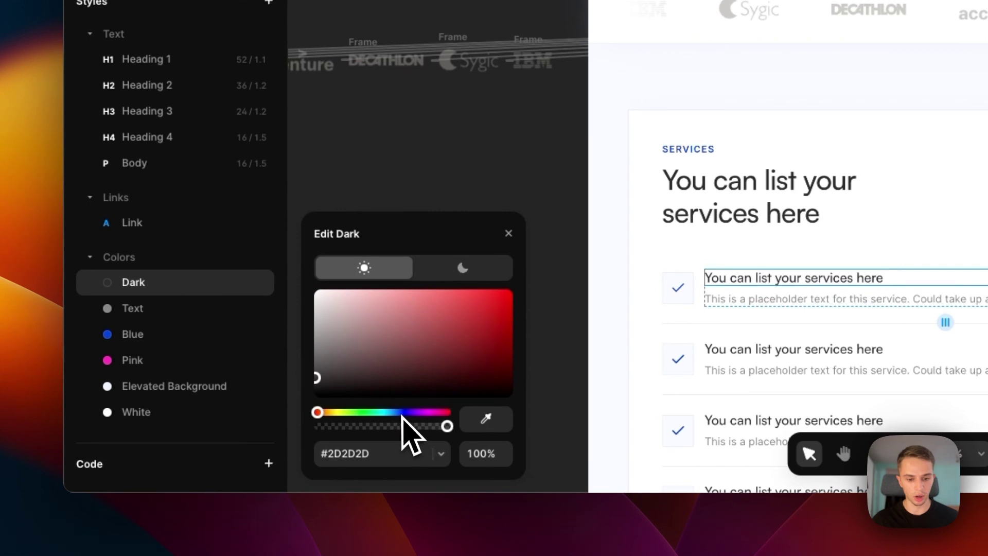
pyautogui.moveTo(426, 381); pyautogui.dragTo(470, 333)
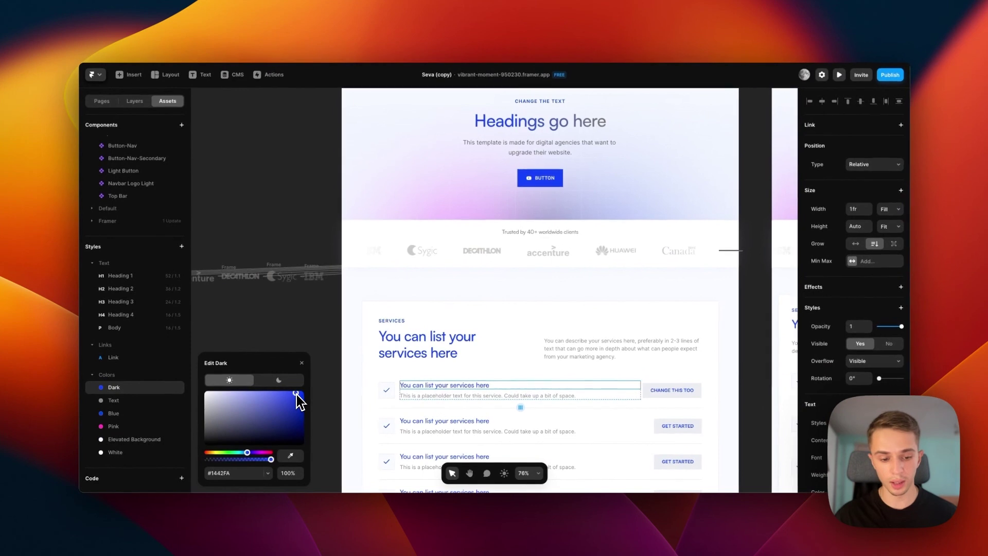
pyautogui.moveTo(297, 395); pyautogui.dragTo(293, 396)
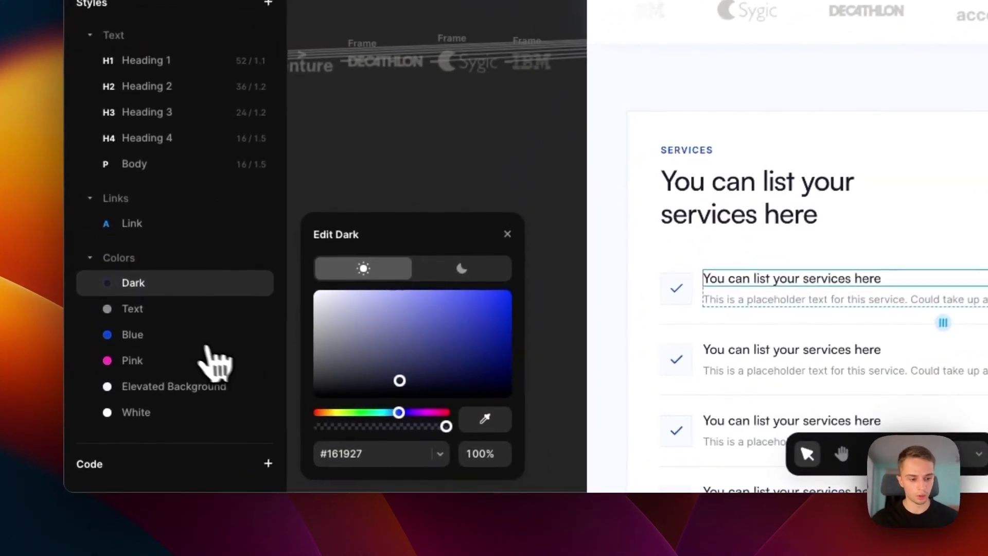
# Step: Recolor the shared Blue color style to the pink #E02488
pyautogui.click(137, 412)
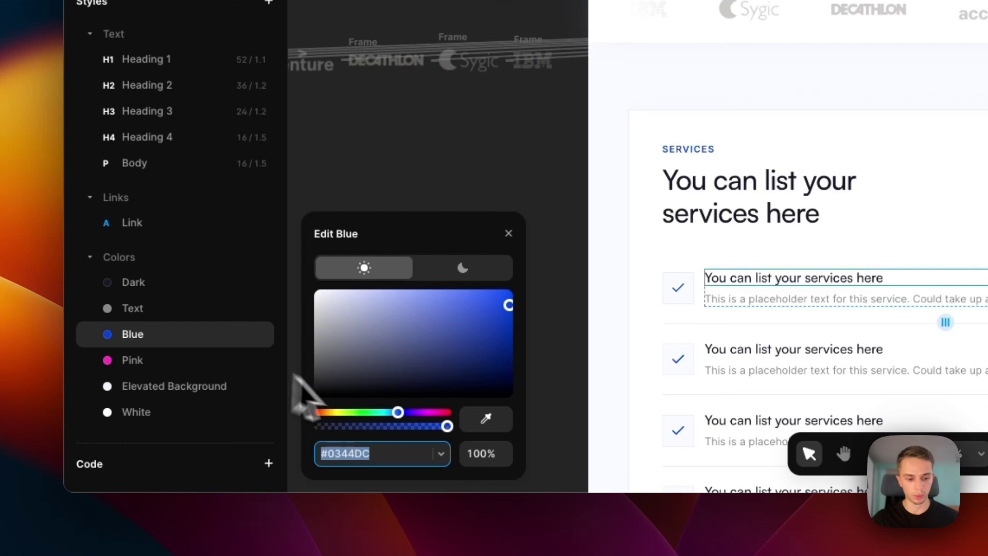
pyautogui.moveTo(406, 417); pyautogui.dragTo(435, 412)
pyautogui.click(477, 311)
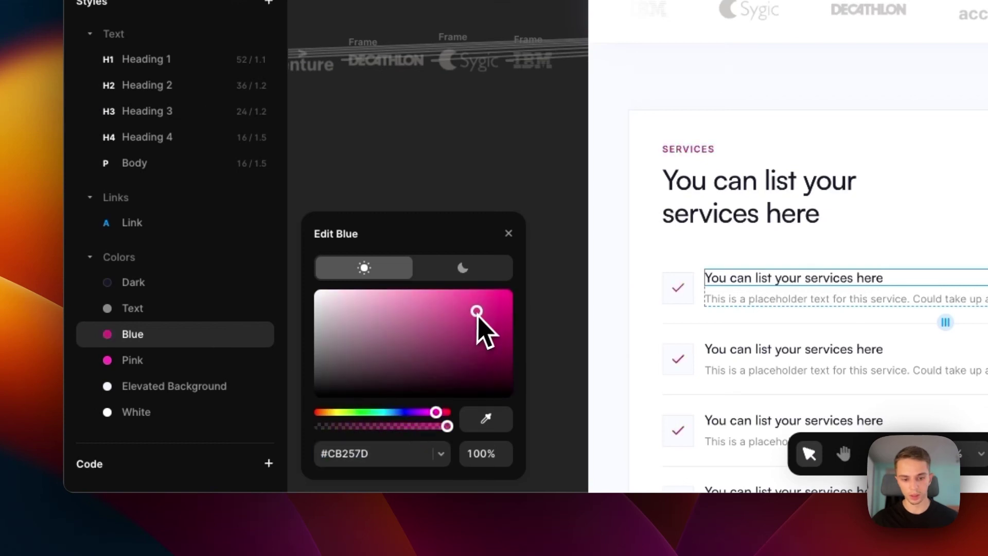
pyautogui.moveTo(483, 308); pyautogui.dragTo(481, 302)
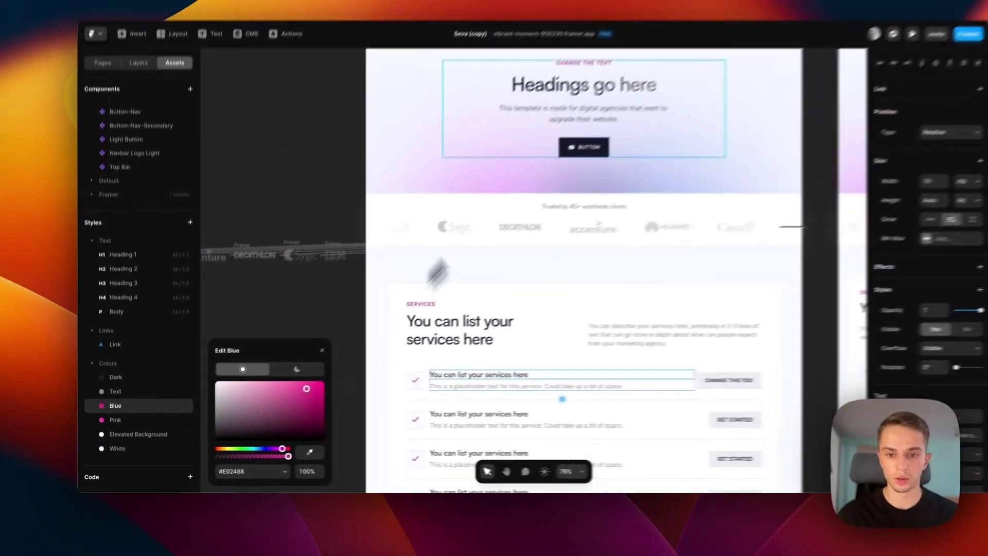
# Step: Look over the Desktop page from the hero to the footer to check where the recolored styles apply
pyautogui.scroll(3, 702, 103)
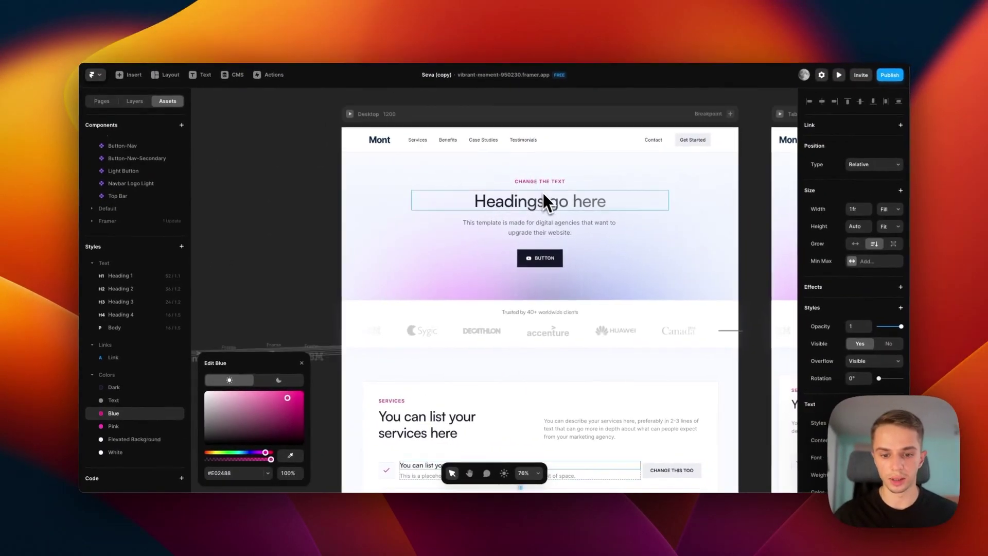
pyautogui.scroll(-20, 543, 195)
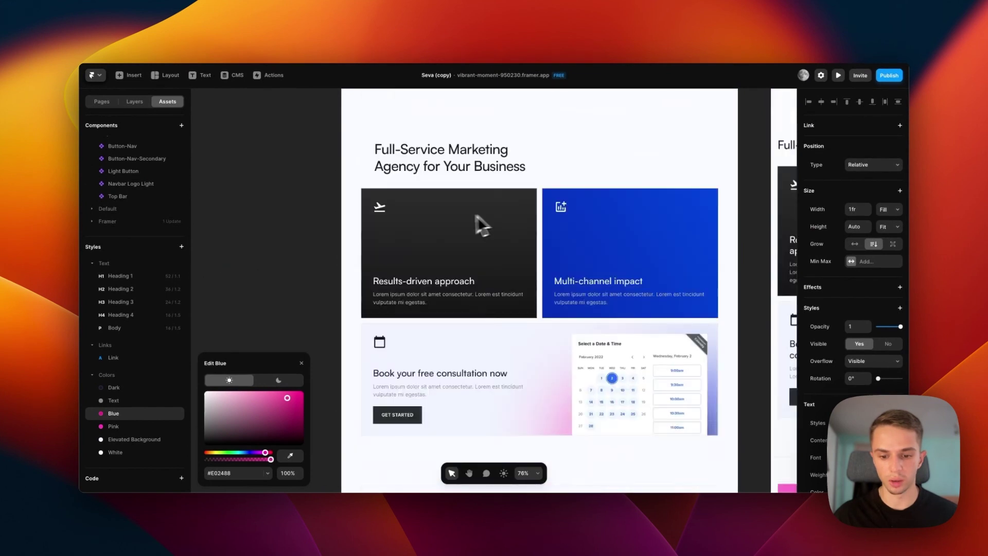
pyautogui.scroll(-12, 559, 240)
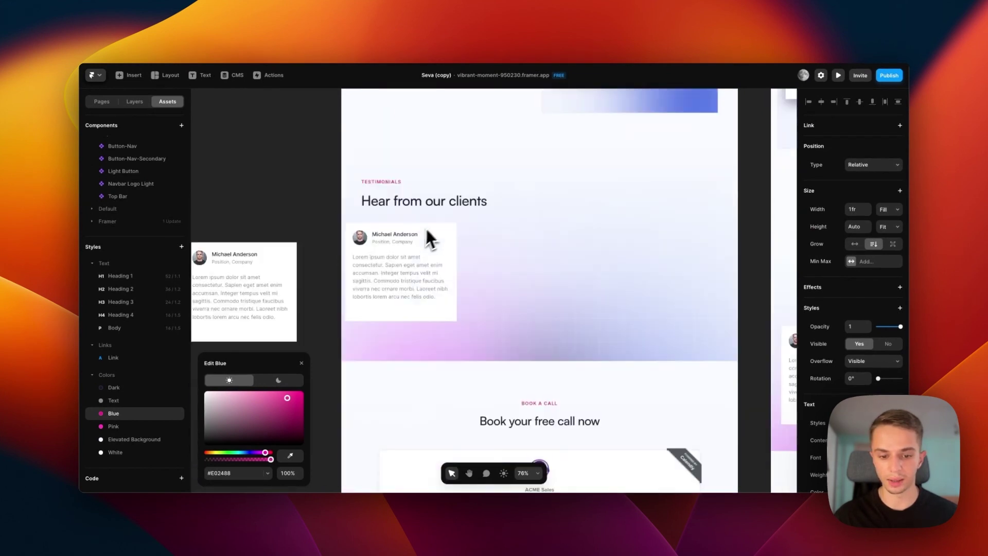
pyautogui.scroll(2, 494, 271)
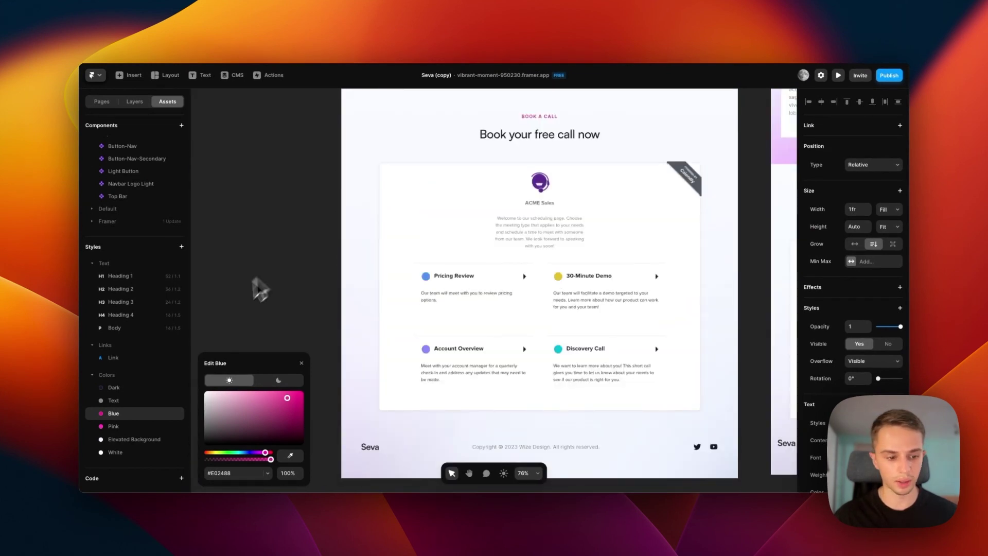
pyautogui.click(129, 418)
pyautogui.scroll(6, 288, 336)
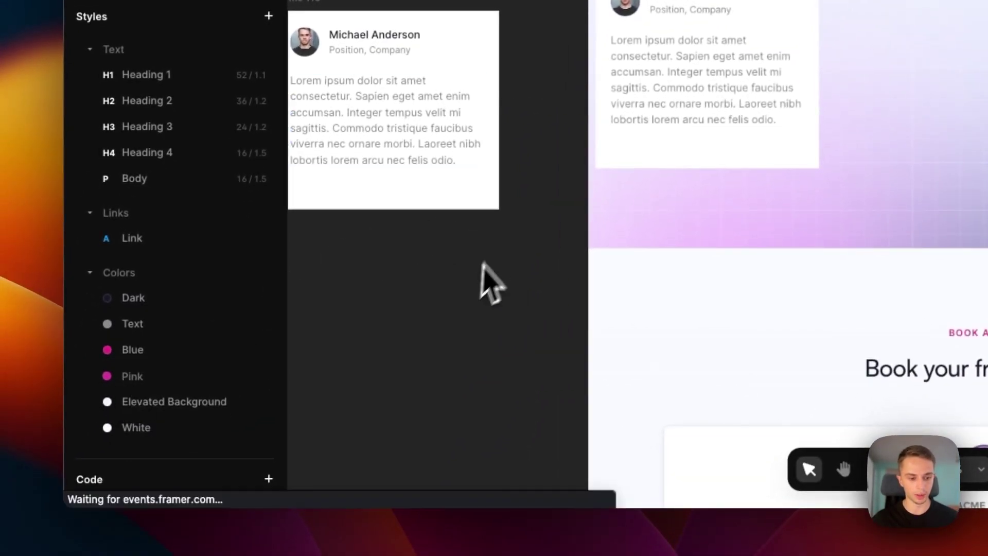
# Step: Inspect the Elevated Background and White color styles and return to the Desktop hero
pyautogui.click(138, 352)
pyautogui.click(154, 402)
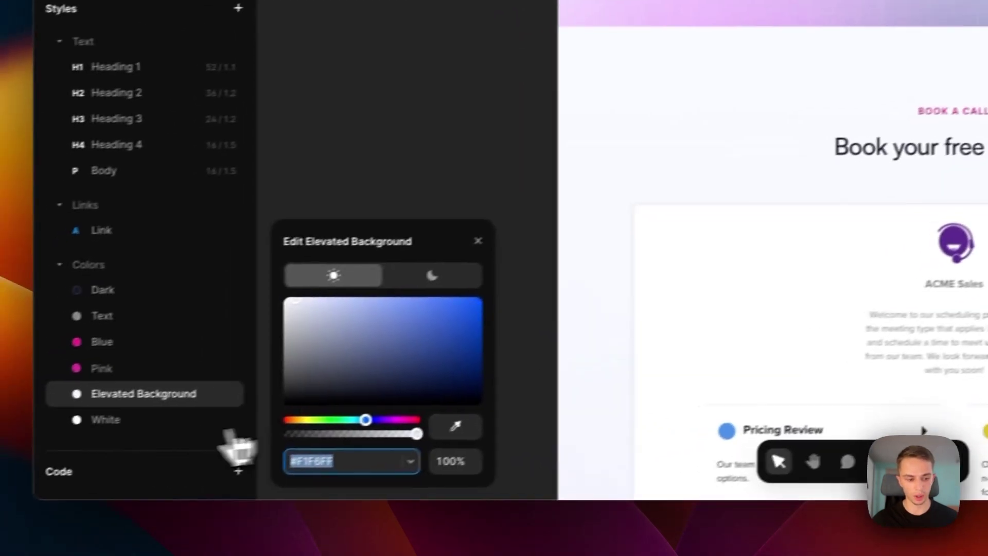
pyautogui.click(169, 416)
pyautogui.scroll(10, 786, 248)
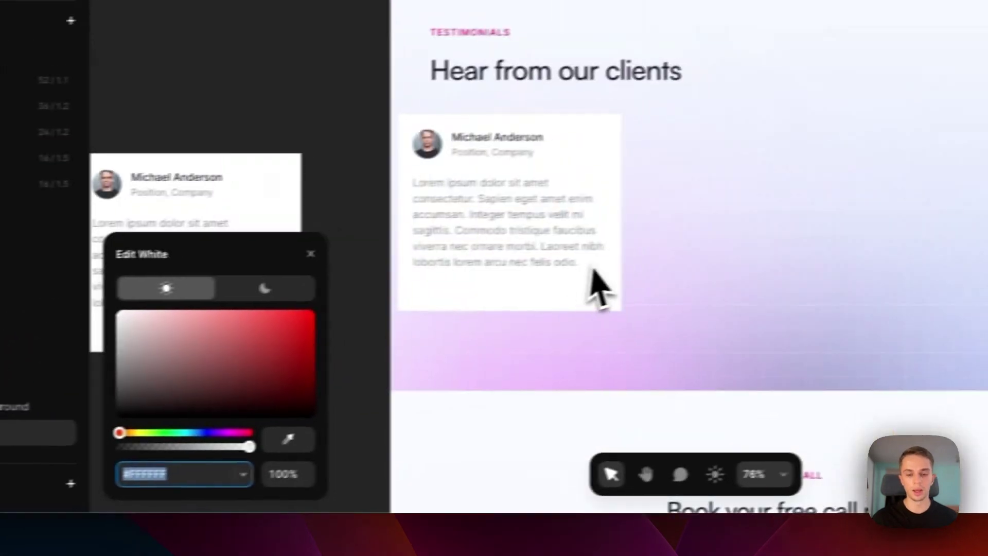
pyautogui.scroll(10, 558, 260)
pyautogui.press('space')
pyautogui.moveTo(528, 225); pyautogui.dragTo(479, 293)
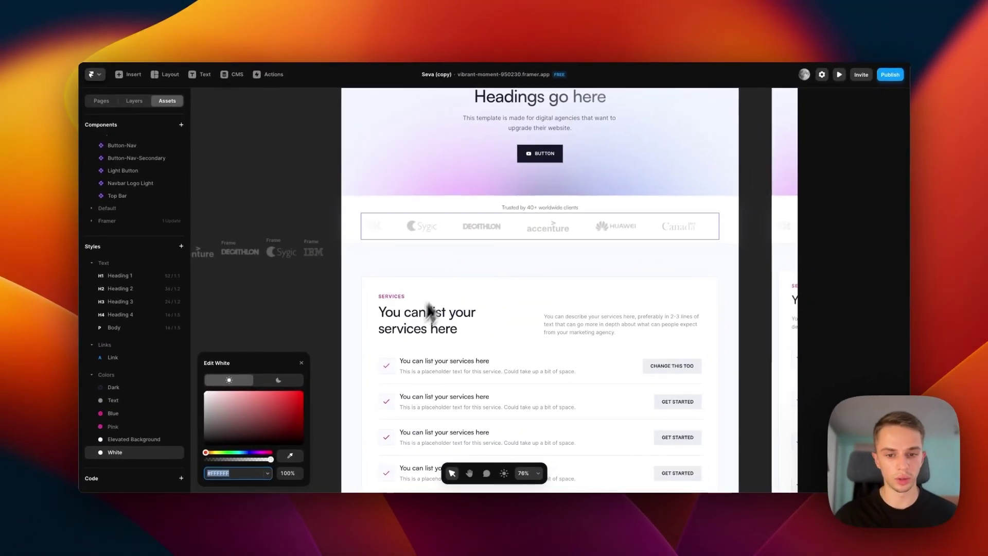
pyautogui.scroll(2, 529, 206)
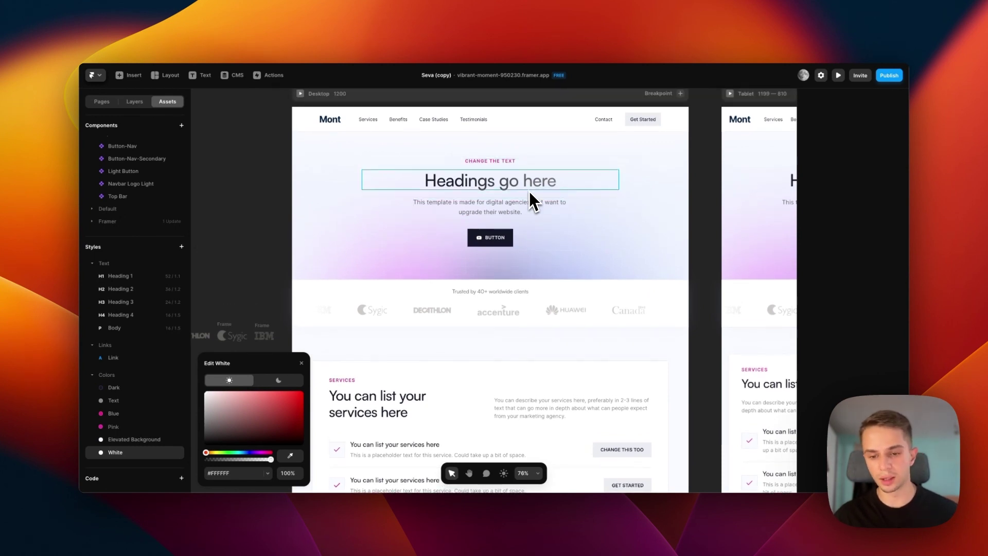
# Step: Try a blue end color on the linear gradient fill of the Desktop hero heading
pyautogui.click(530, 193)
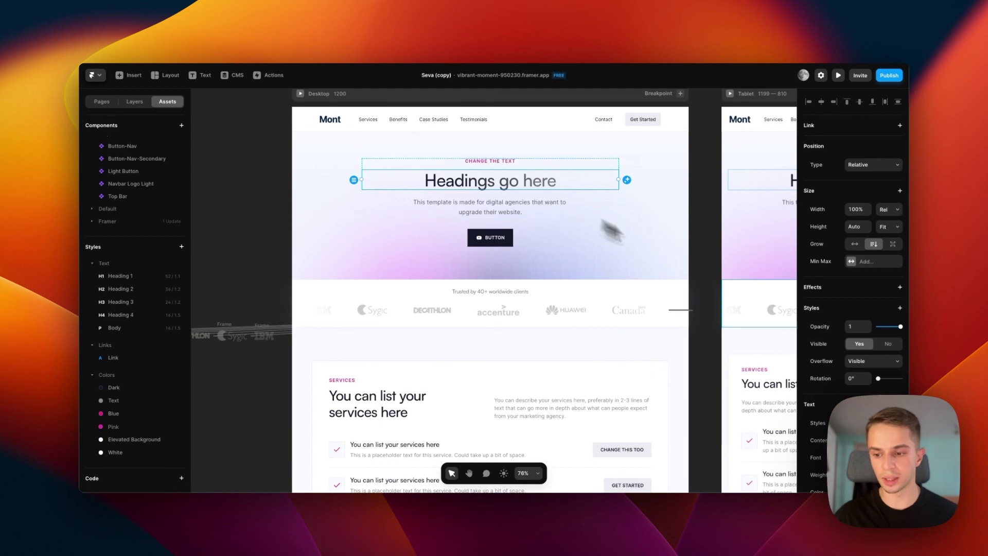
pyautogui.scroll(-5, 859, 324)
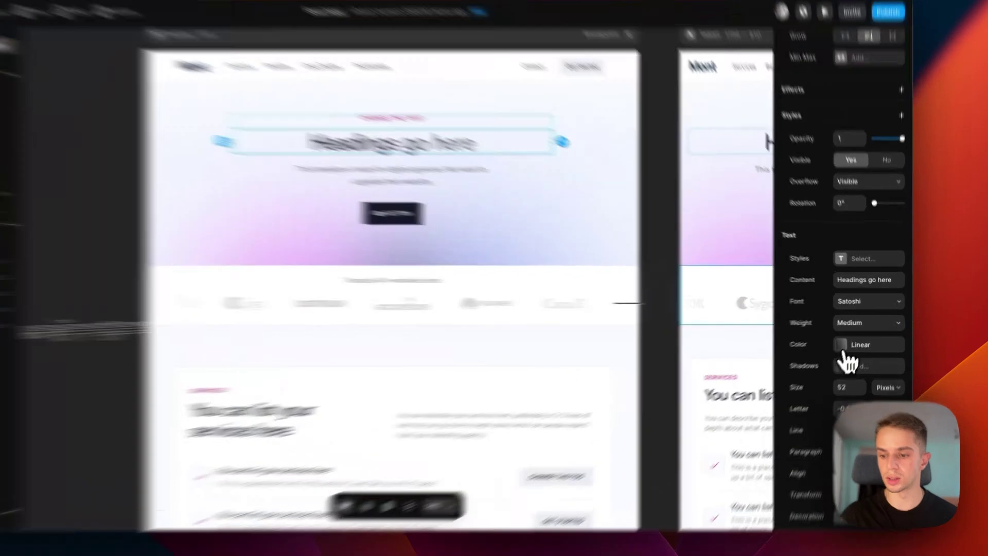
pyautogui.click(843, 349)
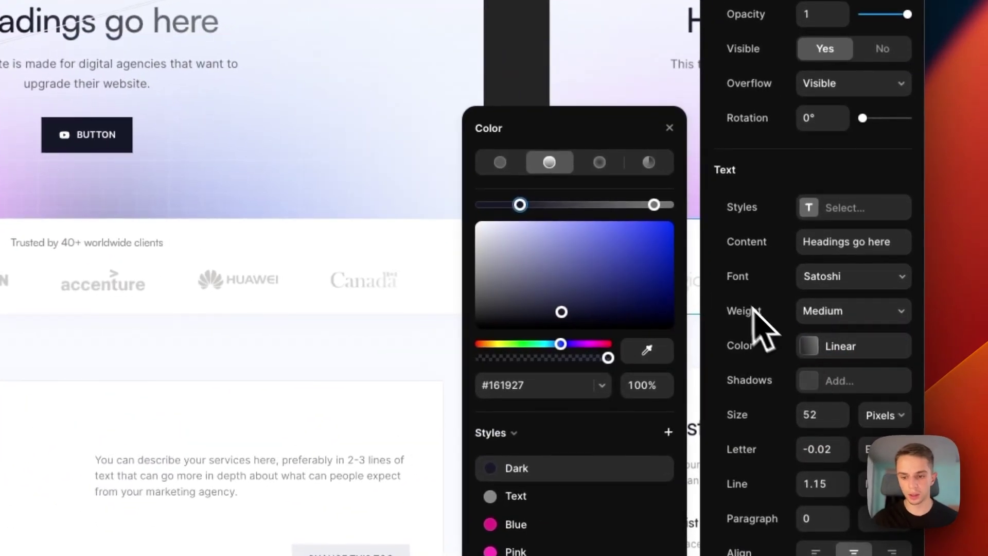
pyautogui.click(654, 205)
pyautogui.click(520, 205)
pyautogui.click(654, 204)
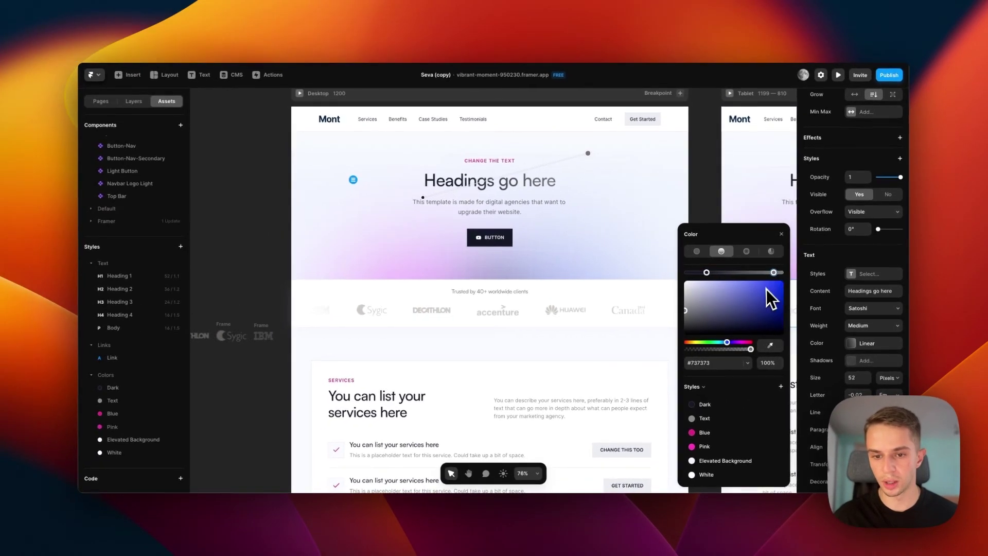
pyautogui.click(769, 292)
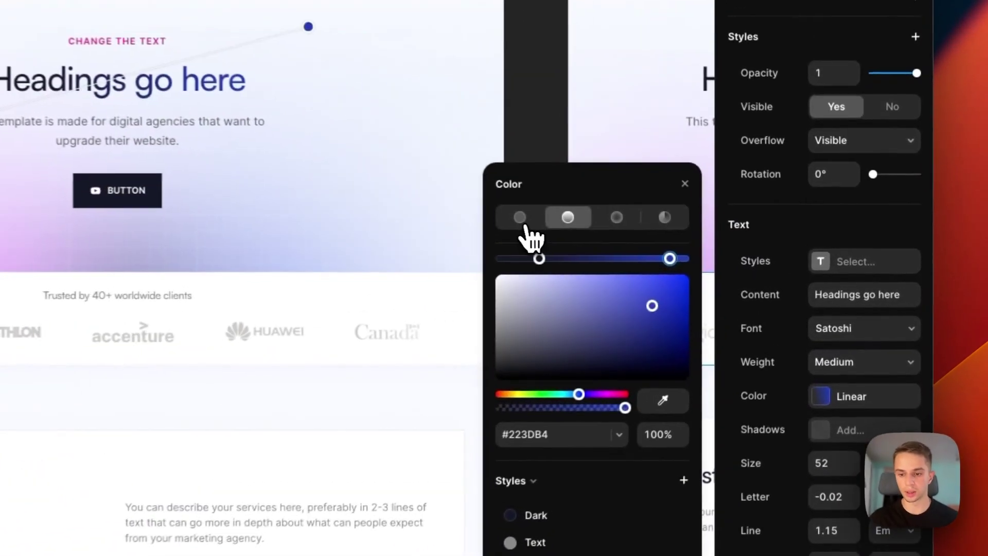
# Step: Switch the hero heading's fill to the solid Dark color, trying another shade and undoing that last color change
pyautogui.click(699, 253)
pyautogui.click(655, 289)
pyautogui.moveTo(656, 289); pyautogui.dragTo(612, 297)
pyautogui.press('super+z')
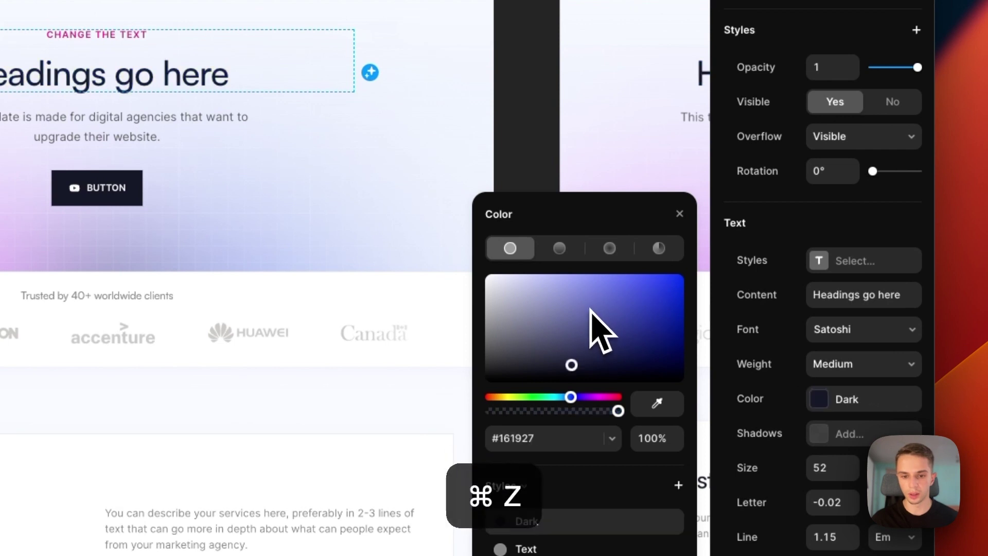
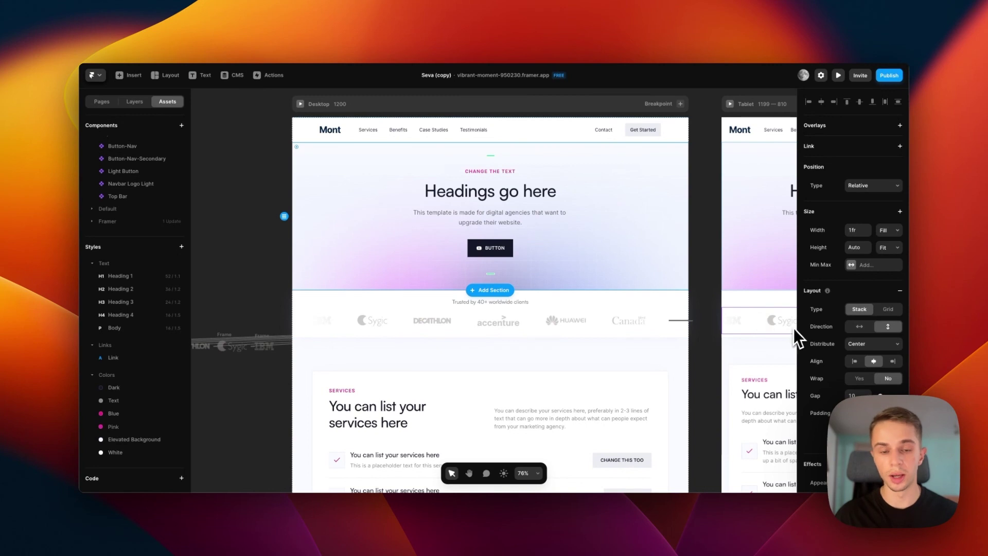
# Step: Replace the hero section's image fill with a linear gradient and lighten its start color to a very pale pink
pyautogui.scroll(-3, 817, 330)
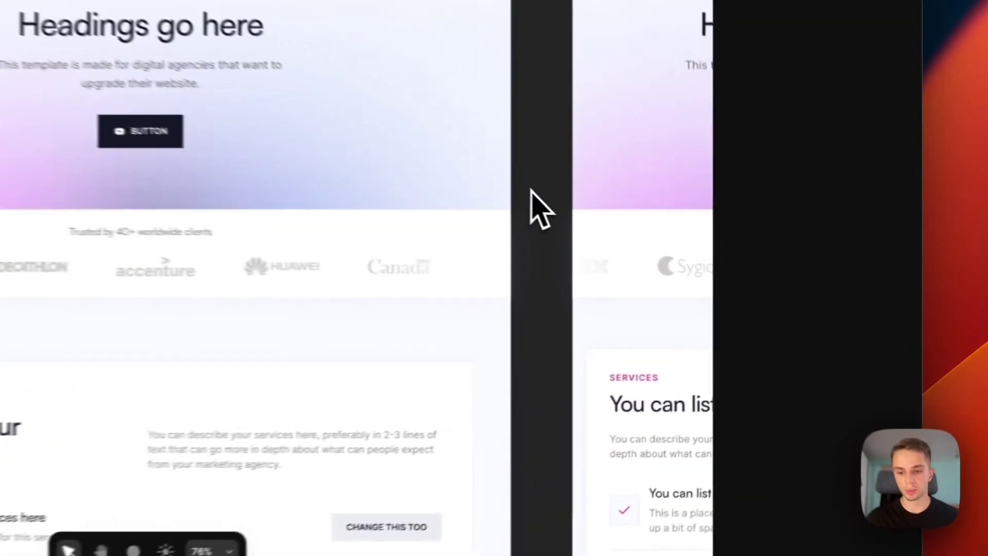
pyautogui.scroll(-3, 741, 232)
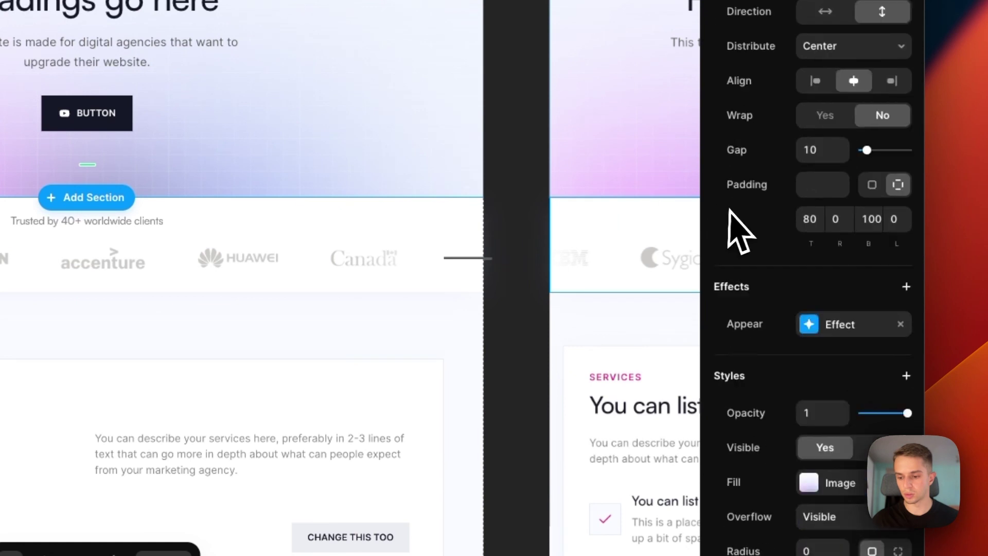
pyautogui.scroll(-3, 741, 232)
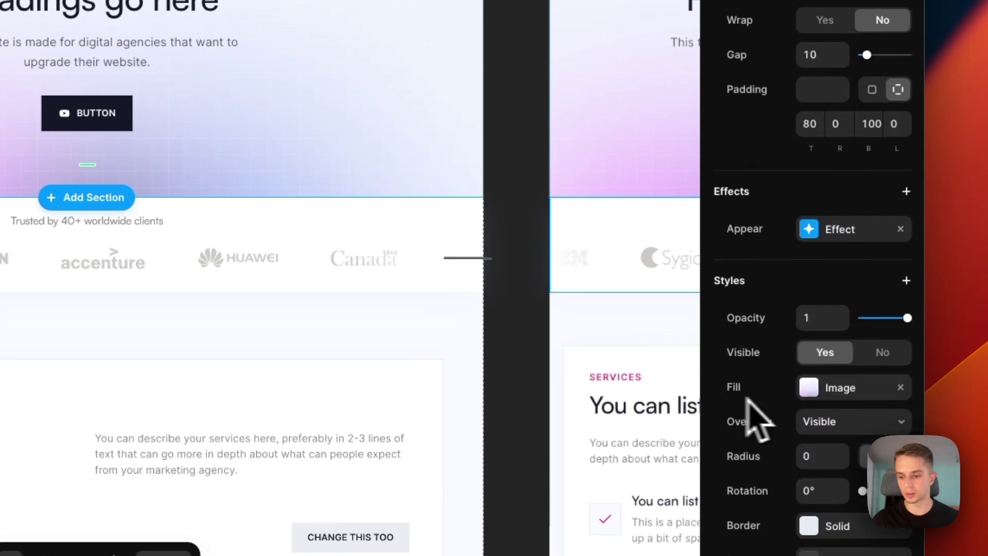
pyautogui.click(811, 397)
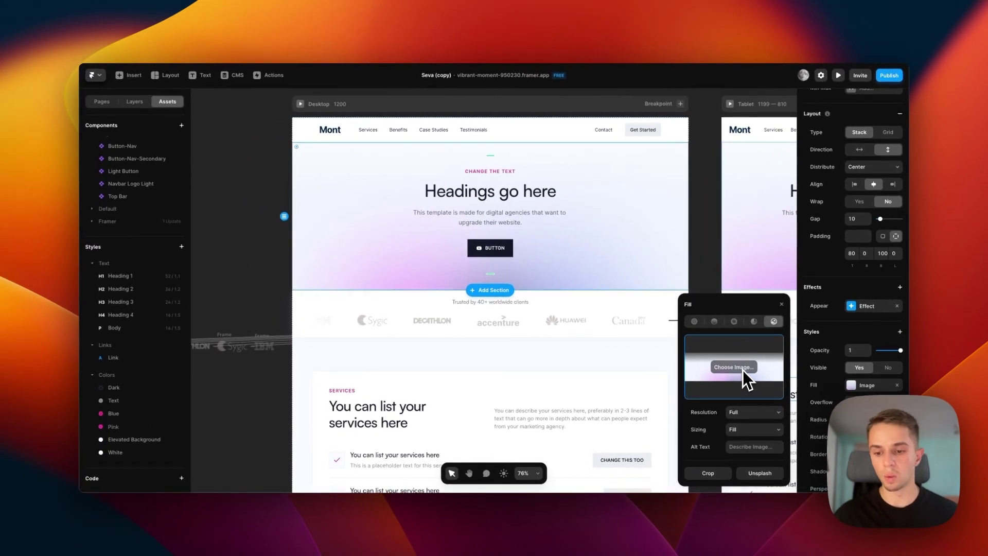
pyautogui.click(694, 321)
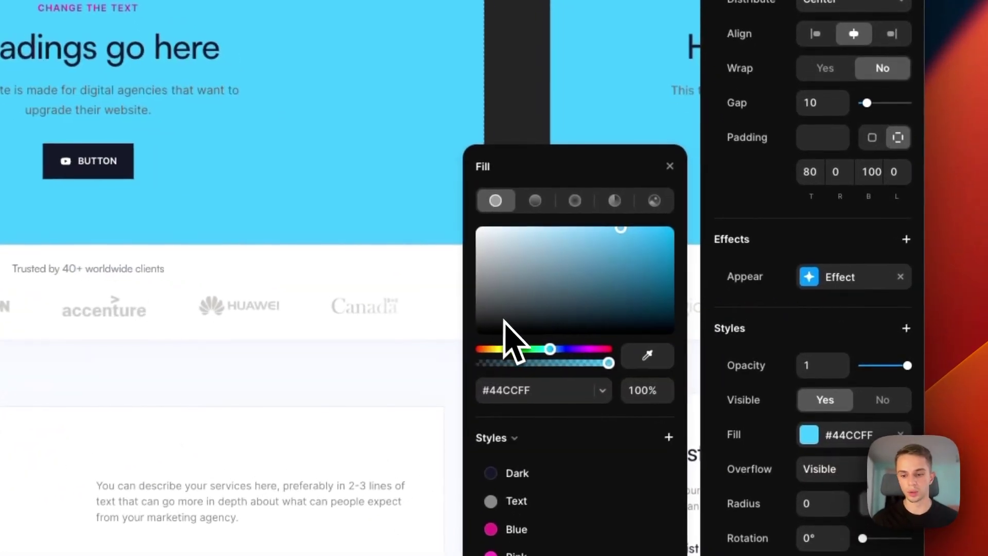
pyautogui.moveTo(530, 262); pyautogui.dragTo(495, 229)
pyautogui.click(534, 201)
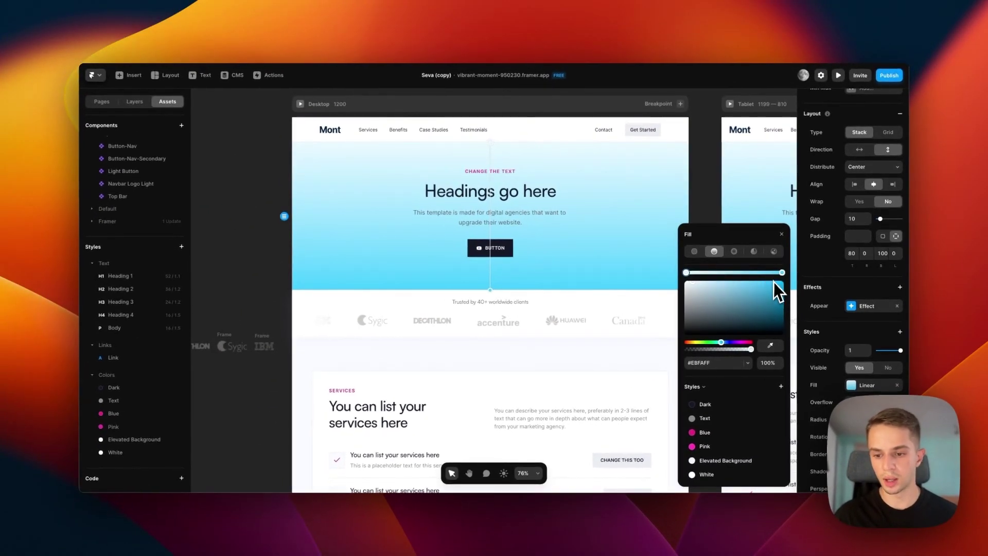
pyautogui.click(705, 446)
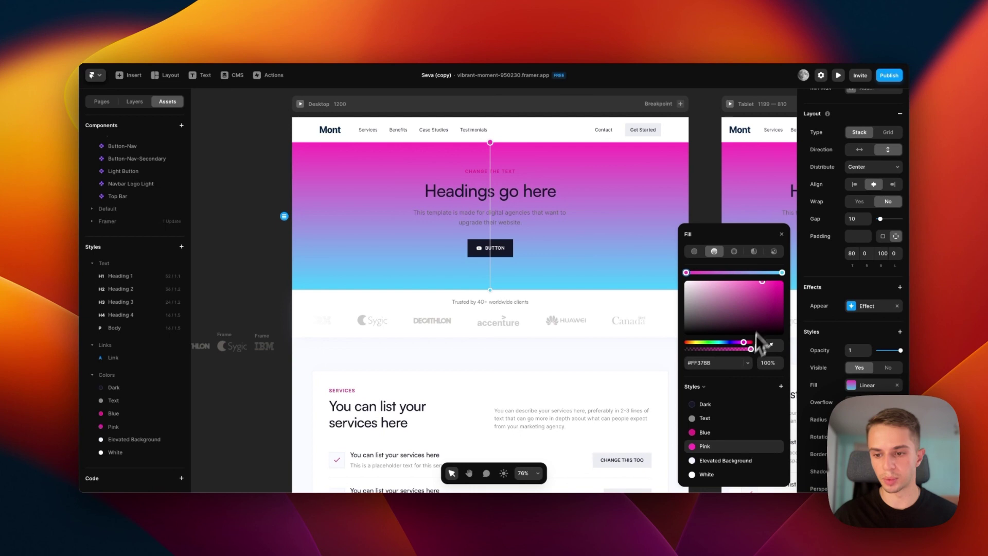
pyautogui.moveTo(734, 318); pyautogui.dragTo(694, 280)
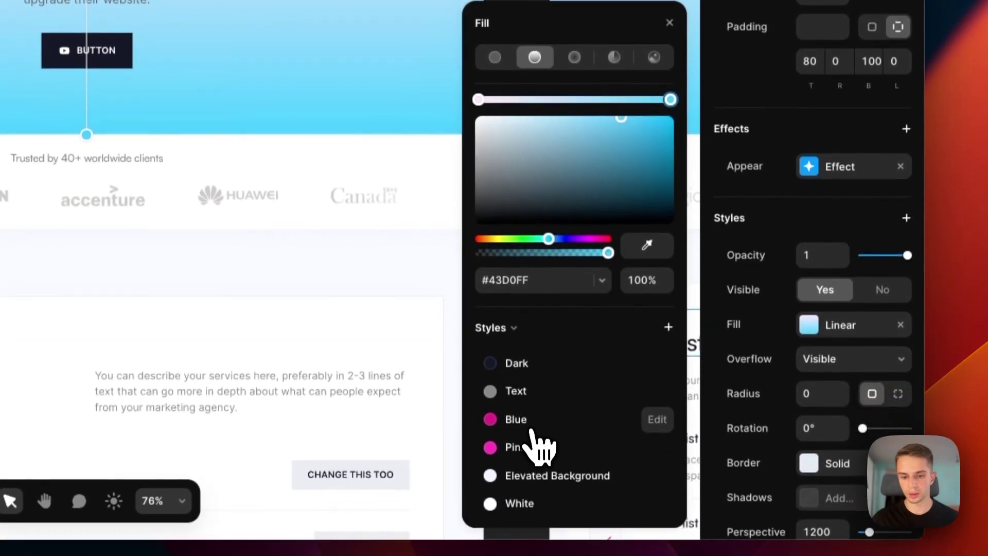
# Step: Derive the hero gradient's end color from the Blue style, softened to #E09EC1, and bring the start color close to white
pyautogui.click(530, 462)
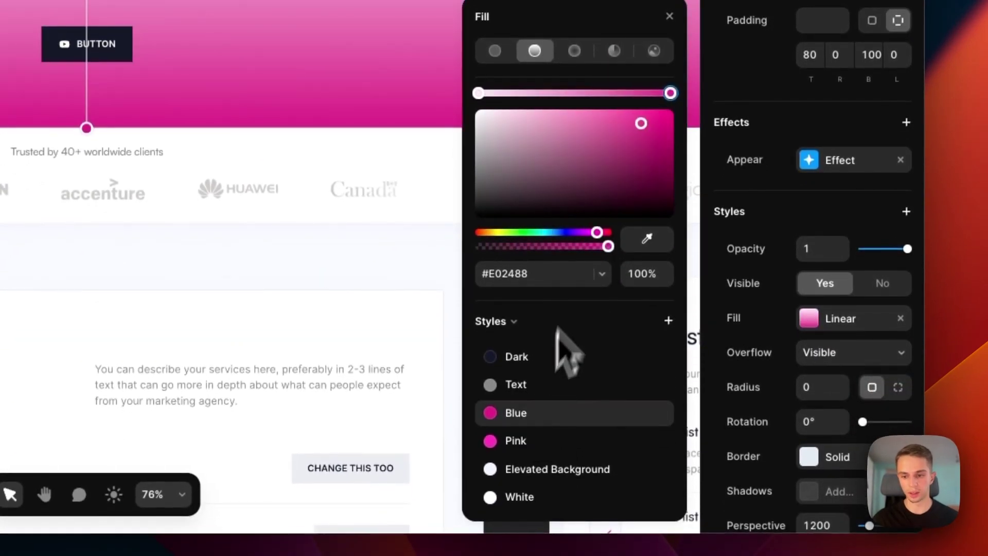
pyautogui.moveTo(640, 123); pyautogui.dragTo(539, 118)
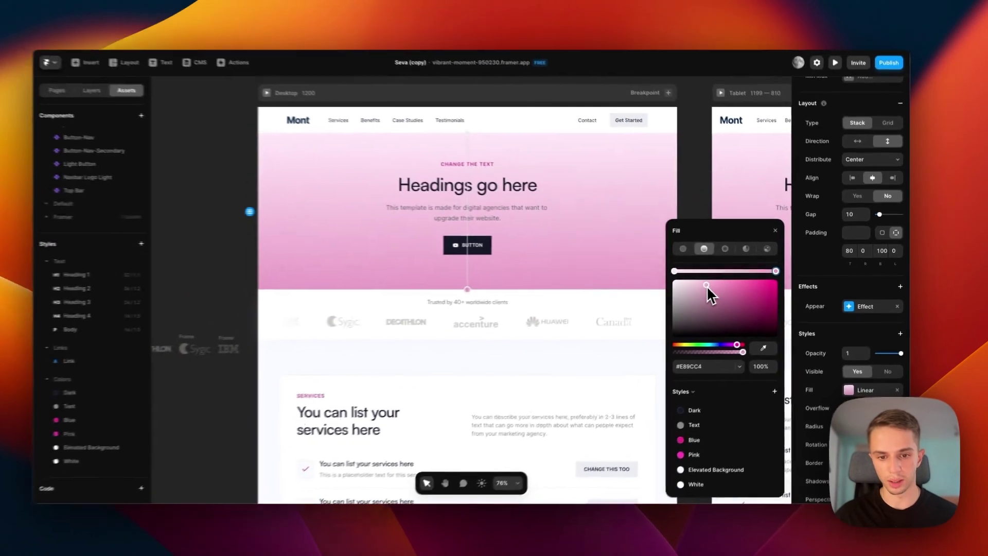
pyautogui.moveTo(706, 286); pyautogui.dragTo(675, 279)
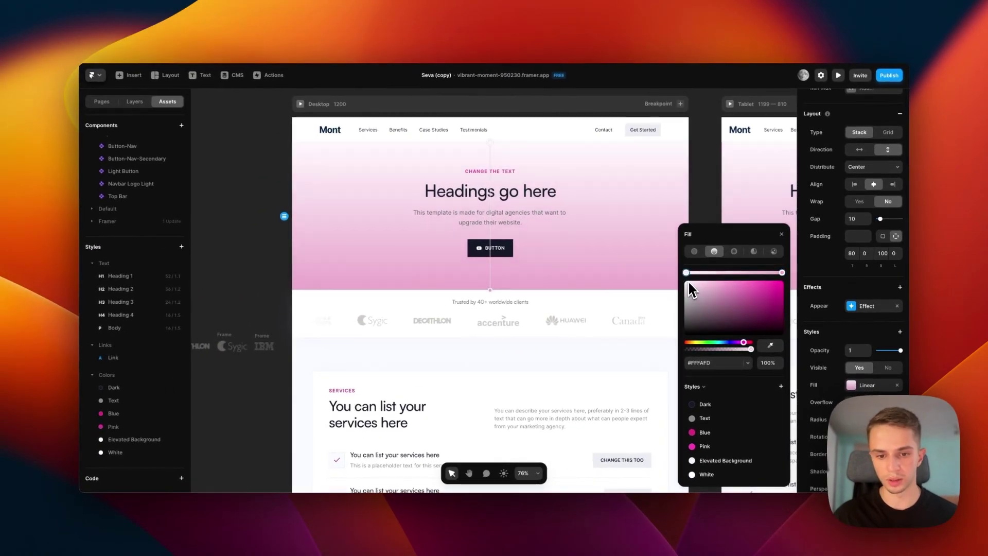
pyautogui.click(782, 273)
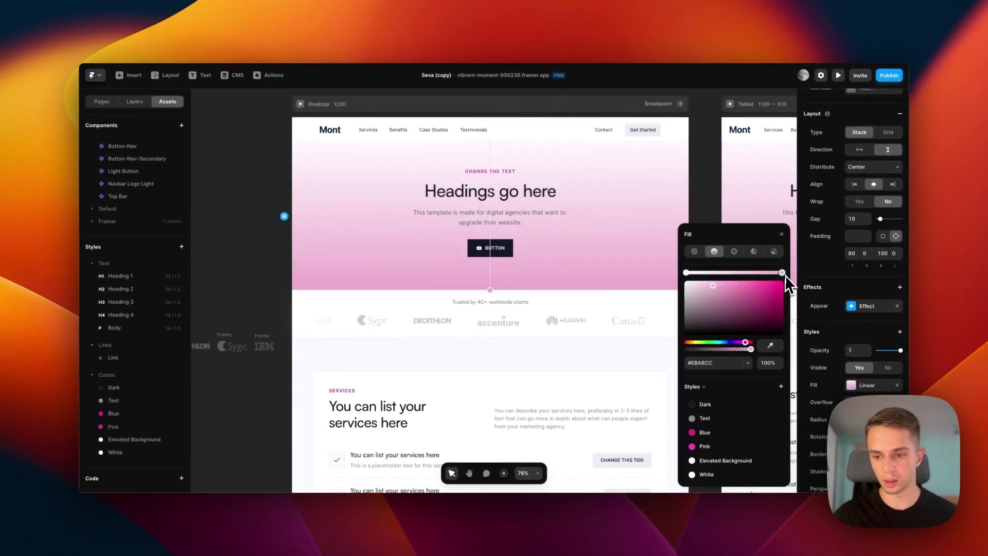
pyautogui.moveTo(710, 294); pyautogui.dragTo(715, 290)
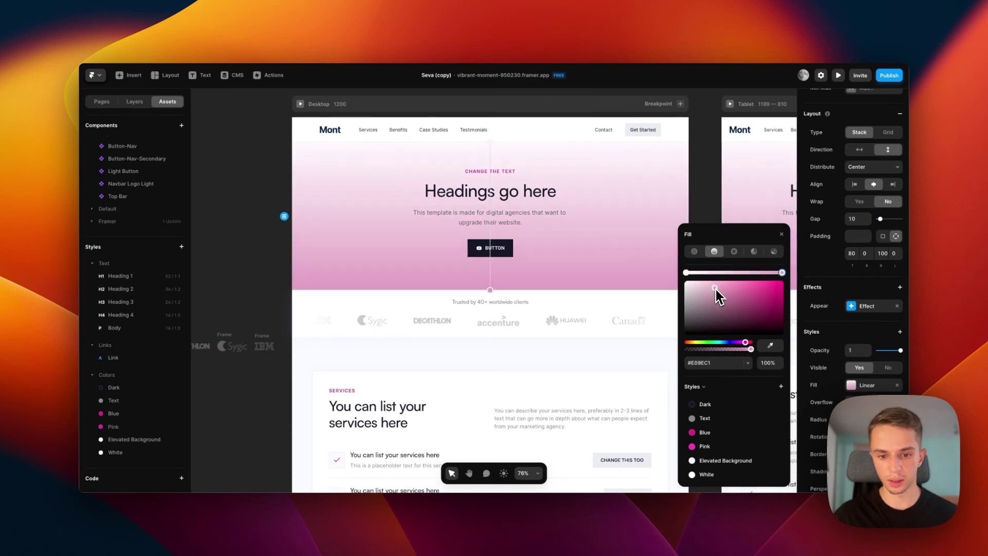
# Step: Rotate the hero gradient so it runs diagonally from a white upper-left corner to a pink lower-right corner
pyautogui.moveTo(491, 291); pyautogui.dragTo(495, 302)
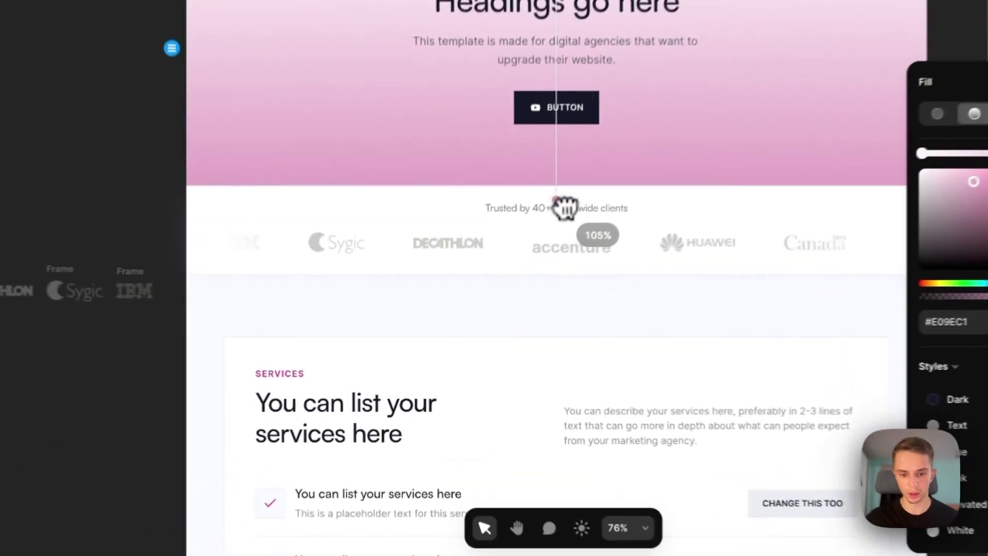
pyautogui.moveTo(565, 208); pyautogui.dragTo(547, 301)
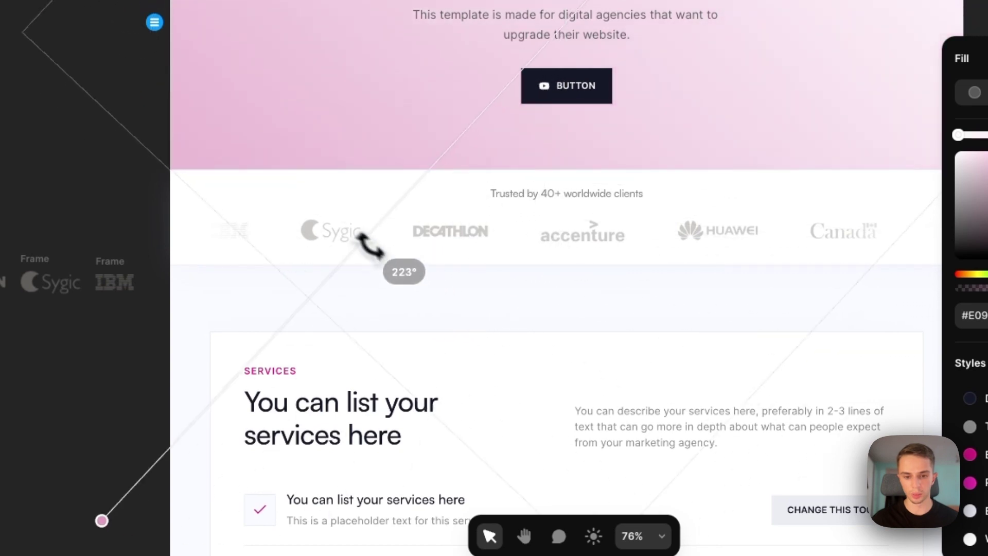
pyautogui.moveTo(374, 244); pyautogui.dragTo(669, 194)
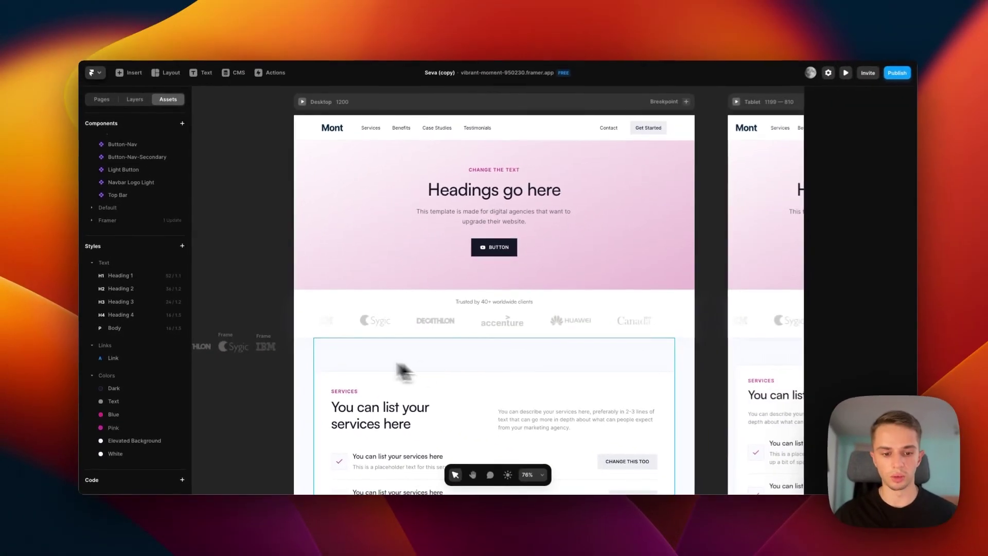
# Step: Set the Desktop breakpoint's background fill to the very light blue #F5F8FF
pyautogui.scroll(-3, 320, 350)
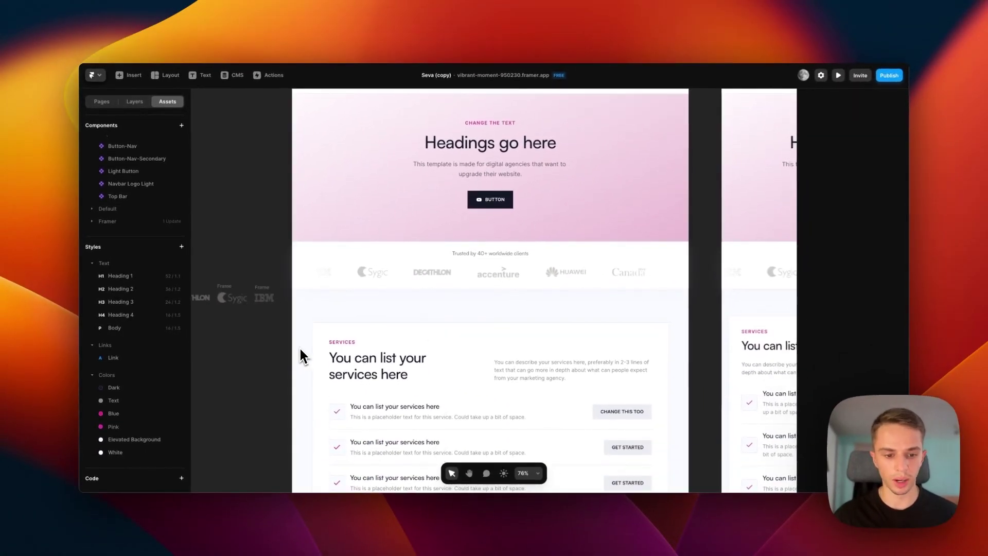
pyautogui.scroll(4, 322, 346)
pyautogui.click(323, 129)
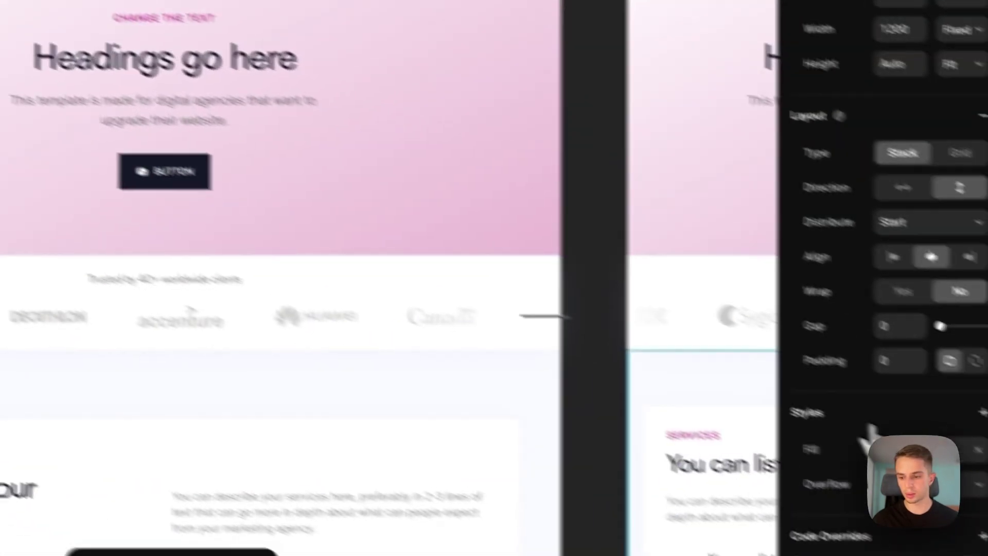
pyautogui.click(817, 419)
pyautogui.moveTo(494, 162); pyautogui.dragTo(572, 131)
pyautogui.moveTo(570, 247); pyautogui.dragTo(514, 262)
pyautogui.moveTo(461, 365); pyautogui.dragTo(456, 248)
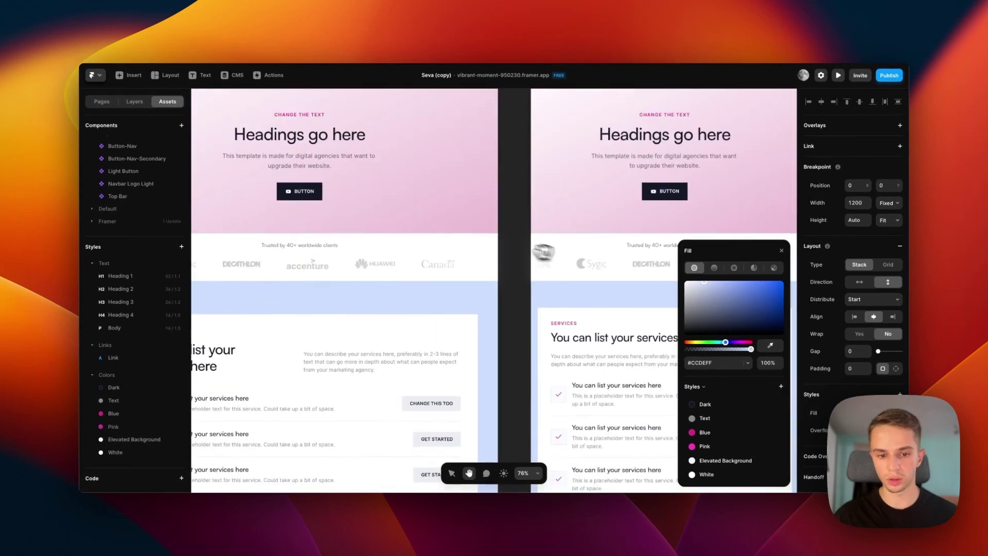
pyautogui.moveTo(544, 253); pyautogui.dragTo(596, 328)
pyautogui.moveTo(705, 286); pyautogui.dragTo(689, 280)
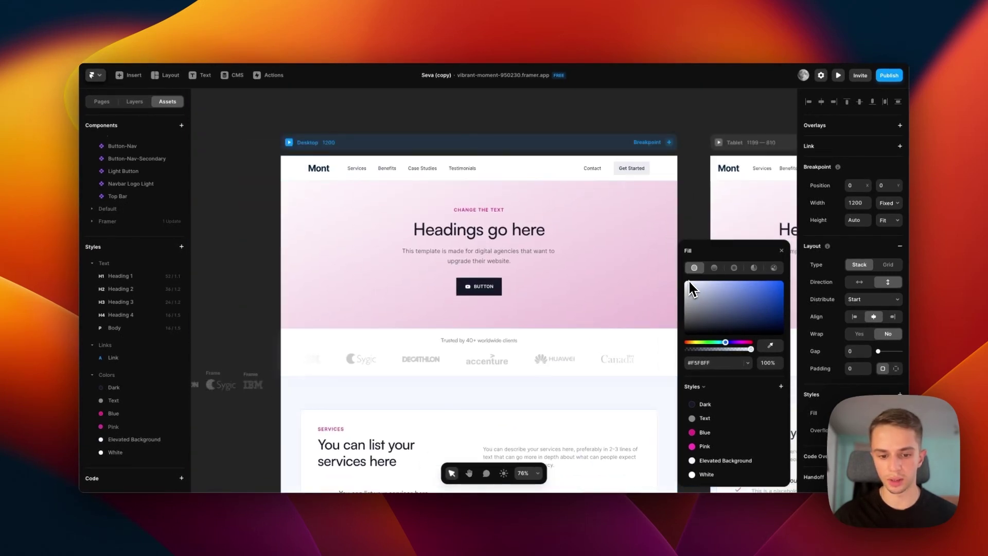
pyautogui.click(252, 299)
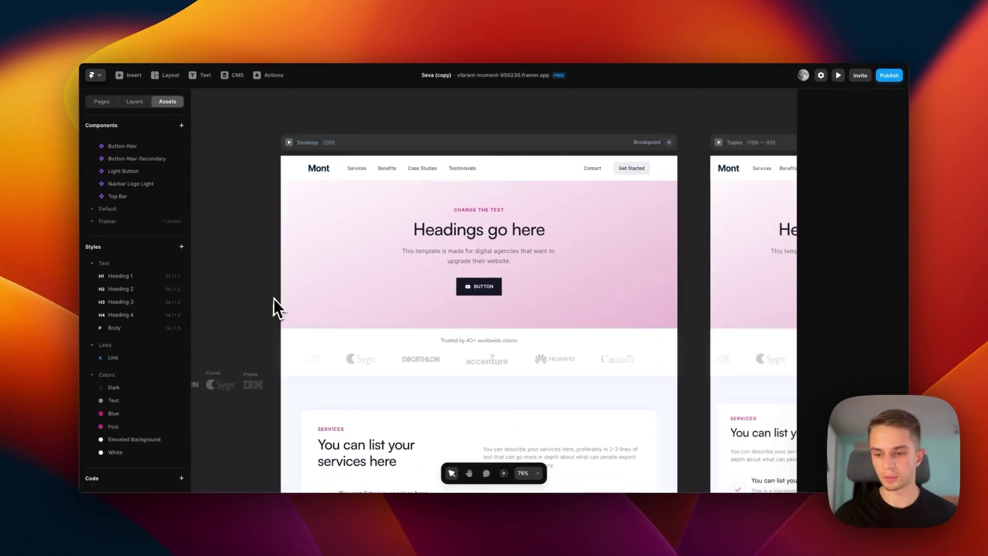
# Step: Change the hero button's fill to the Blue color style
pyautogui.click(500, 287)
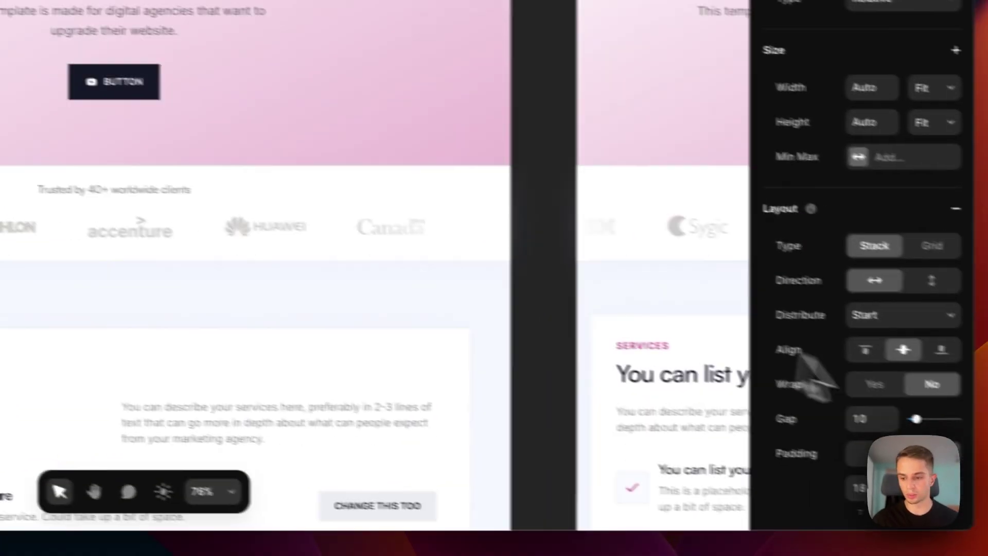
pyautogui.scroll(-5, 758, 300)
pyautogui.scroll(3, 607, 390)
pyautogui.scroll(1, 366, 278)
pyautogui.scroll(-6, 870, 240)
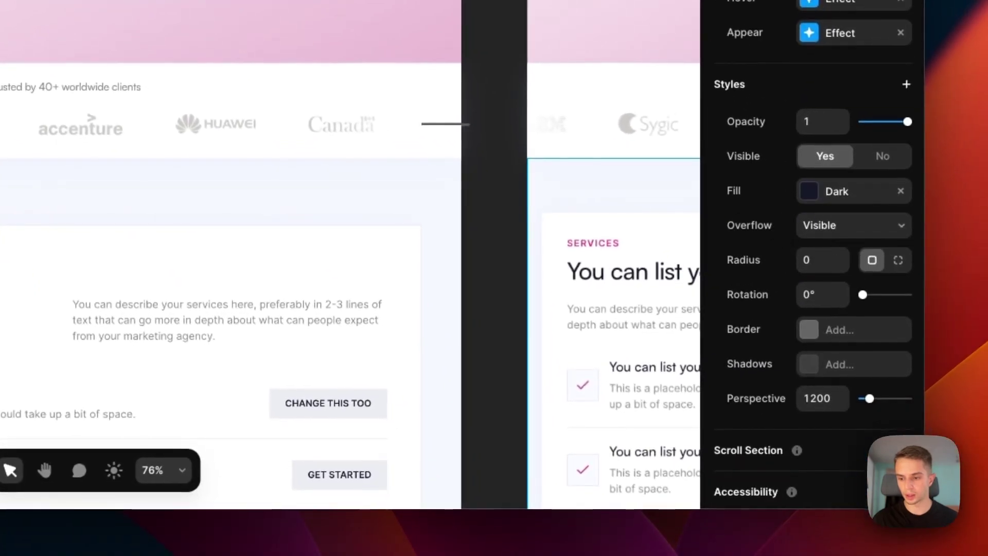
pyautogui.click(809, 192)
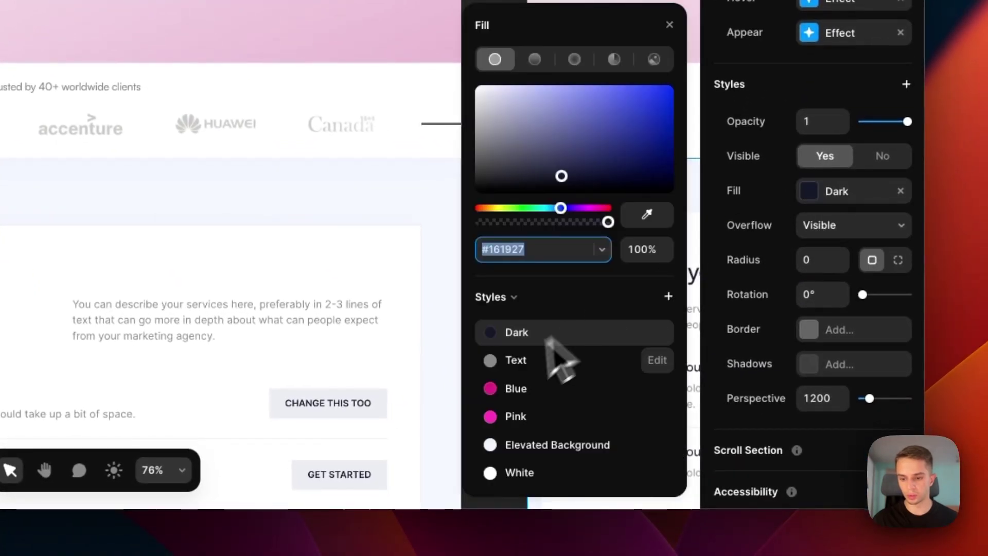
pyautogui.click(545, 388)
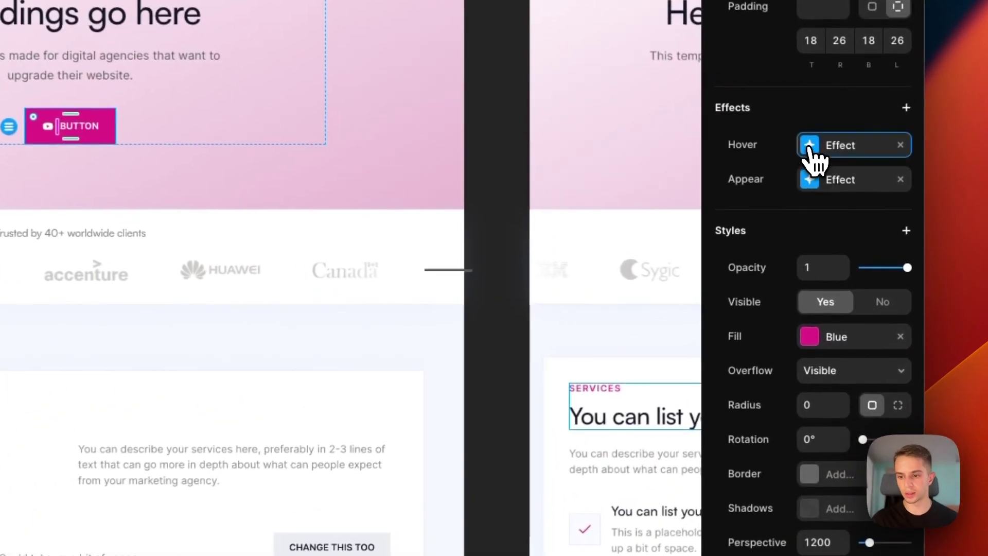
# Step: Set the fill in the hero button's hover effect to the Dark color style and check the page in the preview
pyautogui.click(851, 238)
pyautogui.click(586, 330)
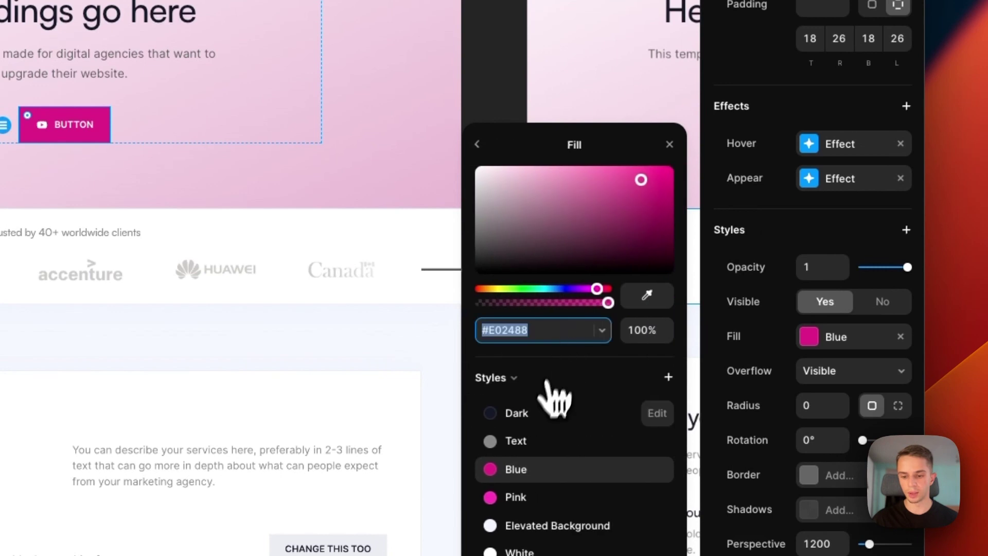
pyautogui.click(540, 411)
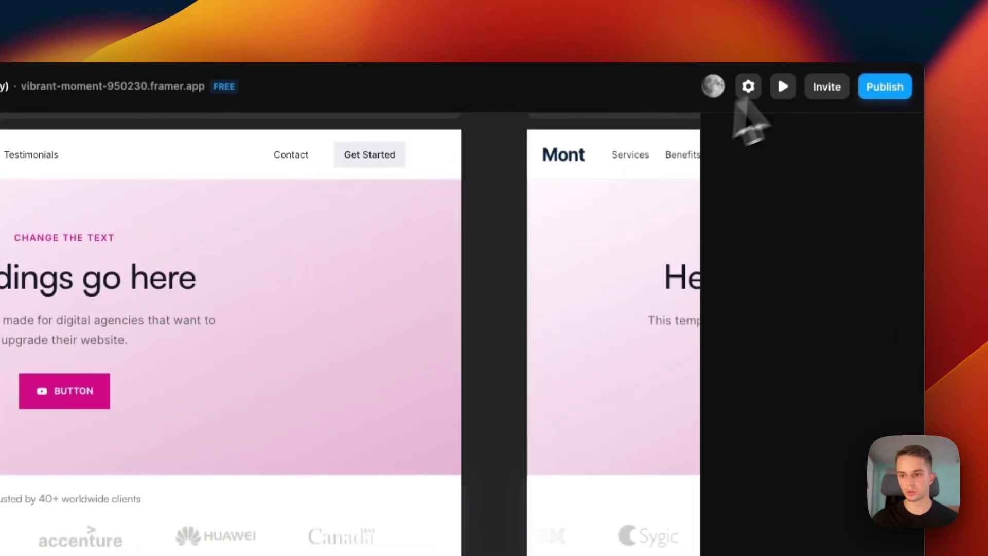
pyautogui.click(809, 89)
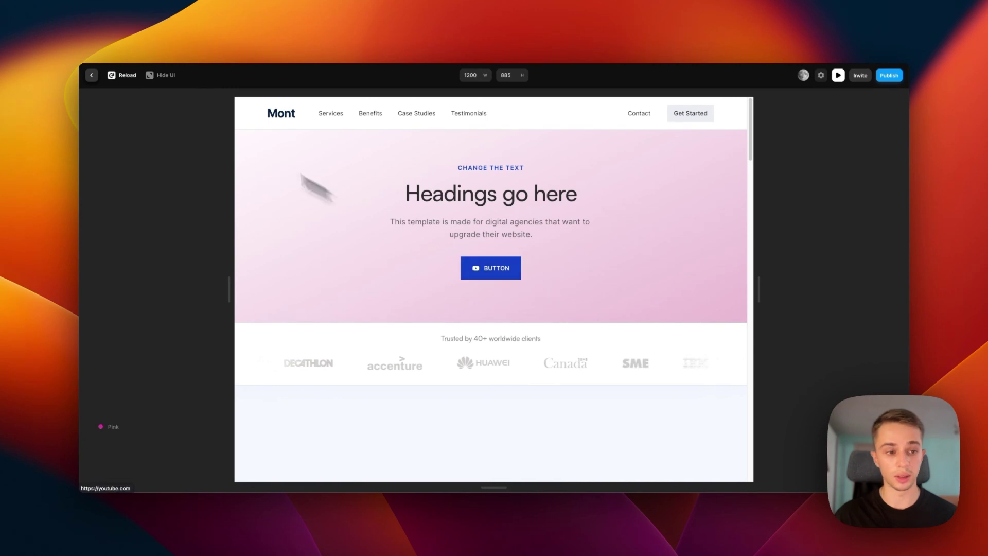
pyautogui.click(92, 76)
# Step: Inspect the fills of the Light Button component's primary and hover variants from the first service row, and return to Home
pyautogui.scroll(-5, 555, 293)
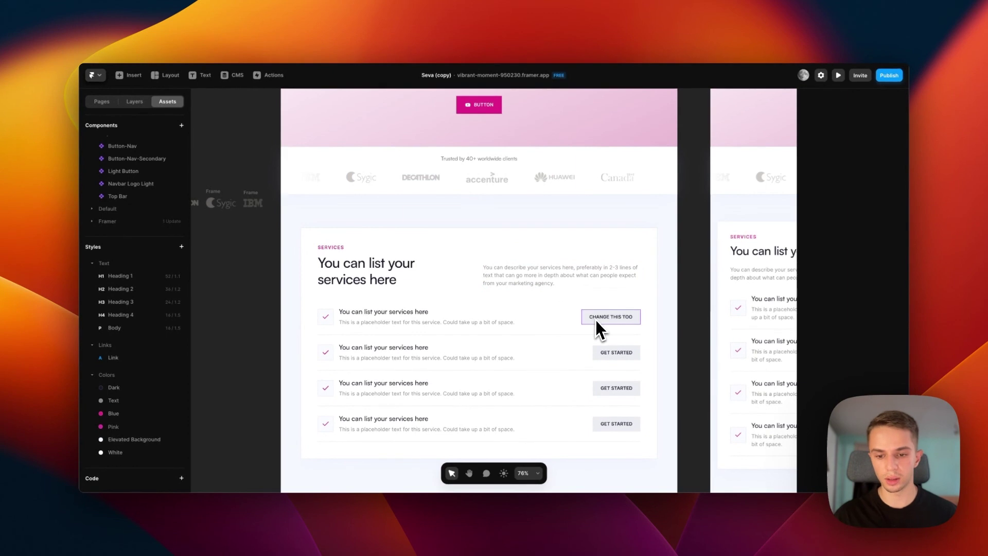
pyautogui.click(595, 320)
pyautogui.scroll(-1, 593, 322)
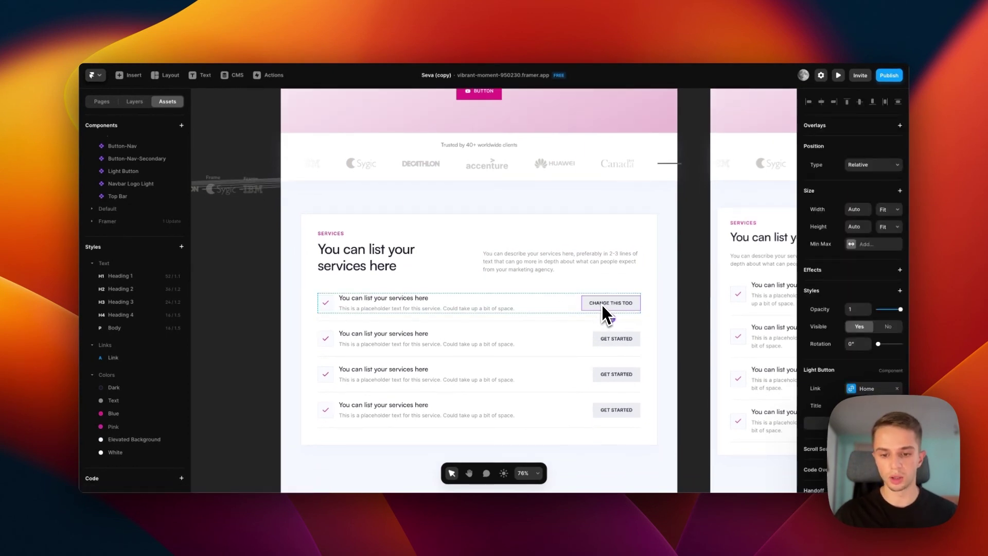
pyautogui.doubleClick(601, 305)
pyautogui.click(495, 292)
pyautogui.scroll(-5, 848, 325)
pyautogui.click(852, 324)
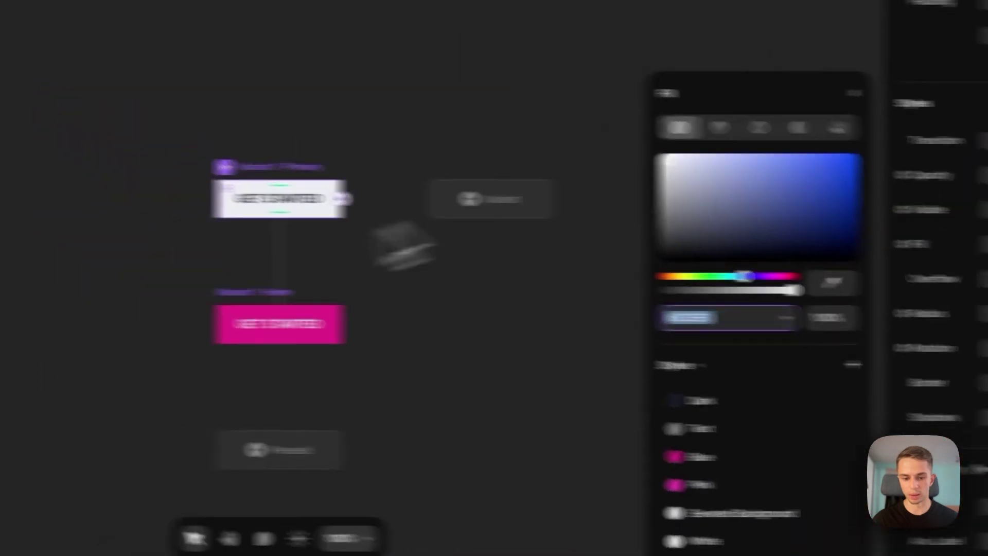
pyautogui.click(77, 267)
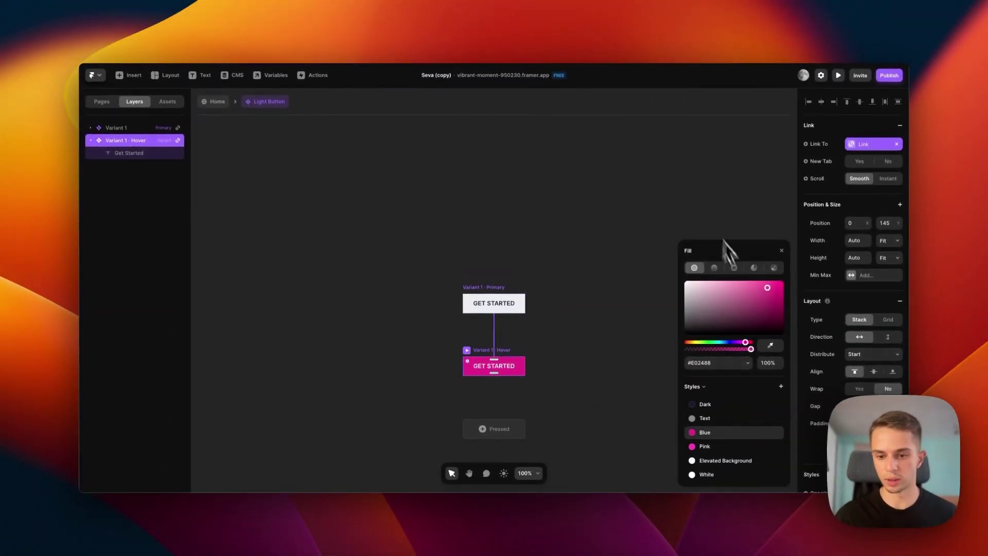
pyautogui.click(695, 193)
pyautogui.click(218, 102)
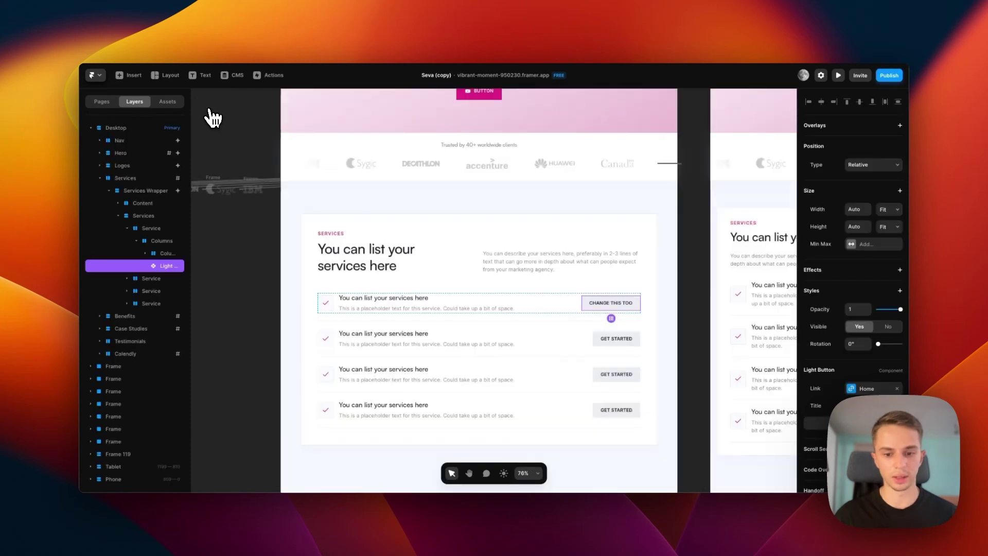
# Step: Locate the Logos Ticker's source frames beside the Desktop page and add the New_Logo file to the canvas near them
pyautogui.scroll(5, 535, 340)
pyautogui.click(519, 327)
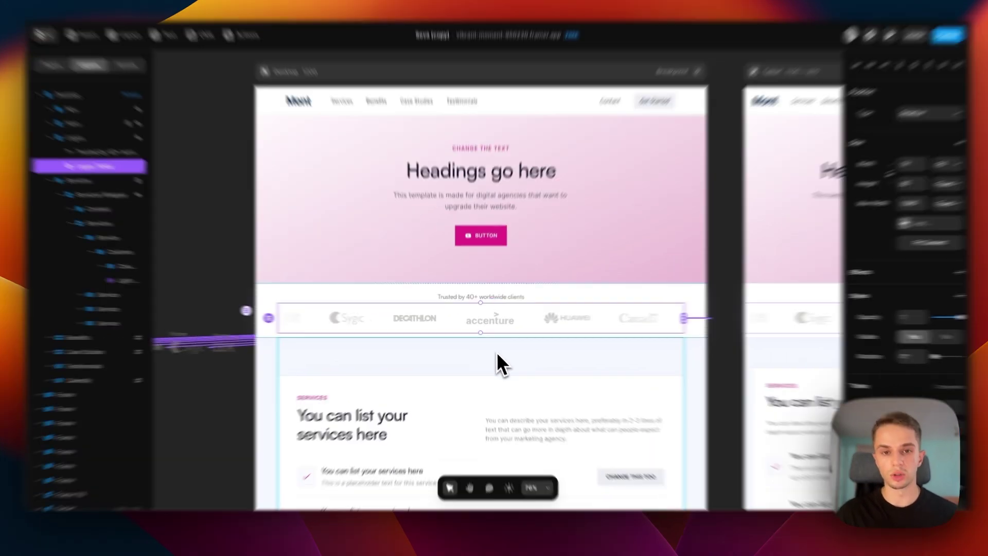
pyautogui.moveTo(491, 353); pyautogui.dragTo(495, 352)
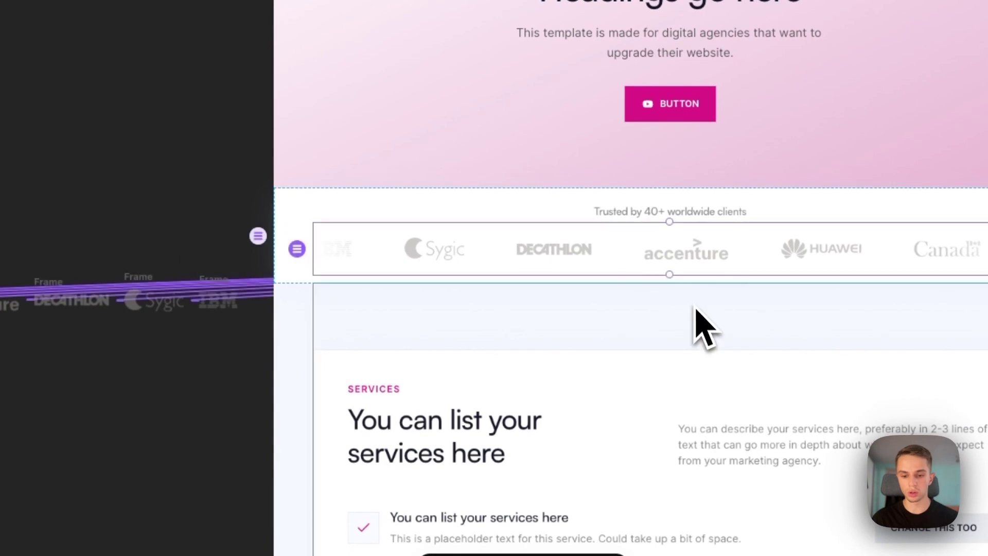
pyautogui.moveTo(171, 183); pyautogui.dragTo(788, 170)
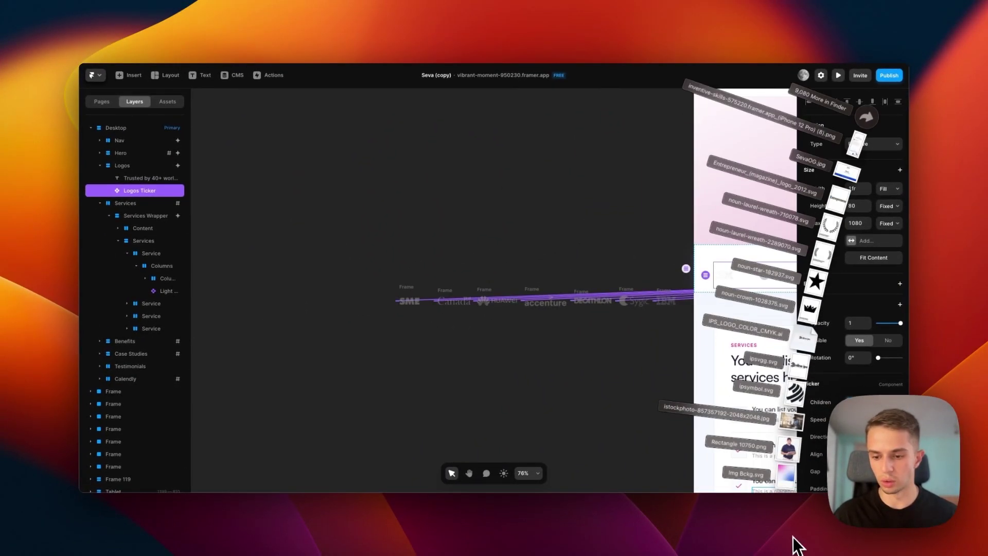
pyautogui.moveTo(790, 548); pyautogui.dragTo(303, 315)
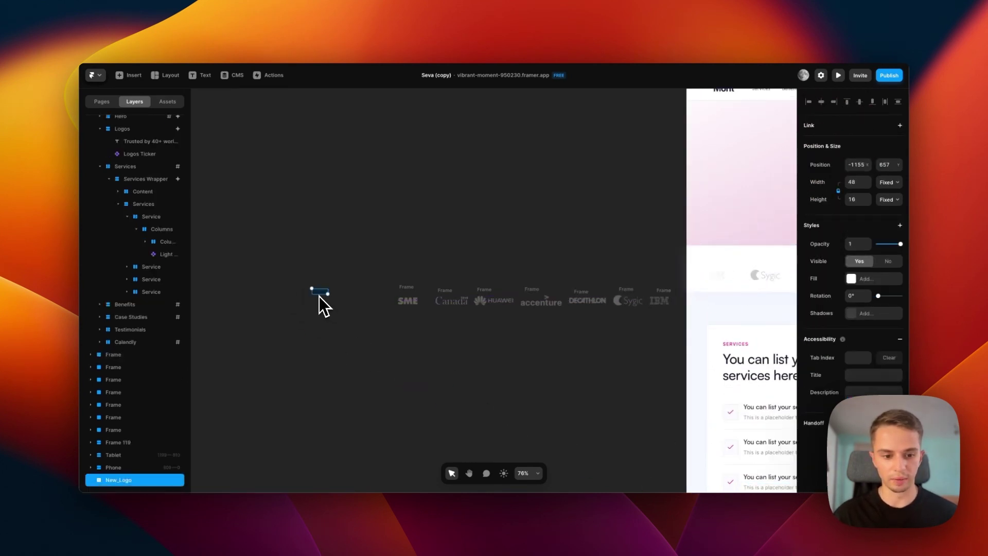
# Step: Enlarge the New_Logo graphic slightly and move it next to the SME logo frame
pyautogui.scroll(5, 318, 296)
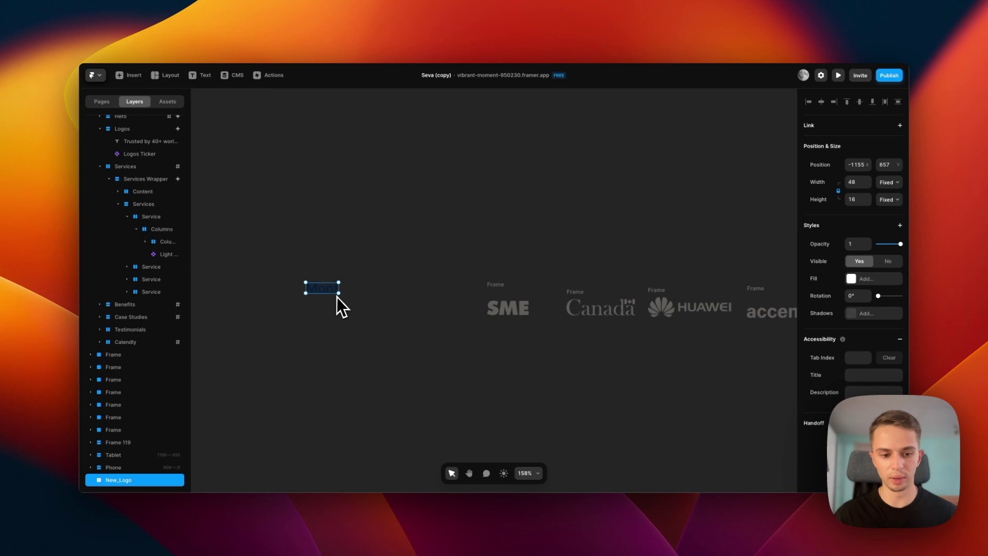
pyautogui.moveTo(339, 292); pyautogui.dragTo(355, 299)
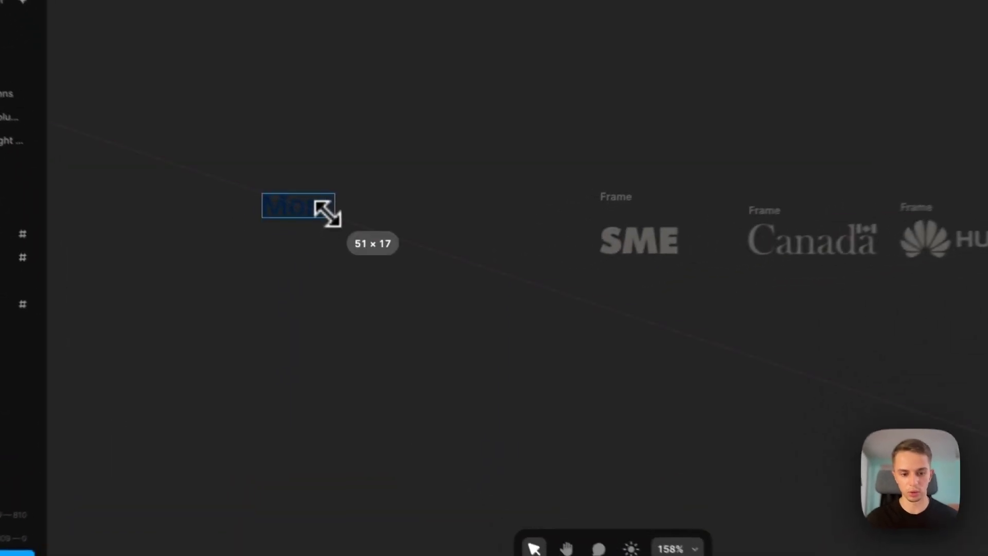
pyautogui.moveTo(351, 213); pyautogui.dragTo(450, 212)
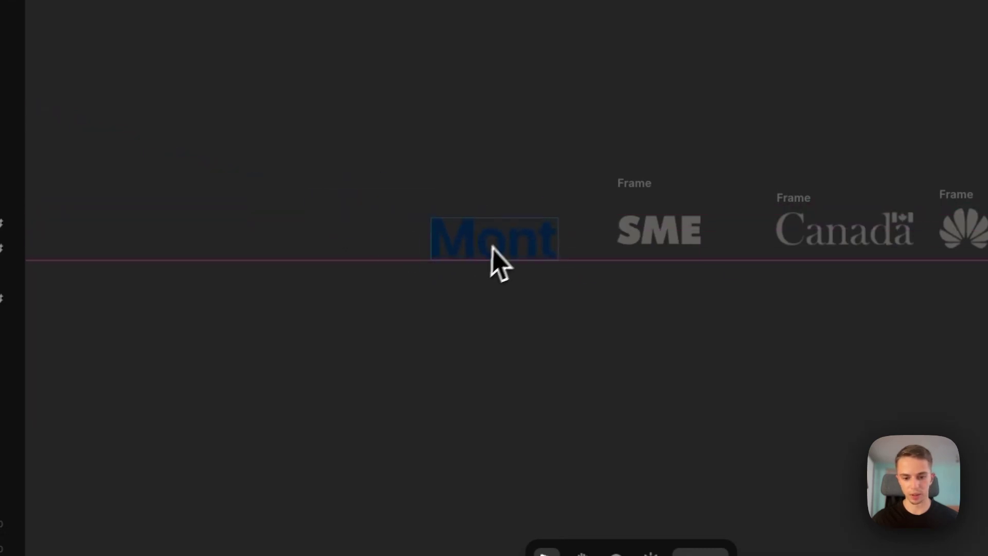
# Step: Adjust the position of the Mont logo beside the SME frame and add the Entrepreneur magazine logo file to the canvas
pyautogui.moveTo(551, 202); pyautogui.dragTo(534, 207)
pyautogui.moveTo(481, 223); pyautogui.dragTo(480, 222)
pyautogui.click(679, 553)
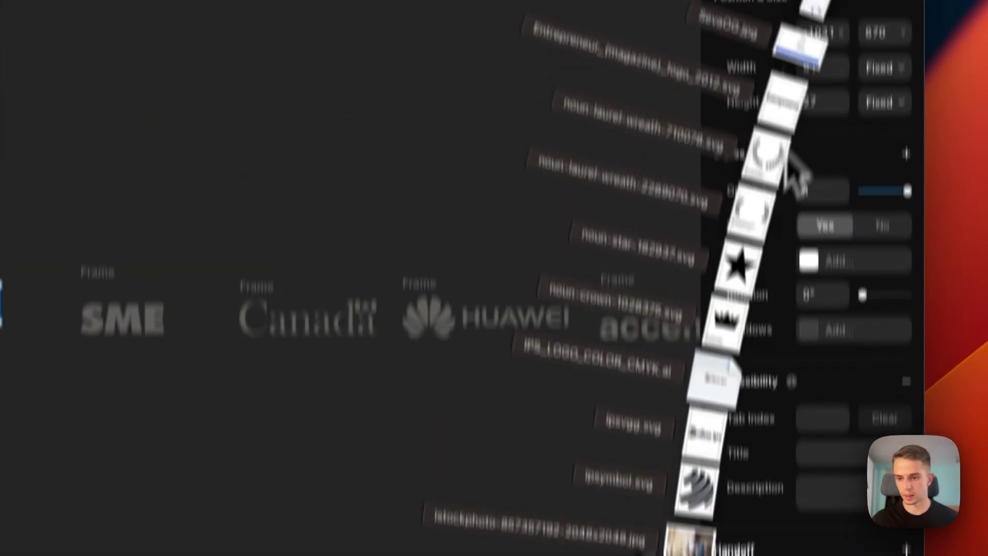
pyautogui.moveTo(784, 100); pyautogui.dragTo(615, 301)
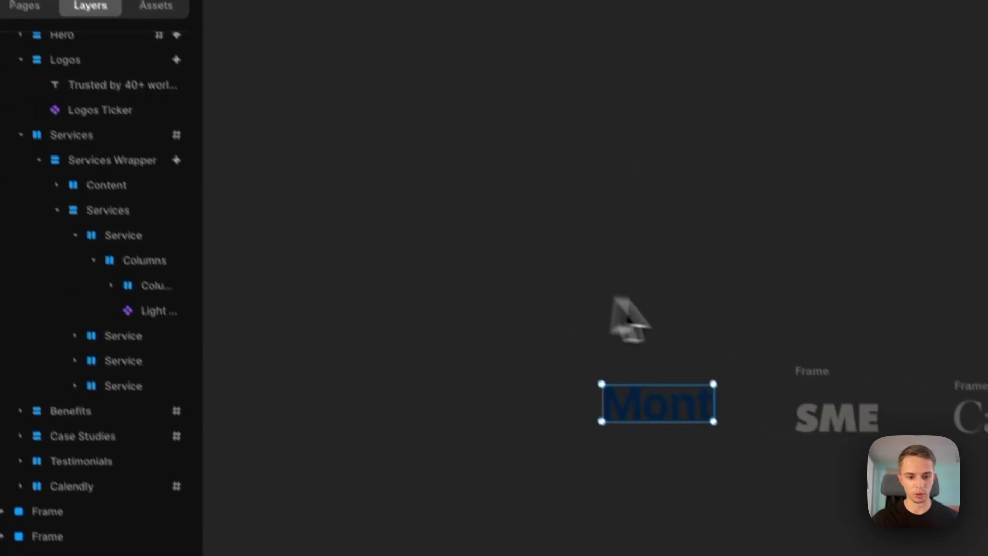
# Step: Scale the Entrepreneur logo proportionally down to about 29 px high and place it beside the Mont logo, in line with the ticker logos
pyautogui.scroll(4, 723, 360)
pyautogui.scroll(-7, 723, 360)
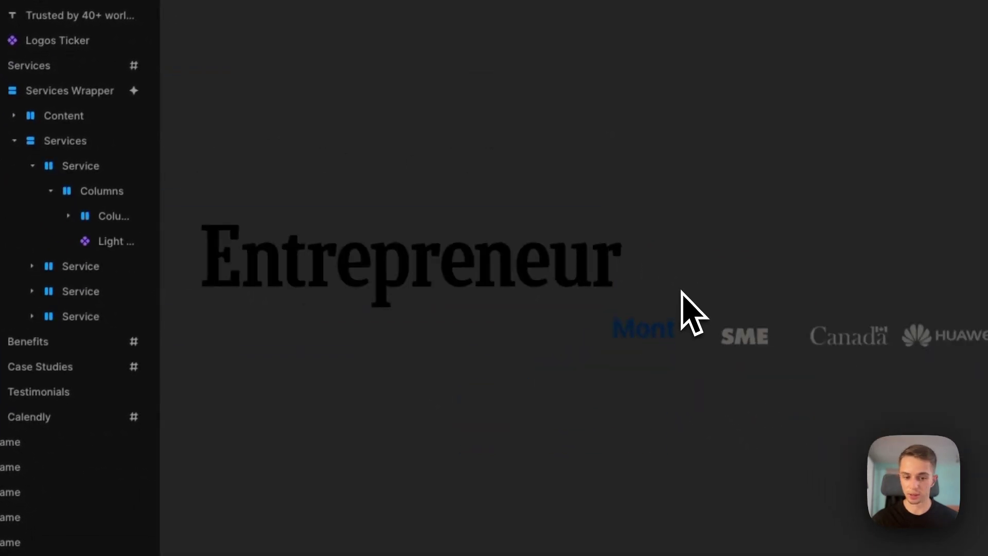
pyautogui.moveTo(630, 232); pyautogui.dragTo(413, 251)
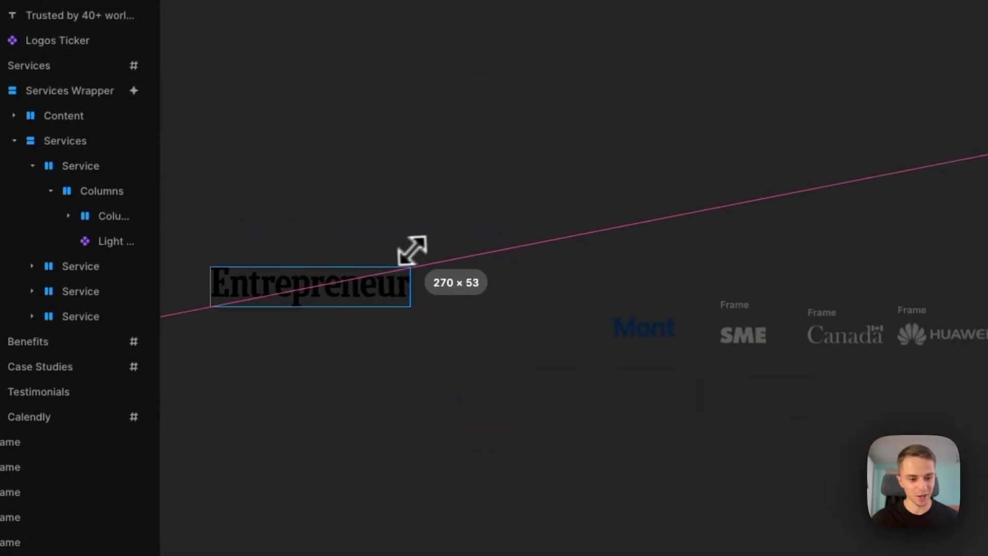
pyautogui.moveTo(310, 309); pyautogui.dragTo(544, 339)
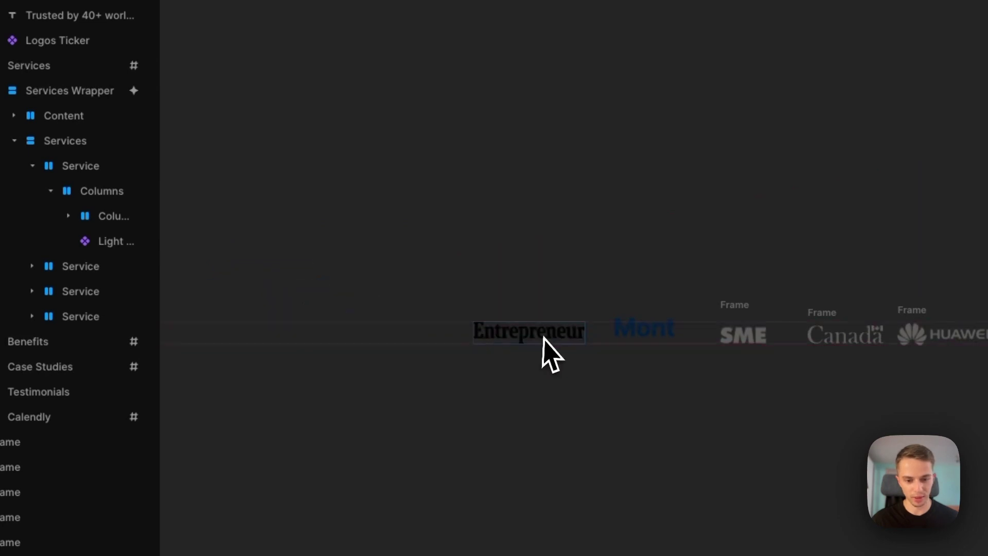
# Step: Inspect the connector between the Desktop page's Logos Ticker and its source logo frames
pyautogui.scroll(-4, 521, 331)
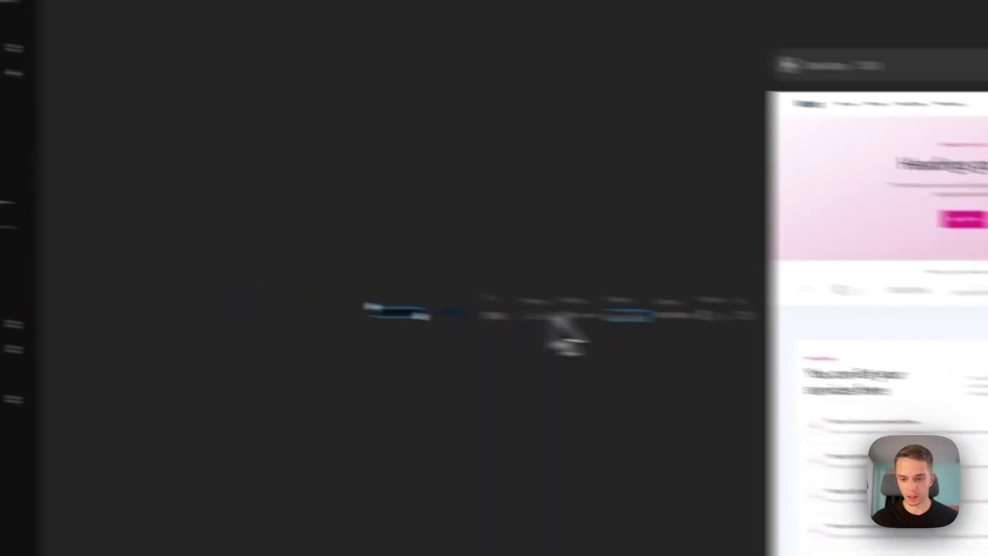
pyautogui.moveTo(757, 327); pyautogui.dragTo(615, 316)
pyautogui.scroll(-1, 615, 316)
pyautogui.scroll(2, 310, 293)
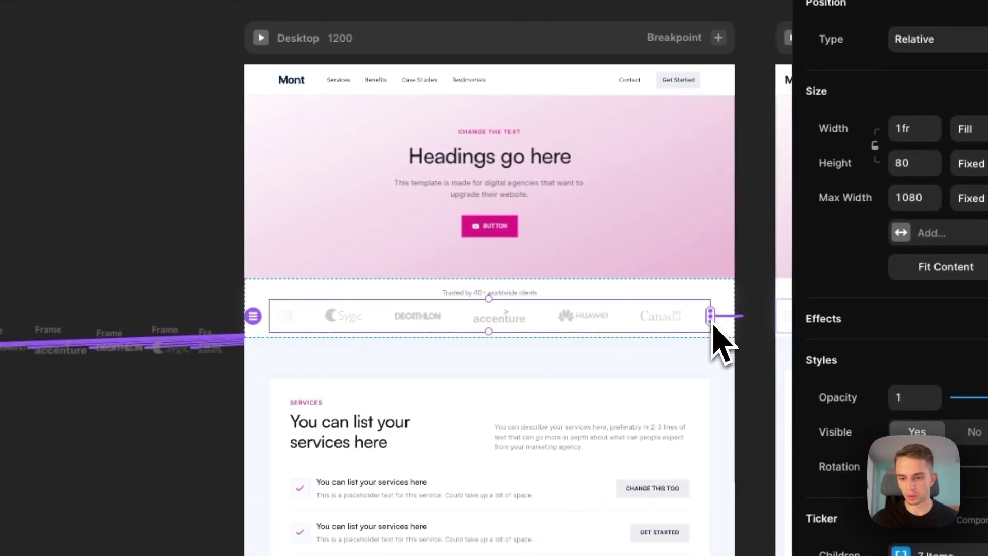
pyautogui.moveTo(711, 323); pyautogui.dragTo(713, 322)
pyautogui.moveTo(621, 298); pyautogui.dragTo(443, 289)
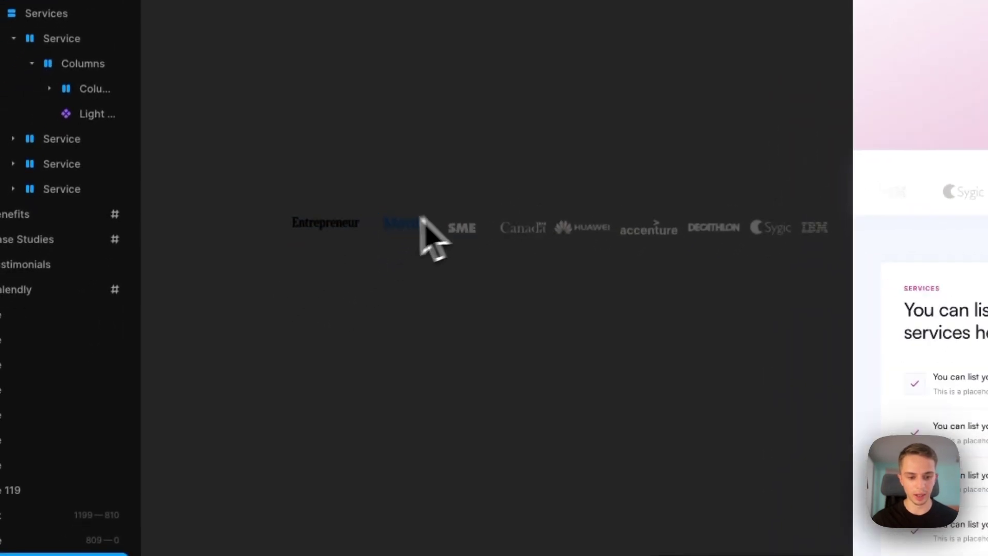
# Step: Wrap the Mont logo in a frame and remove the frame's fill
pyautogui.scroll(3, 391, 227)
pyautogui.click(512, 208)
pyautogui.click(516, 172)
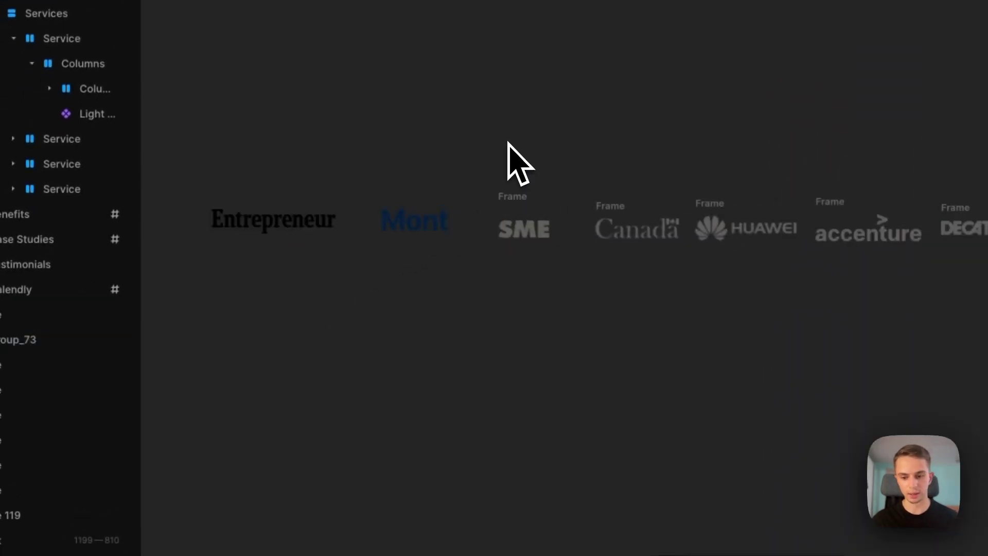
pyautogui.hscroll(-3, 504, 144)
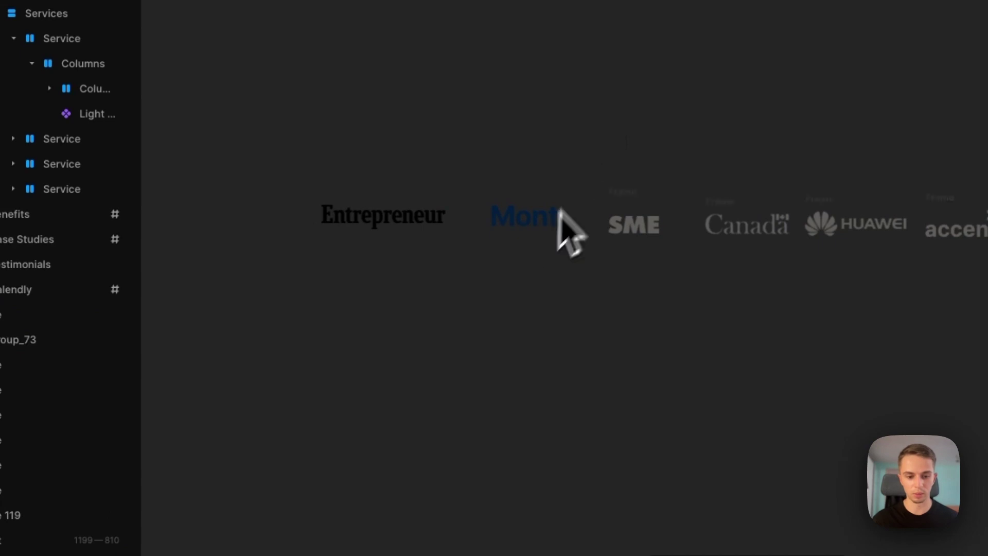
pyautogui.rightClick(539, 234)
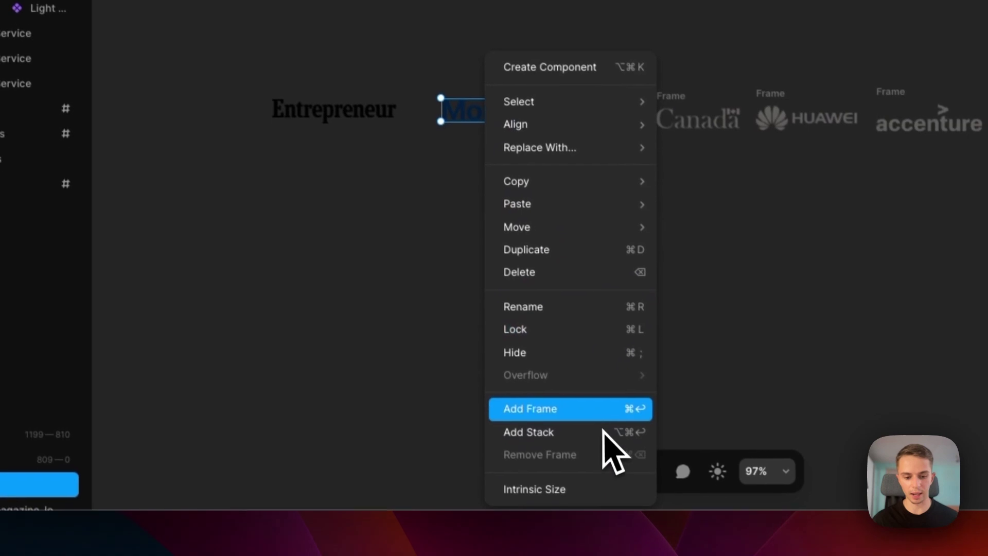
pyautogui.click(600, 410)
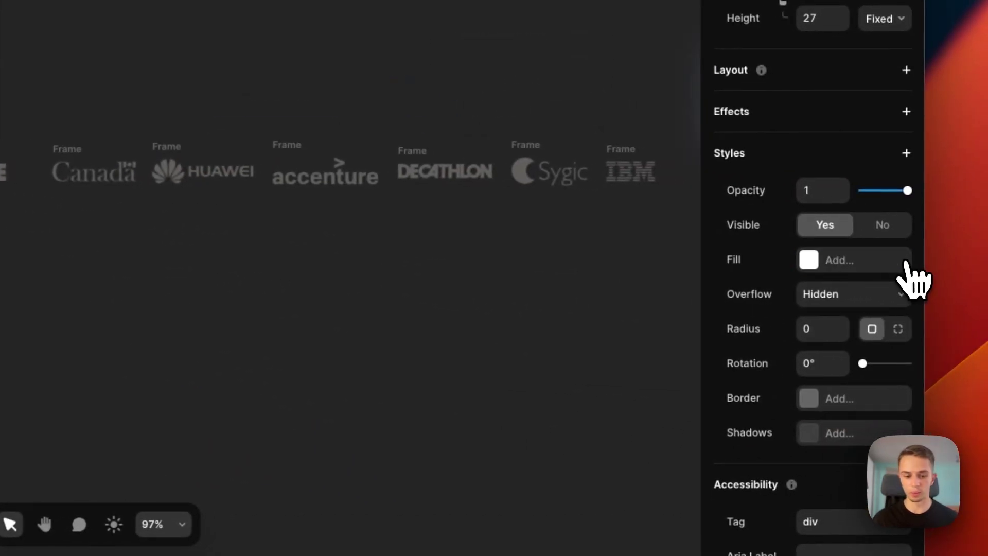
# Step: Wrap the Entrepreneur logo in a frame and remove the frame's white fill
pyautogui.rightClick(388, 146)
pyautogui.moveTo(404, 203)
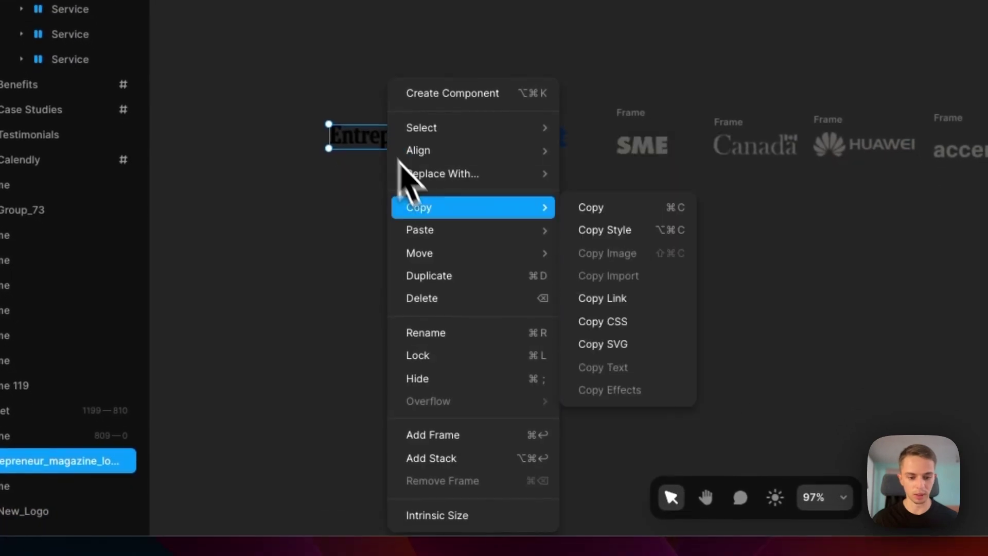
pyautogui.moveTo(488, 237)
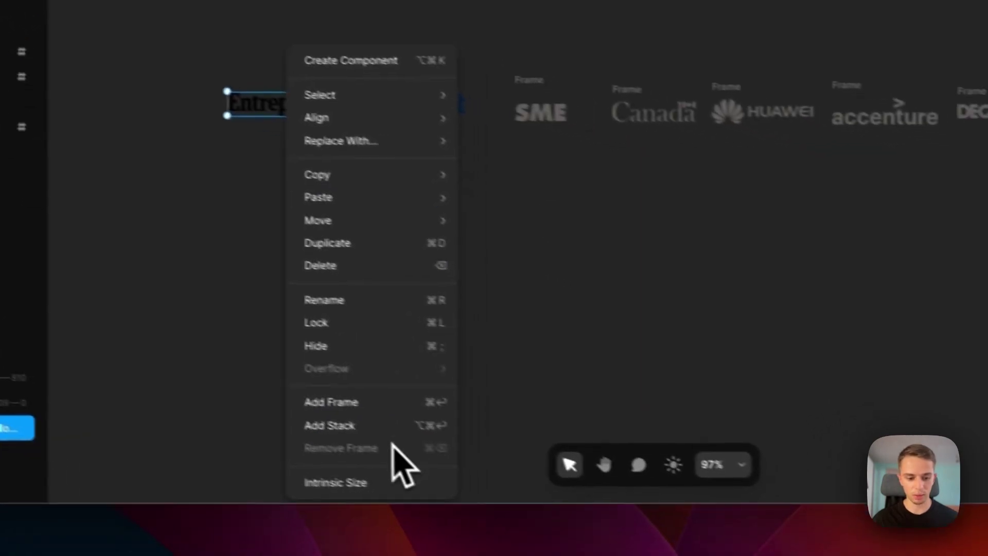
pyautogui.click(494, 435)
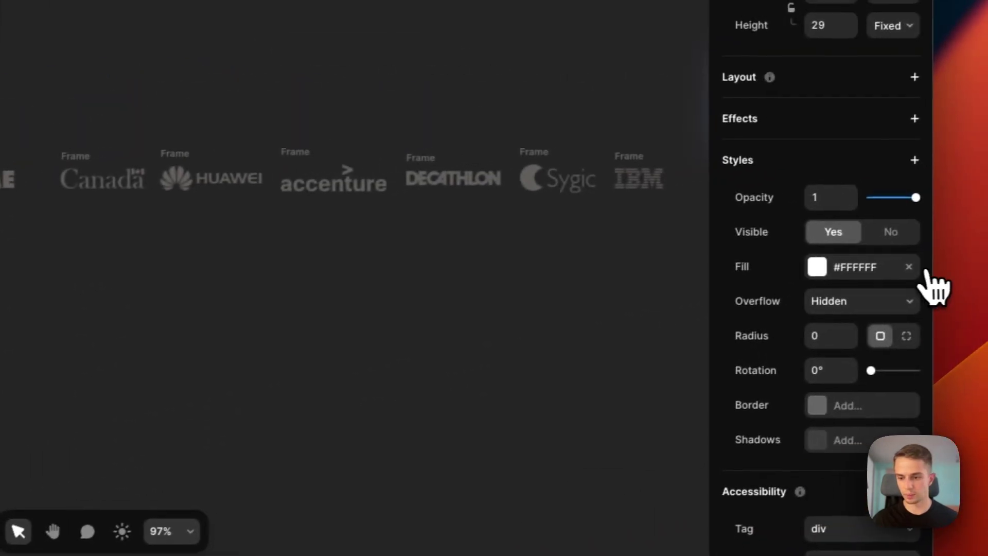
pyautogui.click(910, 268)
# Step: Connect the Desktop page's Logos Ticker to the new logo frames beside the page and check the ticker in the preview
pyautogui.scroll(2, 354, 143)
pyautogui.scroll(-6, 259, 278)
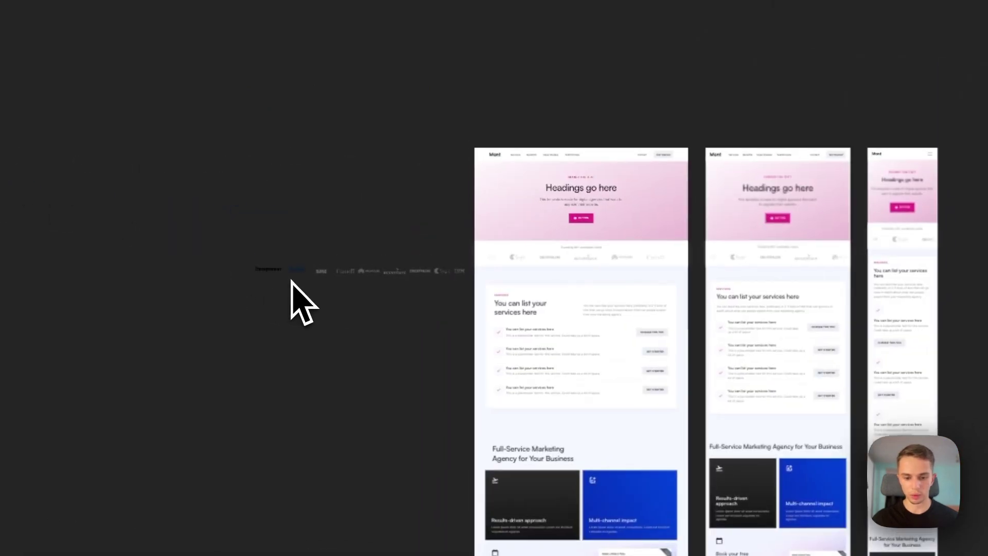
pyautogui.click(739, 248)
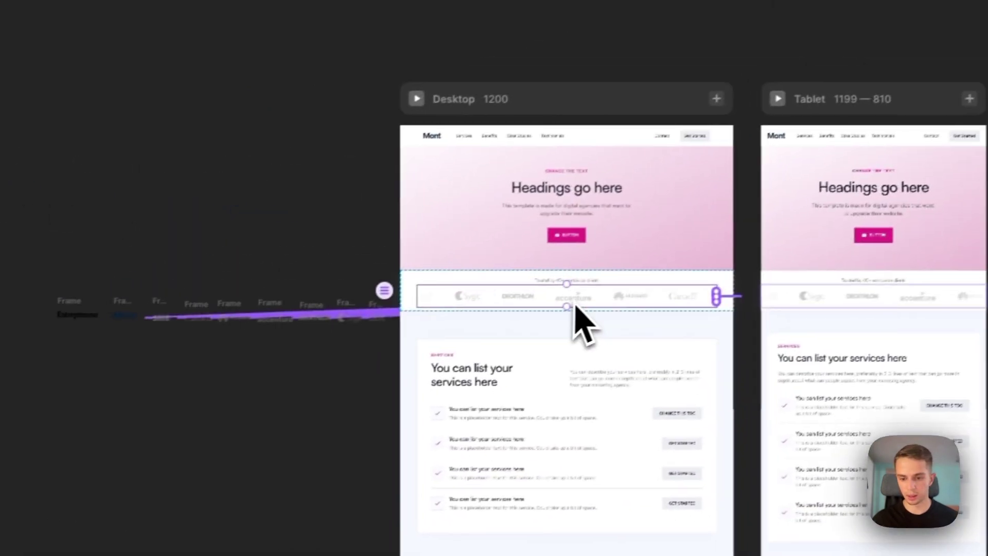
pyautogui.moveTo(884, 243); pyautogui.dragTo(882, 247)
pyautogui.moveTo(272, 287); pyautogui.dragTo(212, 317)
pyautogui.moveTo(710, 301); pyautogui.dragTo(69, 312)
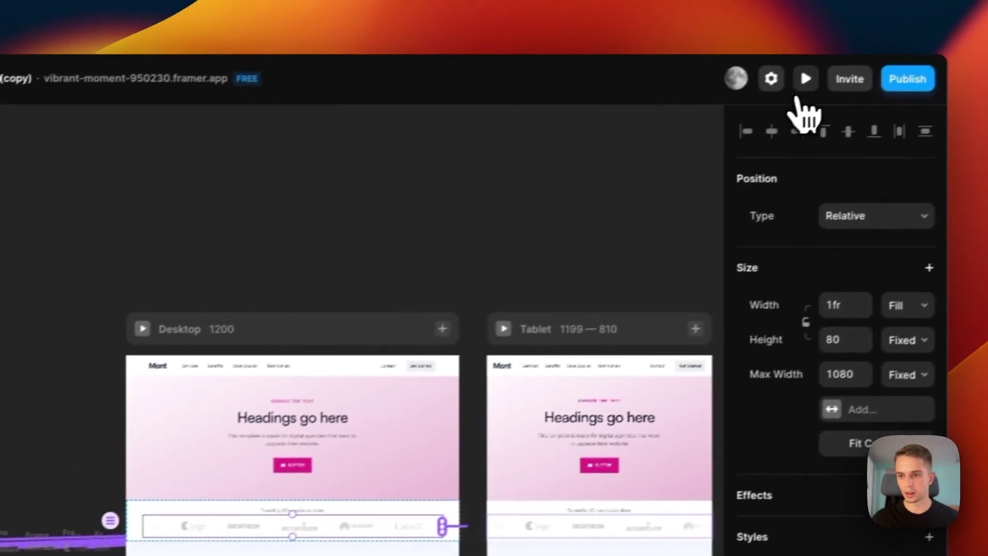
pyautogui.click(807, 80)
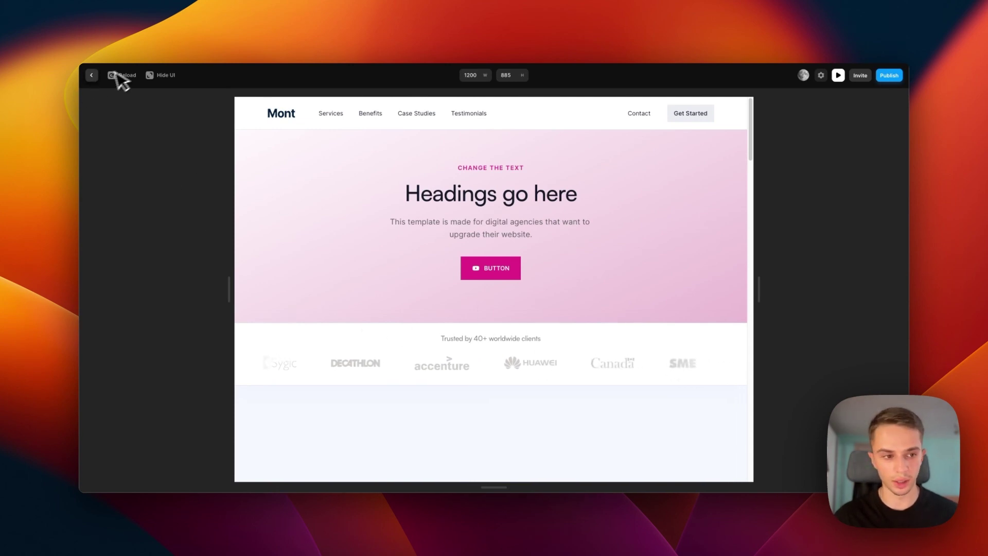
pyautogui.click(91, 75)
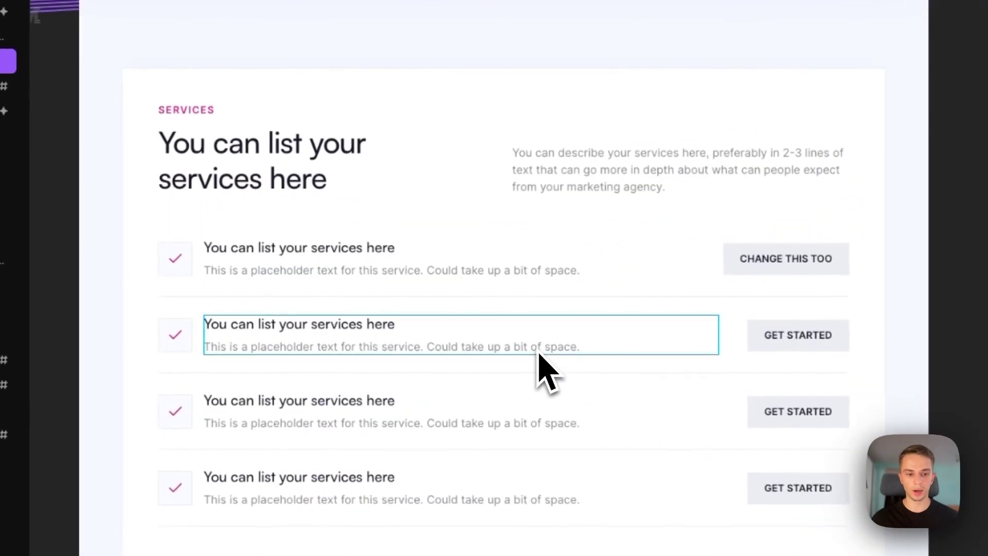
# Step: Inspect the layers of the individual service rows in the Services section and select the last Service row
pyautogui.moveTo(514, 333); pyautogui.dragTo(547, 216)
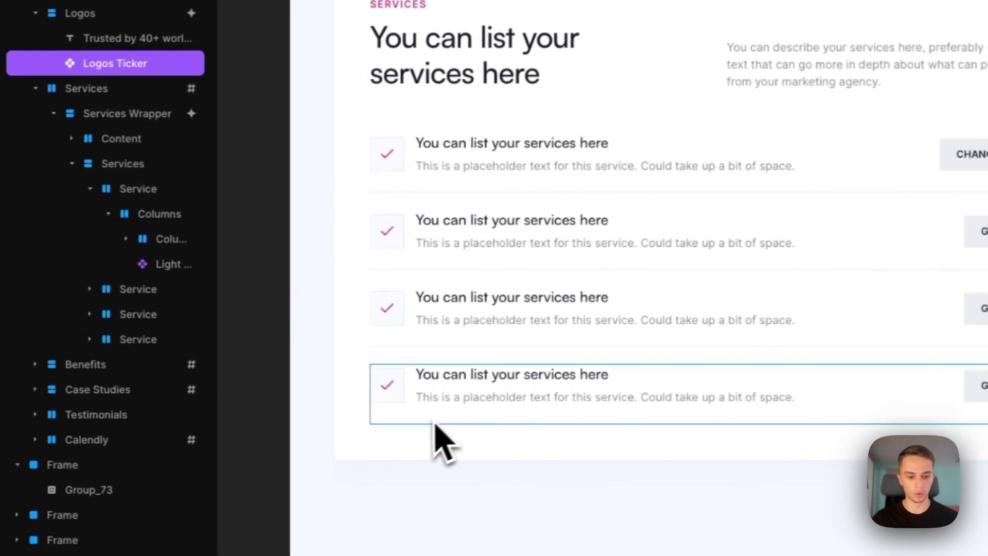
pyautogui.click(502, 147)
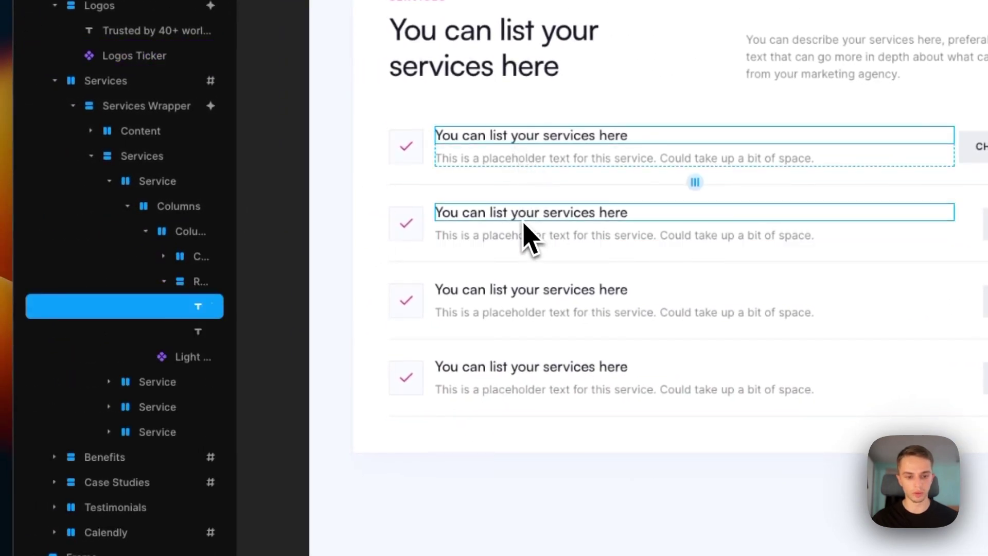
pyautogui.click(524, 223)
pyautogui.click(530, 238)
pyautogui.click(538, 290)
pyautogui.click(539, 311)
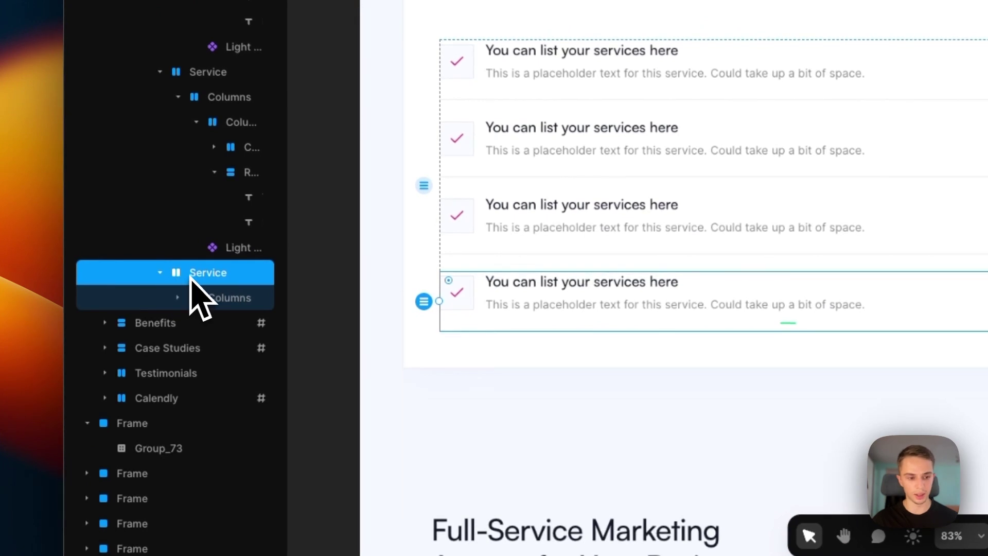
# Step: Try hiding and duplicating the last Service row, making it visible again and undoing the duplication
pyautogui.scroll(-4, 819, 317)
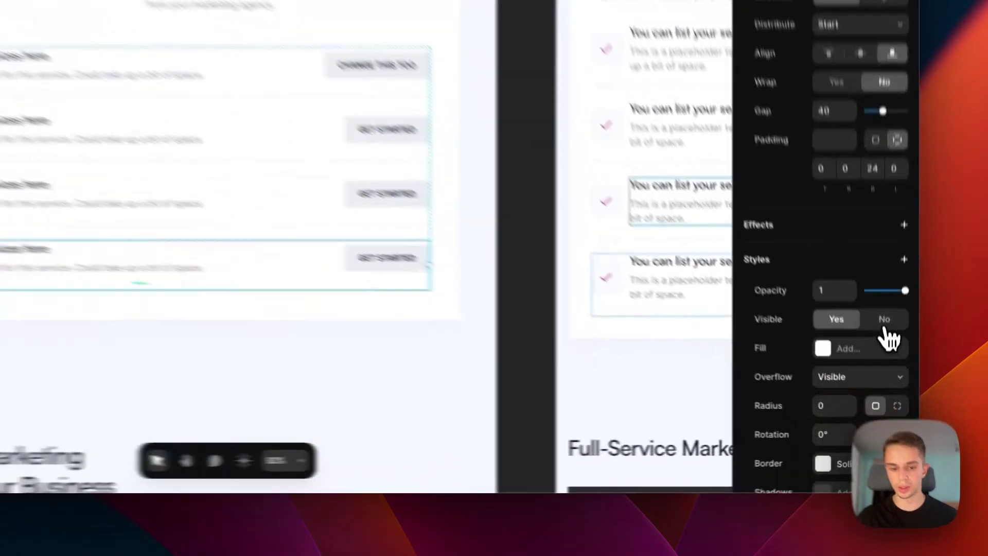
pyautogui.click(888, 388)
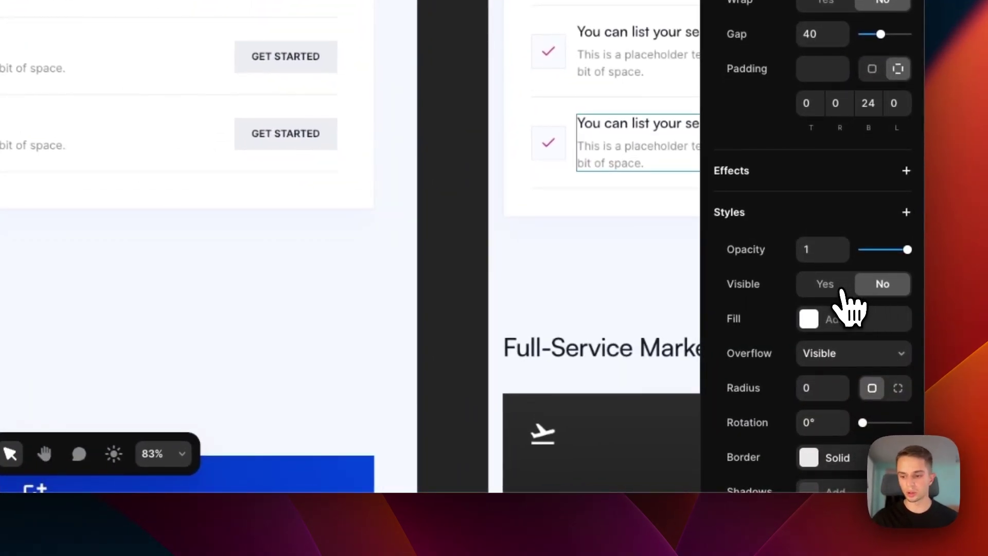
pyautogui.click(826, 285)
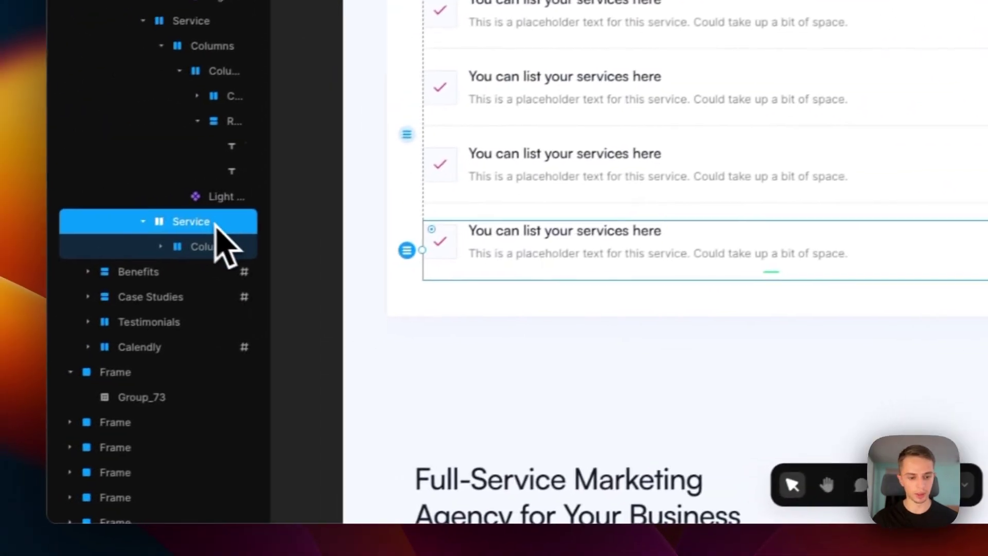
pyautogui.press('super+d')
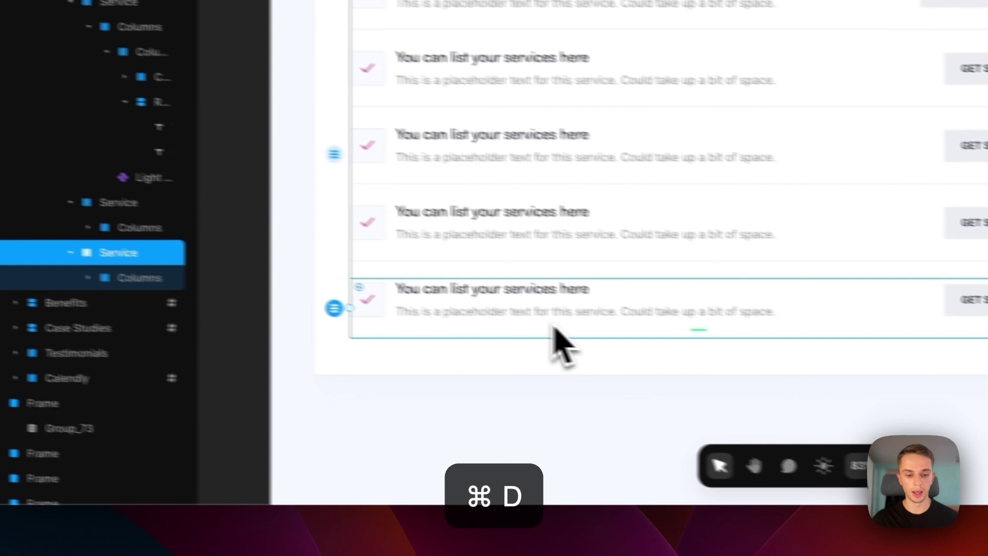
pyautogui.press('super+z')
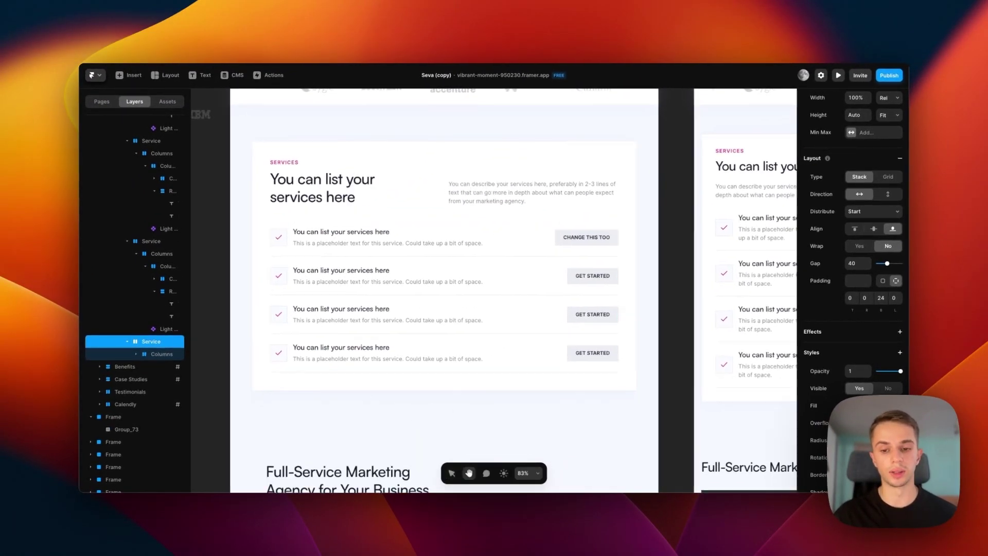
# Step: Open the description text of the "Book your free consultation now" card in the Benefits section for editing and exit it
pyautogui.hscroll(-2, 684, 370)
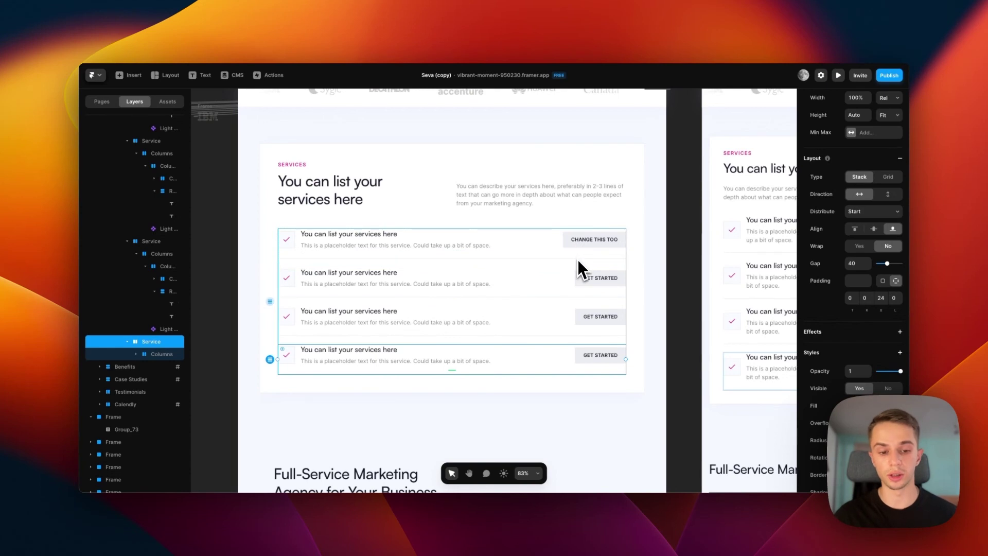
pyautogui.scroll(-5, 577, 259)
pyautogui.scroll(-3, 584, 196)
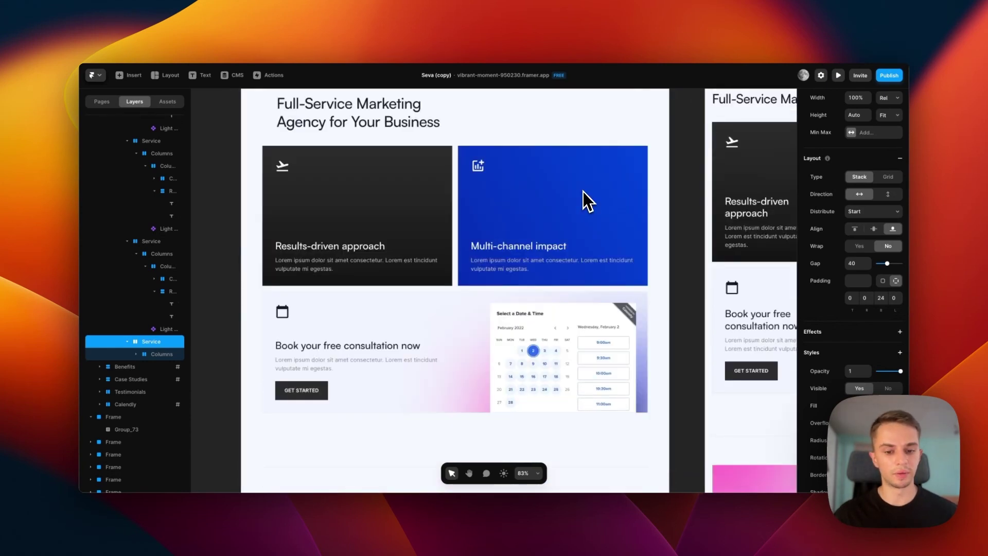
pyautogui.scroll(1, 582, 193)
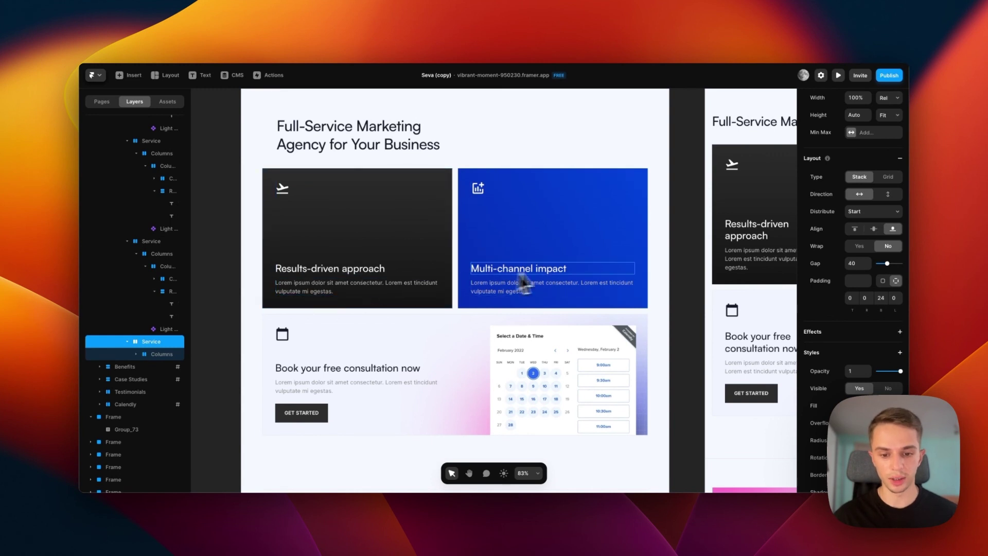
pyautogui.click(330, 391)
pyautogui.doubleClick(327, 385)
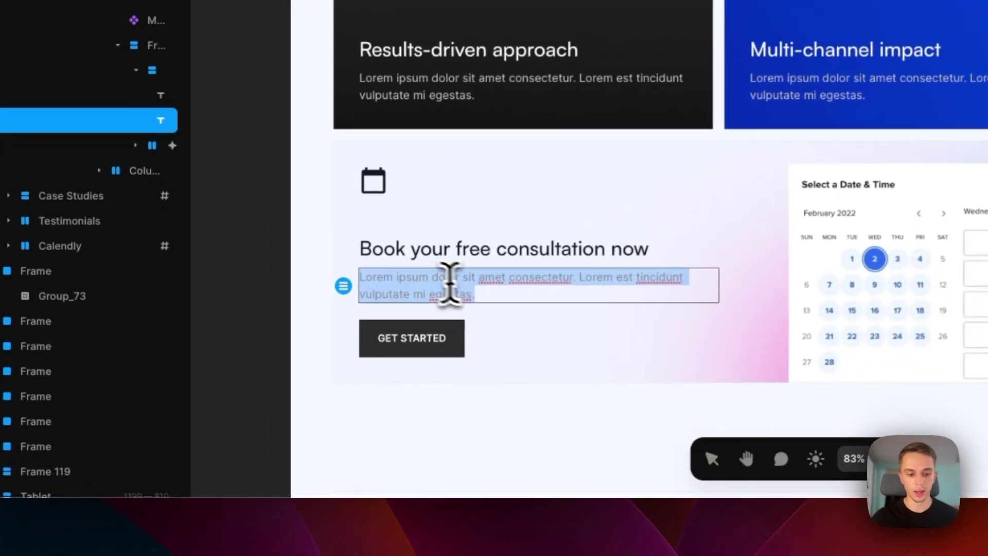
pyautogui.press('Escape')
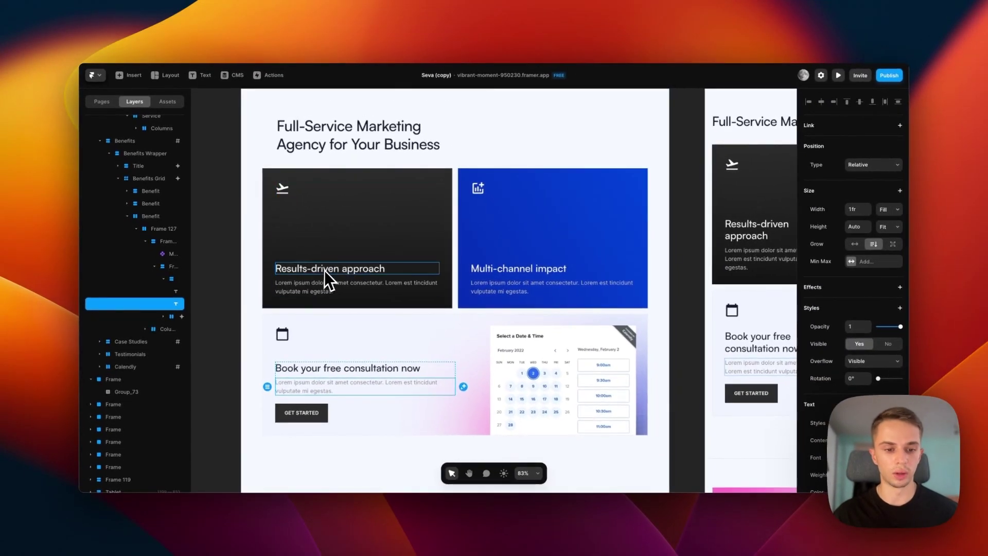
# Step: Set the Material icon of the "Results-driven approach" card to instagram by name, and switch its icon selection to List
pyautogui.click(286, 193)
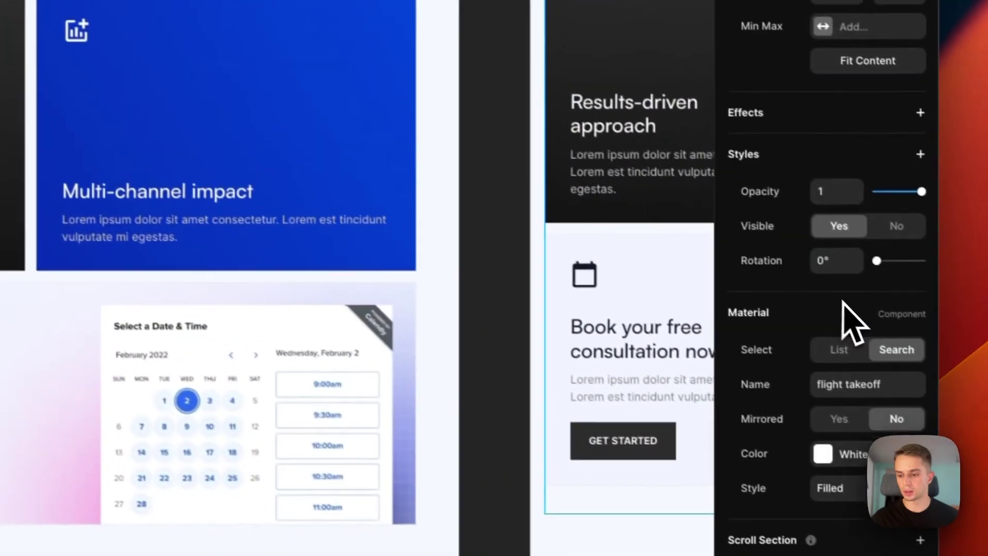
pyautogui.click(850, 385)
pyautogui.press('super+a')
pyautogui.write('instagram')
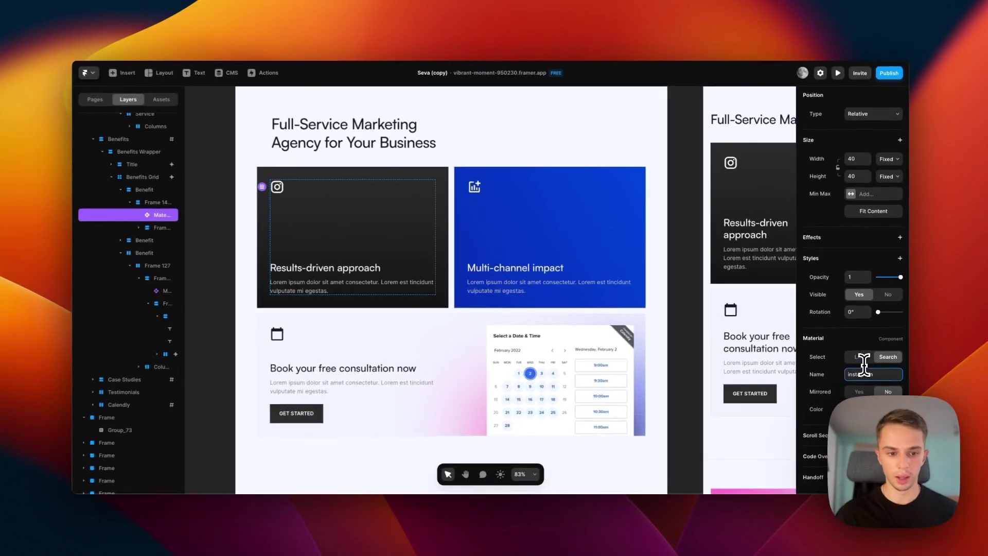
pyautogui.click(859, 357)
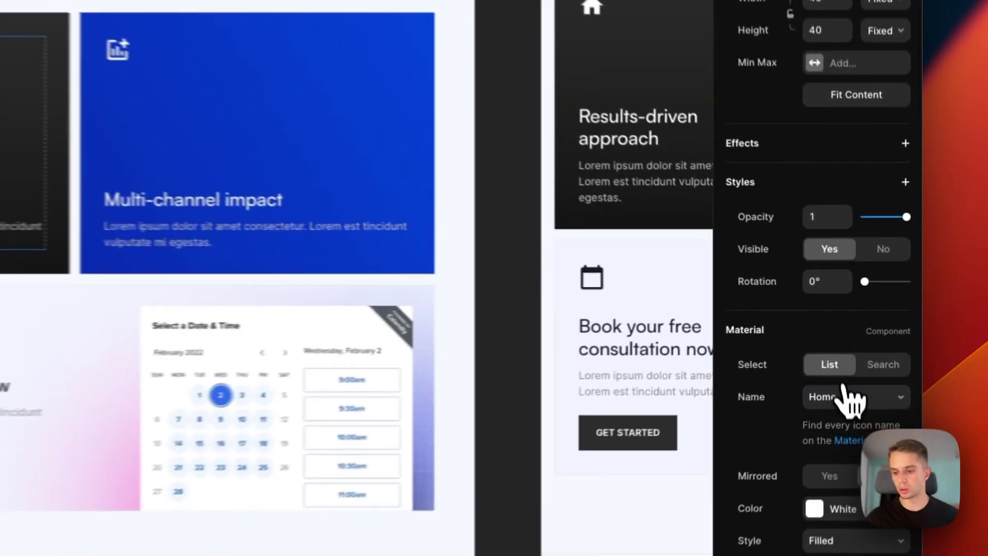
# Step: Choose Headset from the icon list for the "Results-driven approach" card's Material icon
pyautogui.click(844, 407)
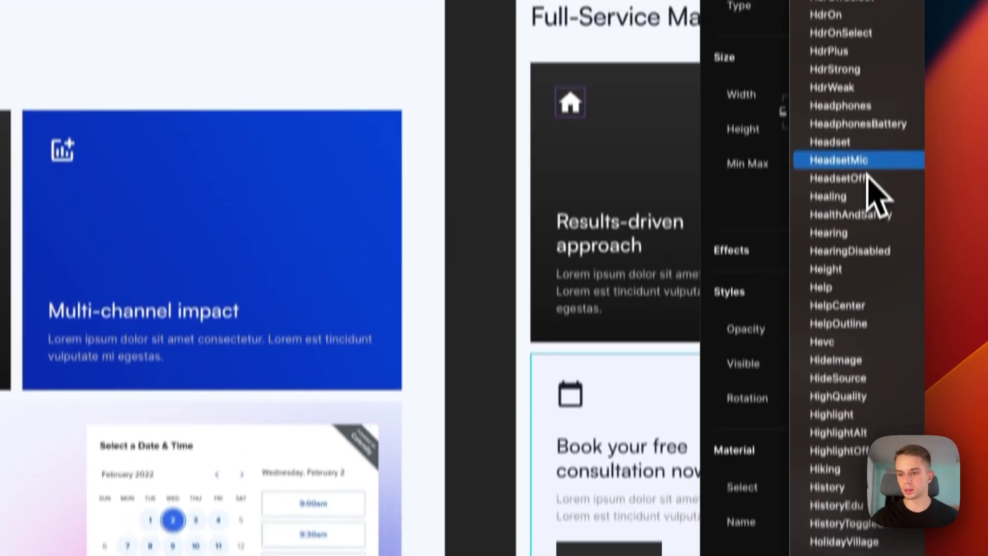
pyautogui.click(868, 145)
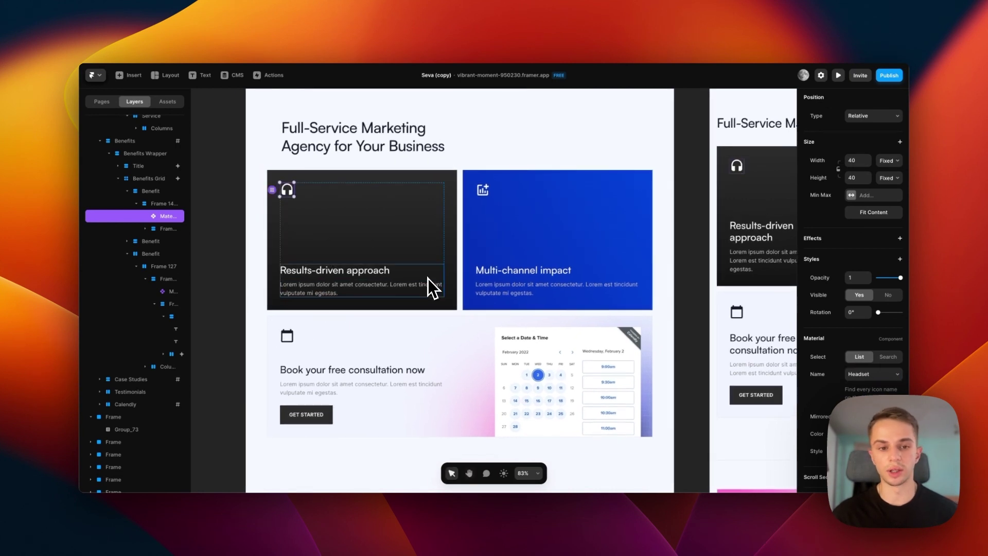
# Step: Open the image fill settings of the dashboard screenshot in the first case study and close them
pyautogui.scroll(-10, 515, 303)
pyautogui.press('v')
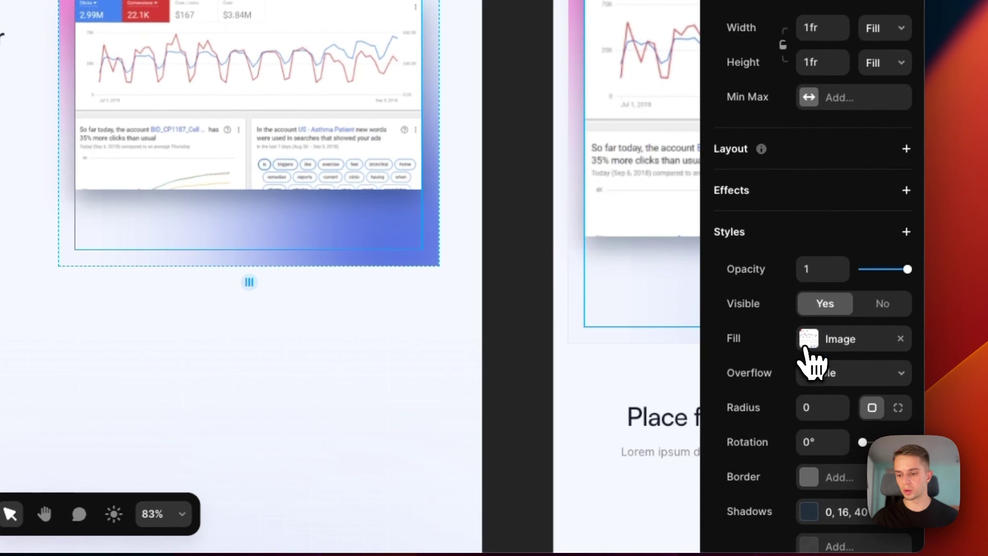
pyautogui.click(946, 394)
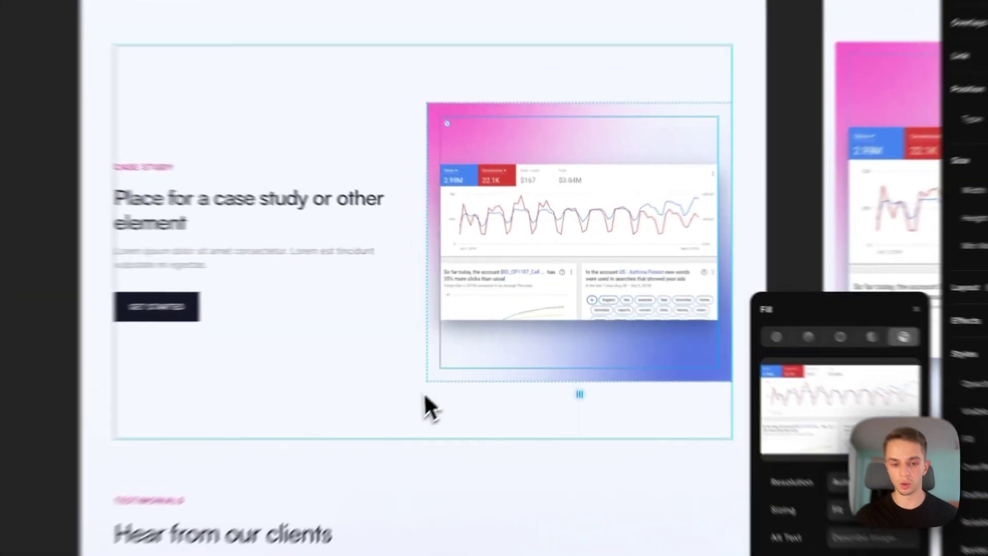
pyautogui.click(425, 396)
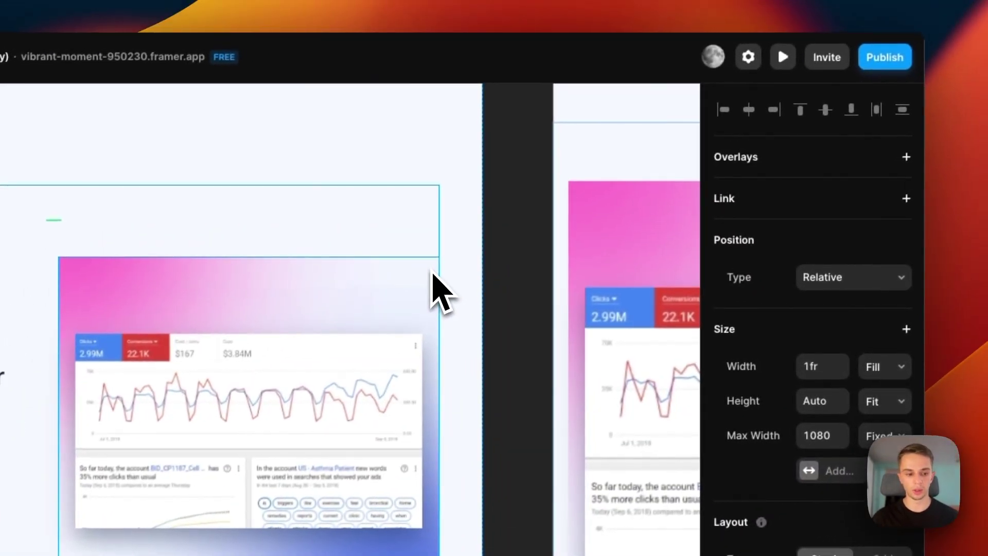
# Step: Replace the background image fill of the first case study's Image frame with the solid Blue colour style
pyautogui.click(433, 275)
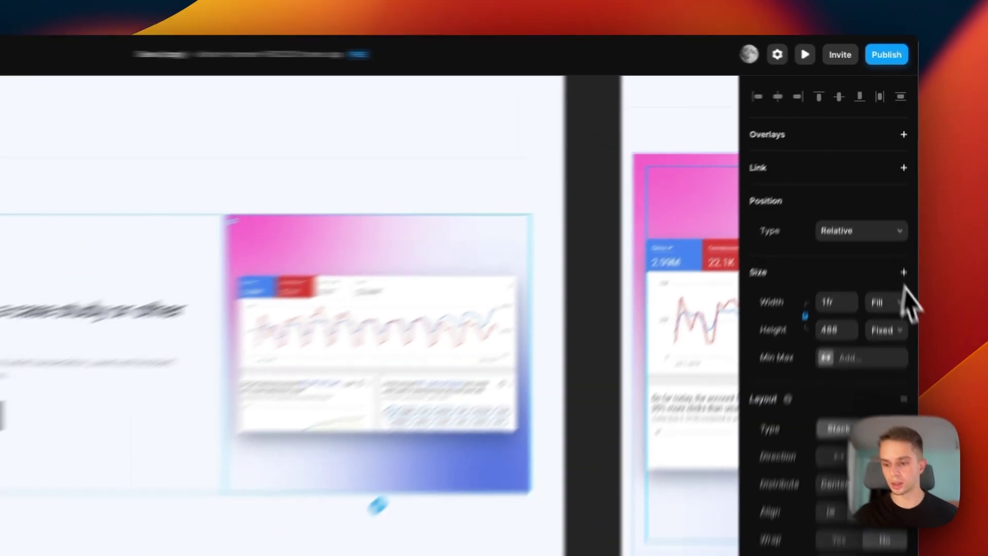
pyautogui.scroll(-4, 904, 348)
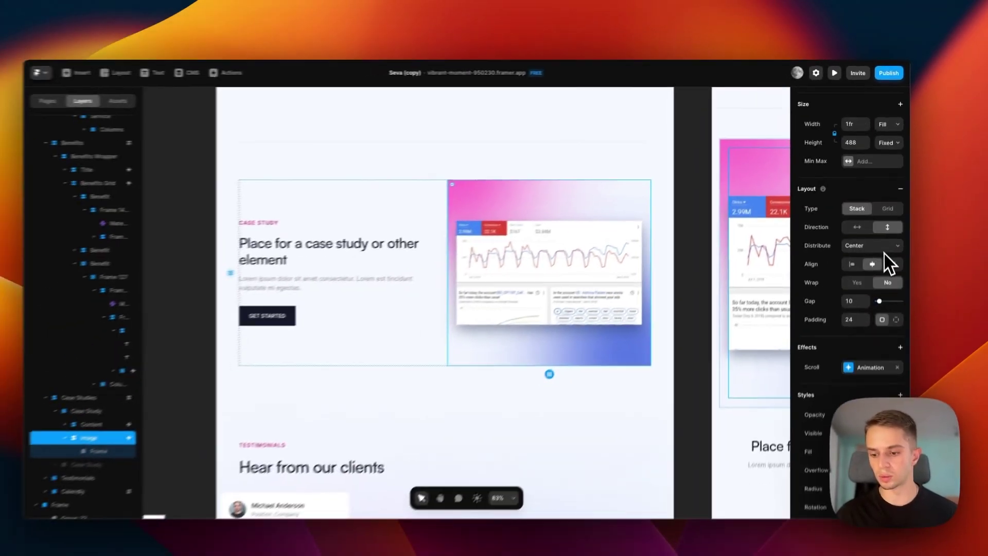
pyautogui.scroll(-2, 855, 296)
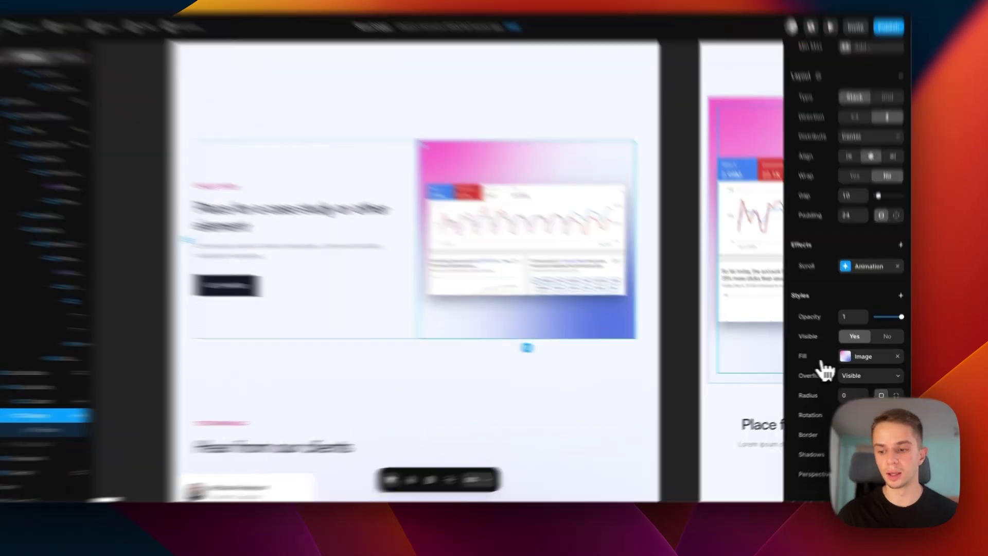
pyautogui.click(857, 364)
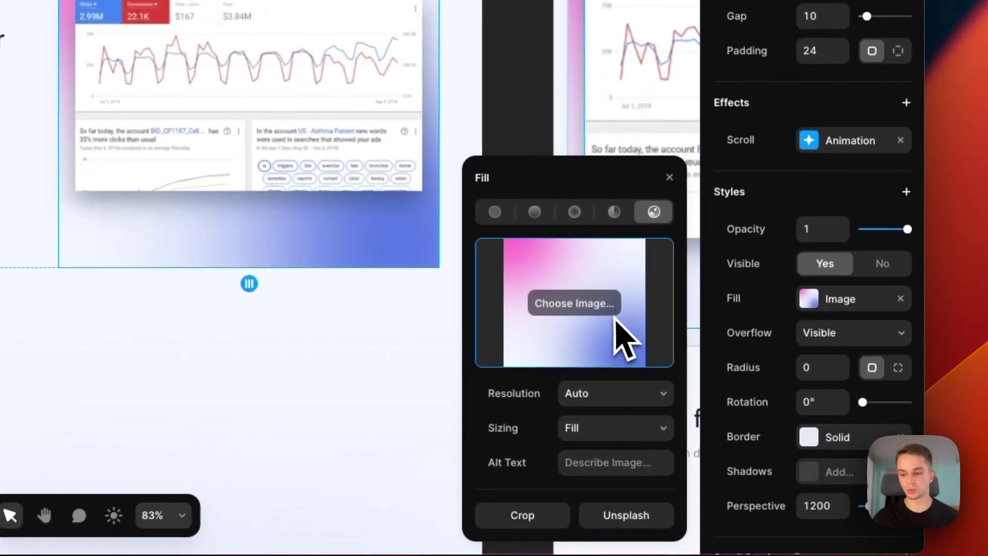
pyautogui.click(901, 299)
pyautogui.click(809, 301)
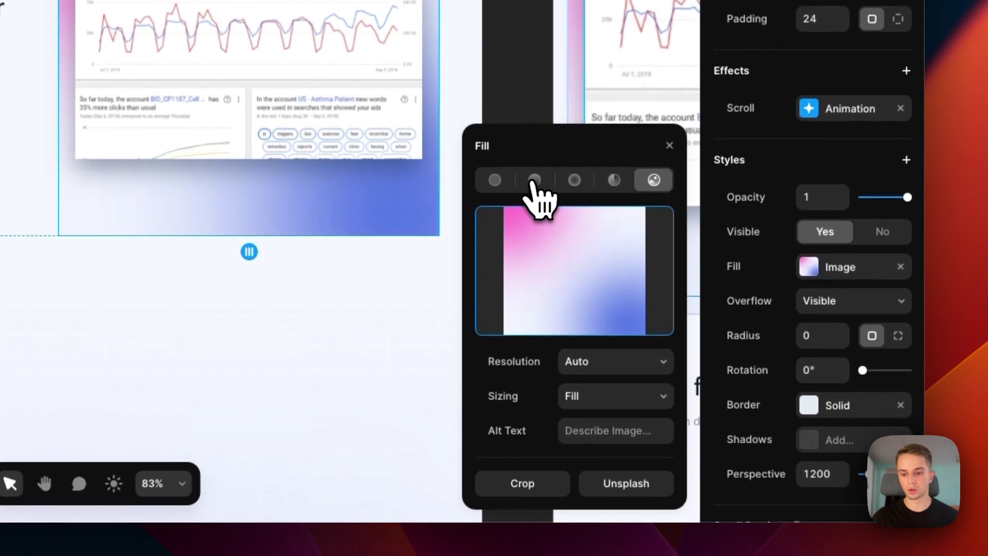
pyautogui.click(494, 211)
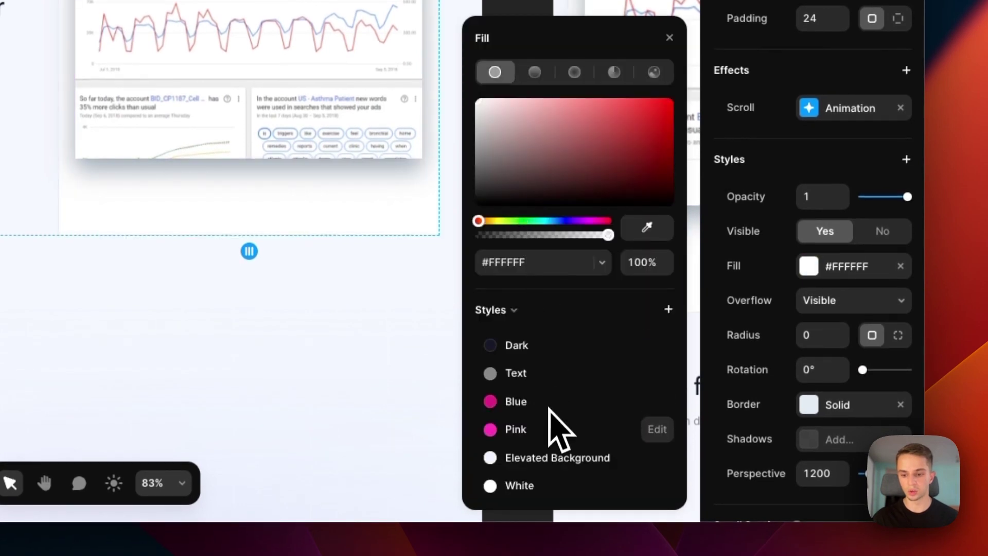
pyautogui.click(533, 408)
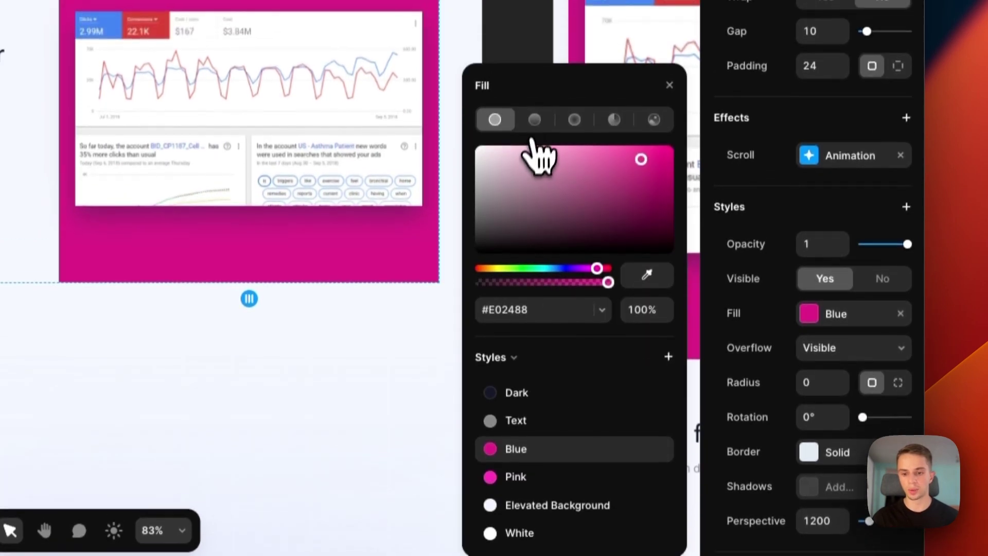
# Step: Change the Image frame's fill to a linear gradient and set its end colour to light pink #FA85C3
pyautogui.click(534, 71)
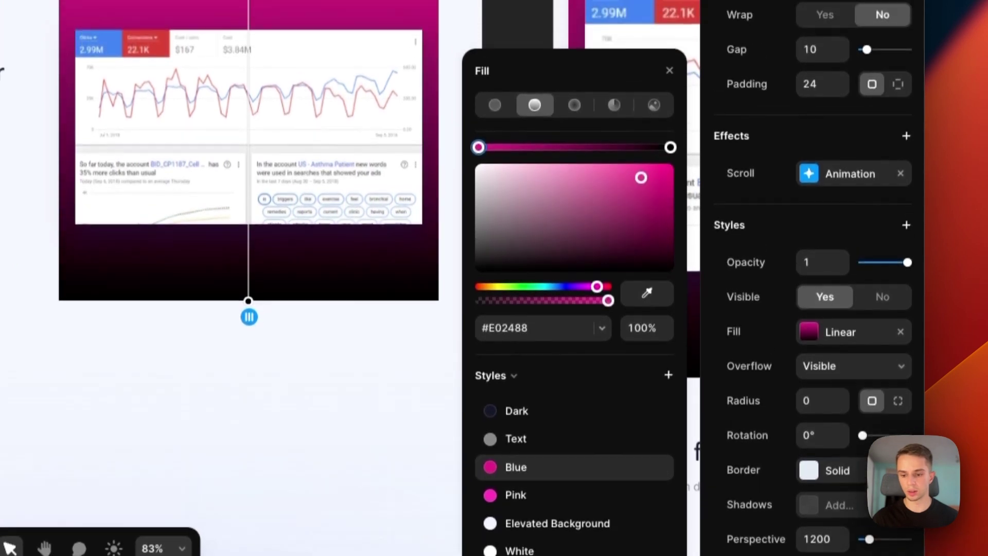
pyautogui.click(670, 99)
pyautogui.click(550, 446)
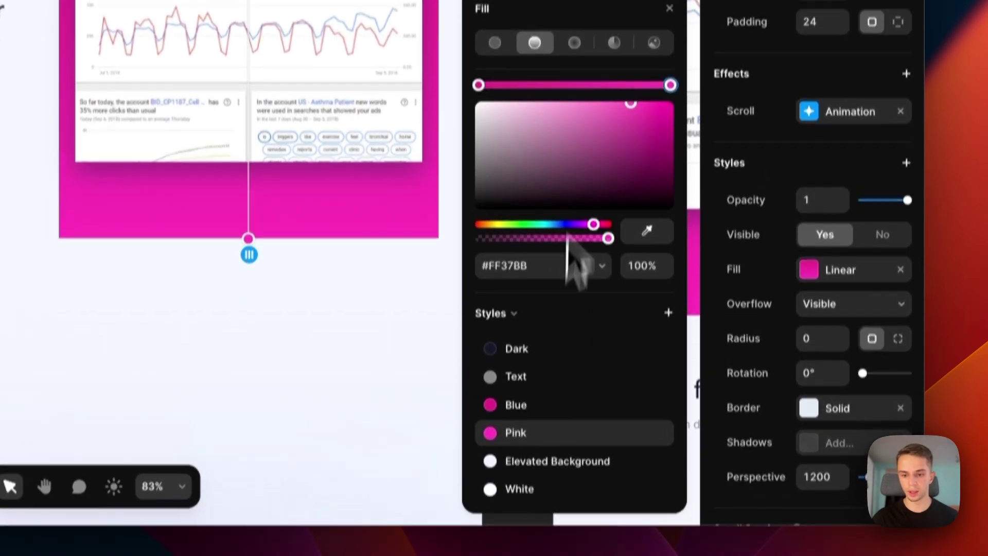
pyautogui.moveTo(597, 155); pyautogui.dragTo(563, 137)
pyautogui.moveTo(700, 366); pyautogui.dragTo(712, 379)
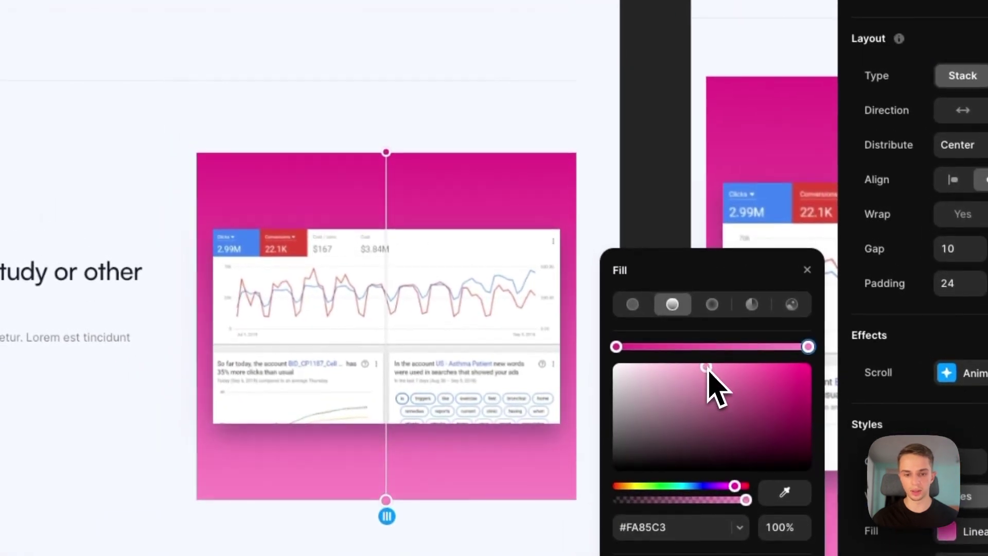
pyautogui.click(617, 210)
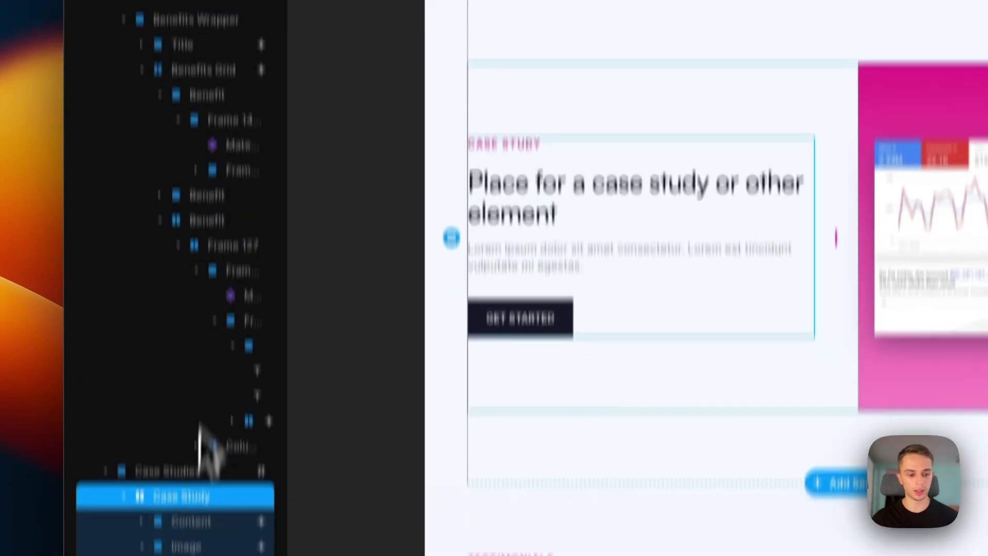
# Step: Collapse the first Case Study layer and make the hidden second Case Study visible
pyautogui.click(124, 496)
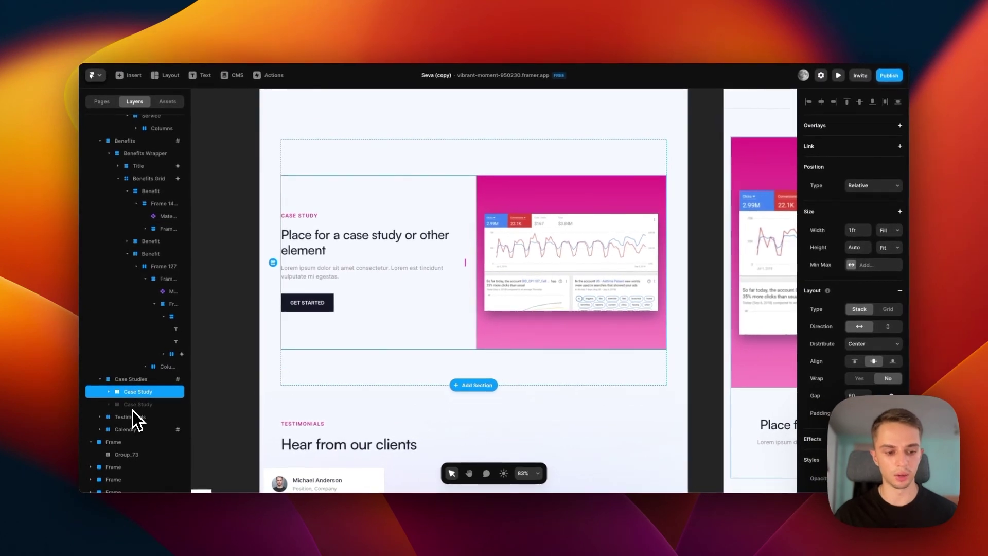
pyautogui.click(133, 405)
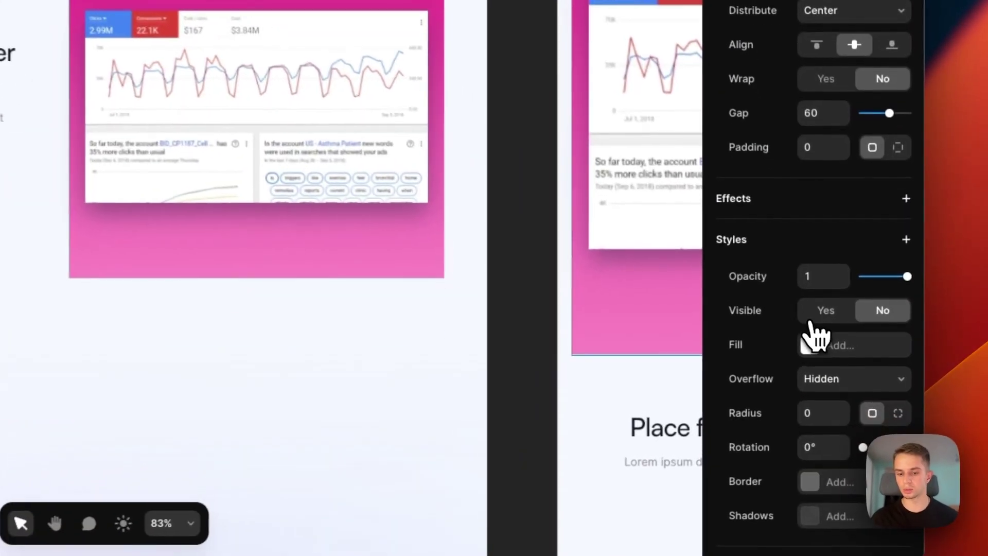
pyautogui.click(832, 322)
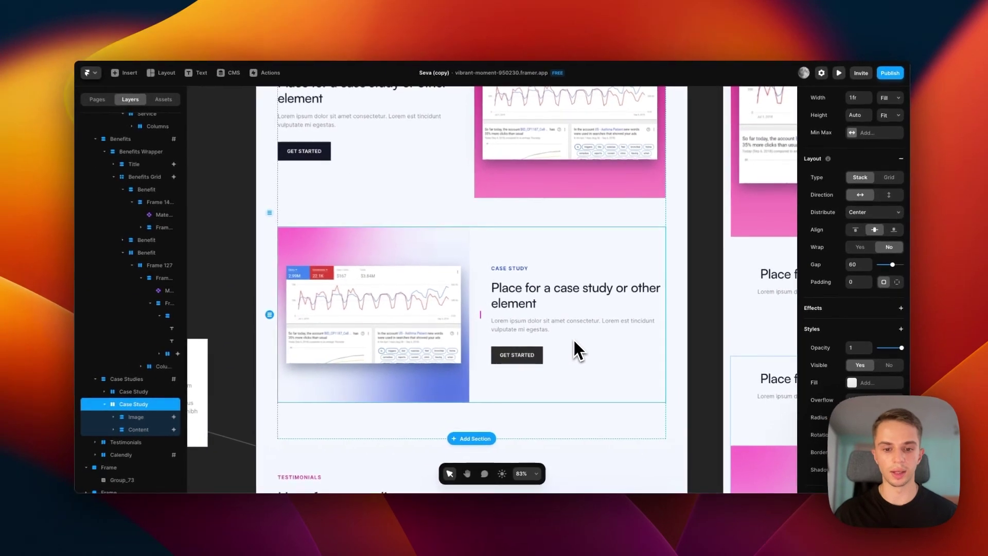
pyautogui.scroll(3, 562, 335)
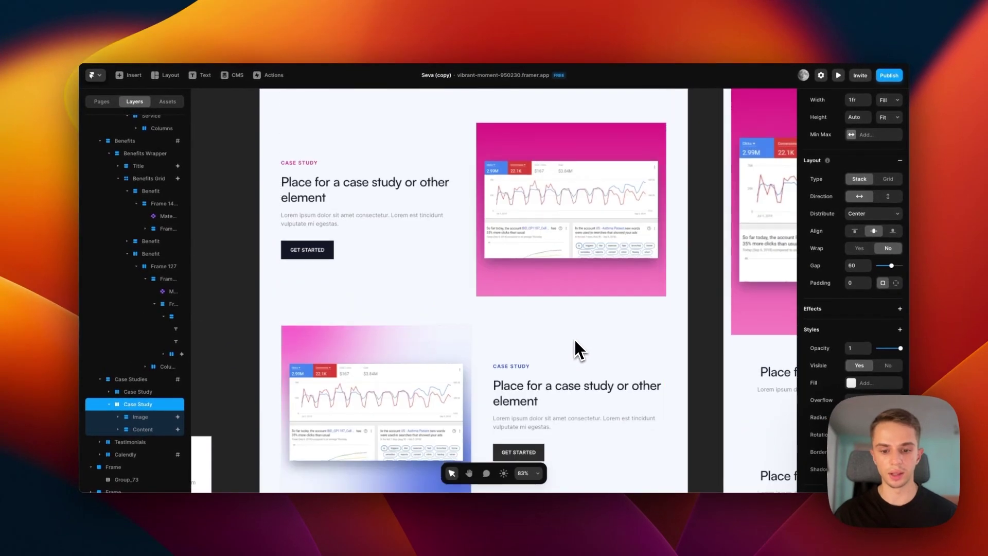
pyautogui.scroll(-1, 548, 348)
pyautogui.click(696, 373)
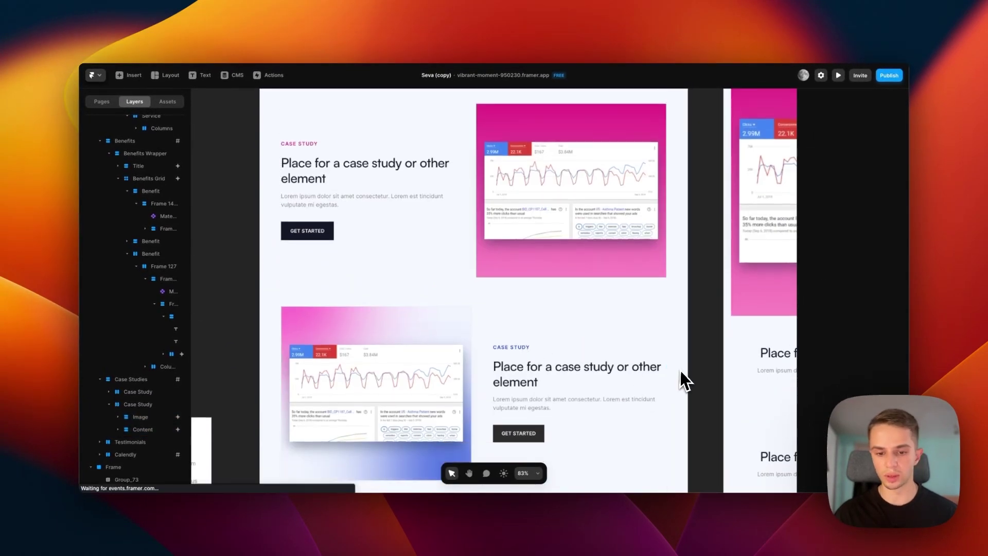
# Step: Apply the Blue colour style to the "Case study" label of the second case study
pyautogui.scroll(-1, 671, 371)
pyautogui.click(524, 338)
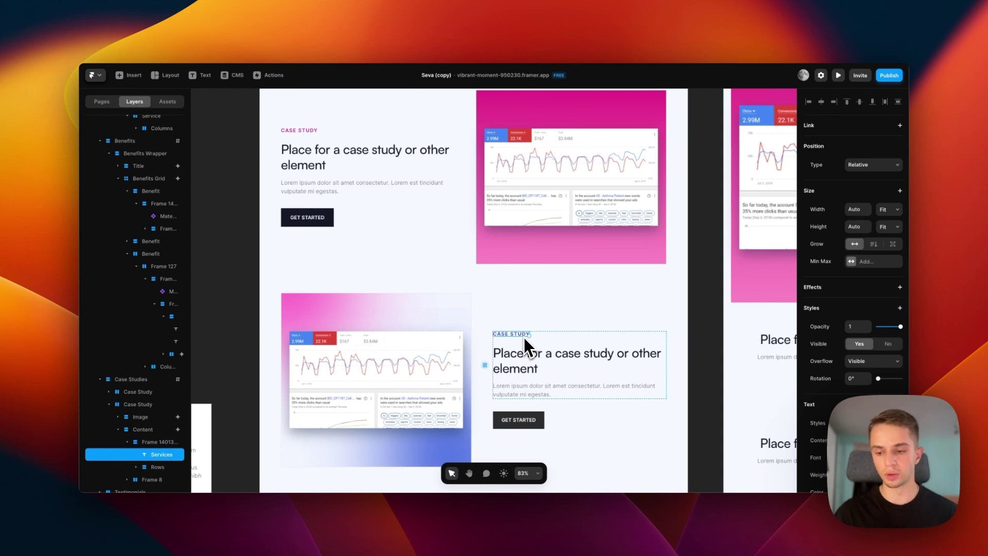
pyautogui.scroll(-3, 854, 362)
pyautogui.click(851, 410)
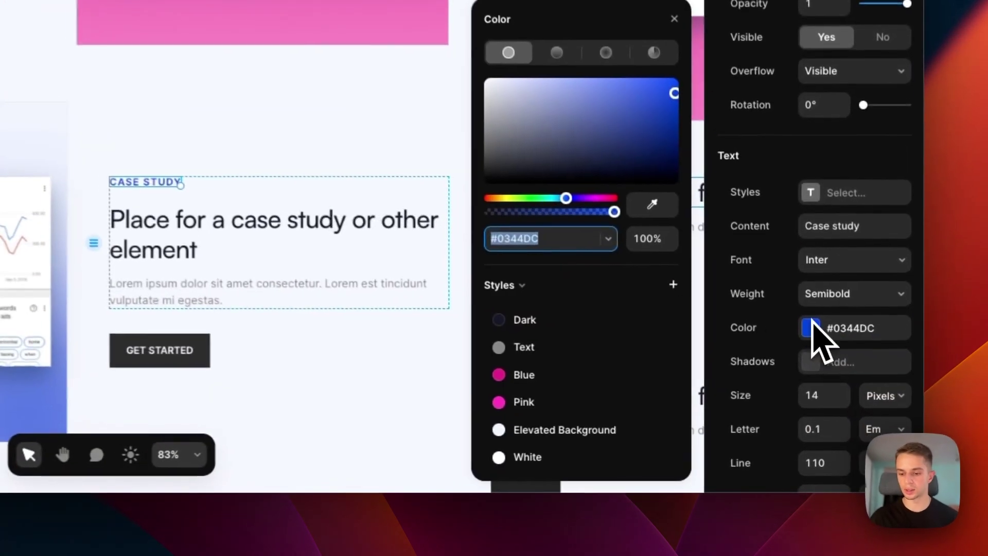
pyautogui.click(546, 375)
pyautogui.click(362, 402)
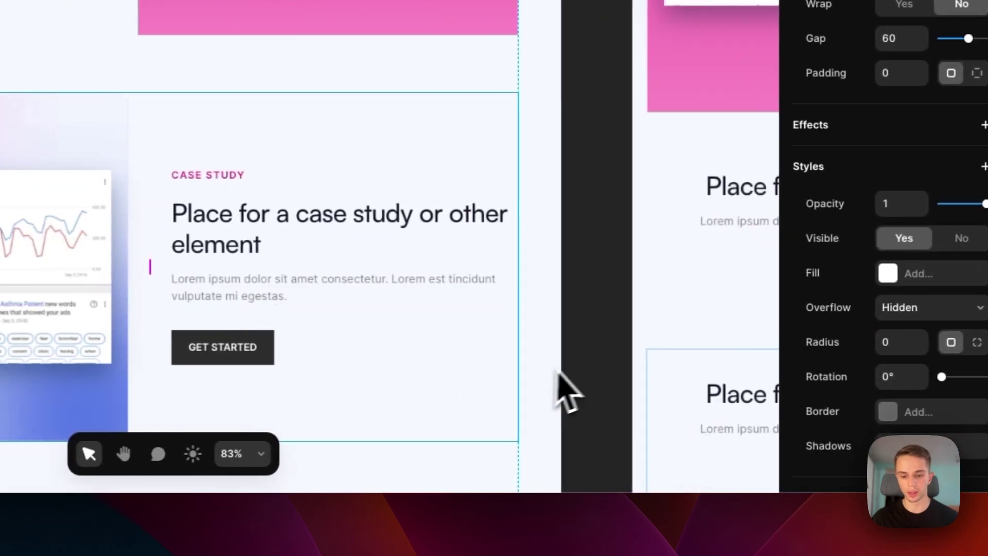
pyautogui.click(495, 358)
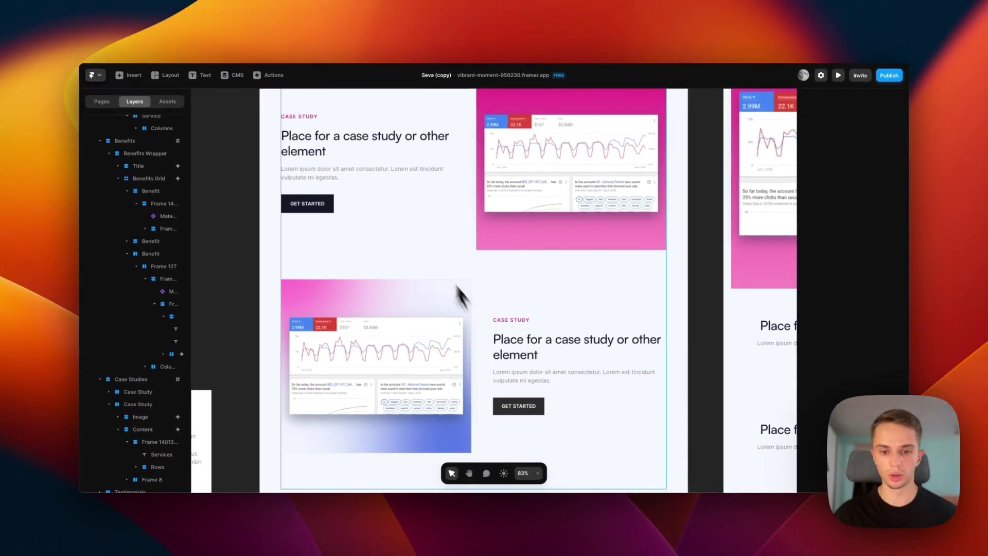
# Step: Select the first Case Study, collapse the second one's layers and duplicate the first
pyautogui.scroll(2, 484, 313)
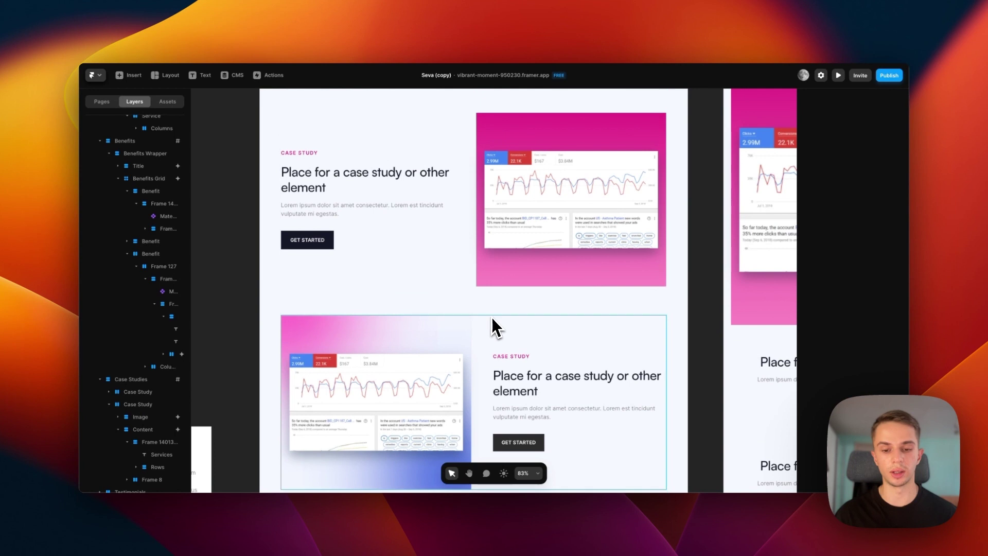
pyautogui.scroll(-3, 493, 318)
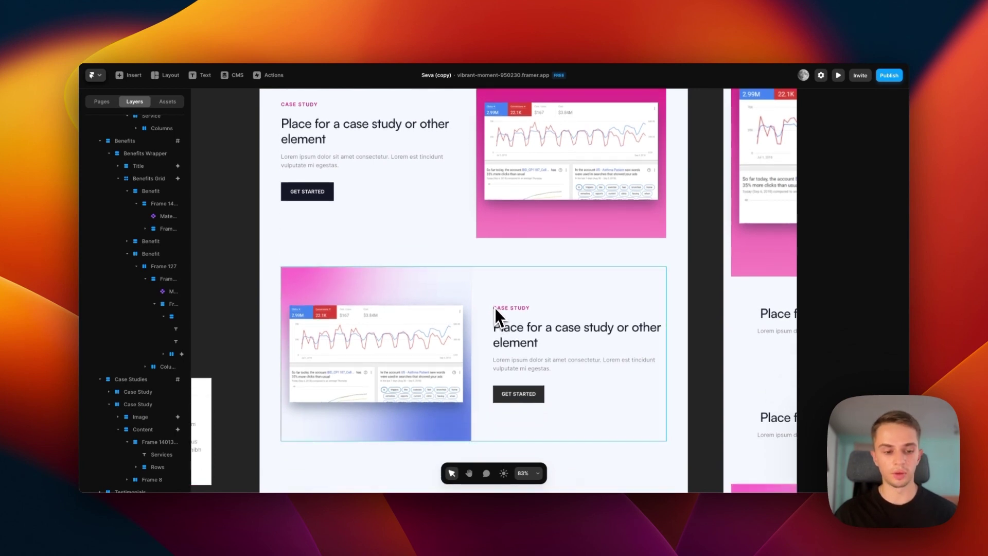
pyautogui.scroll(5, 408, 265)
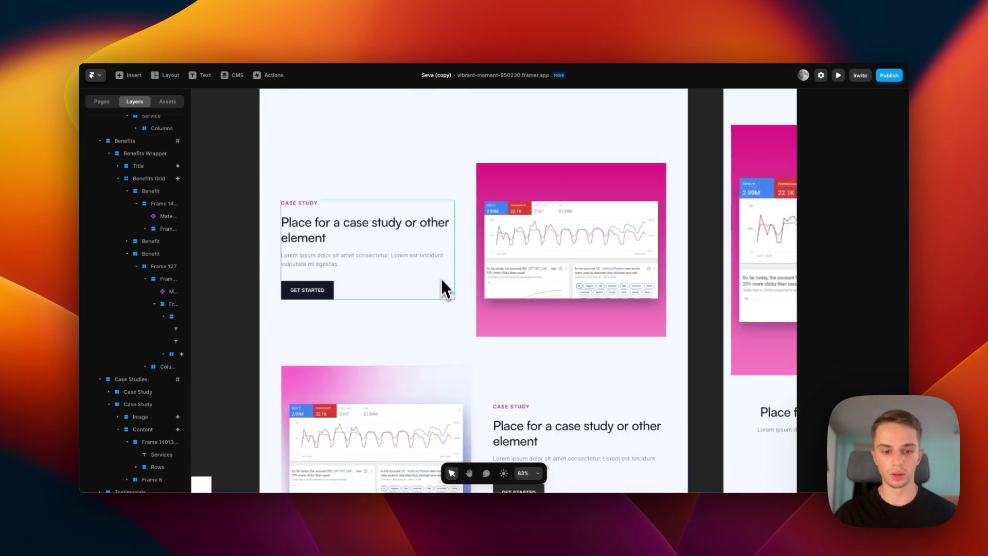
pyautogui.click(440, 323)
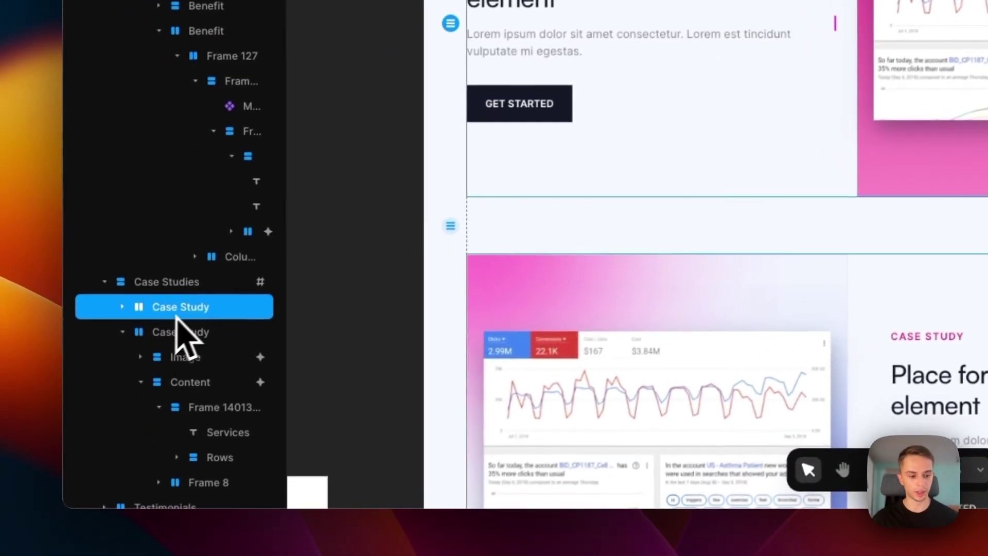
pyautogui.click(20, 411)
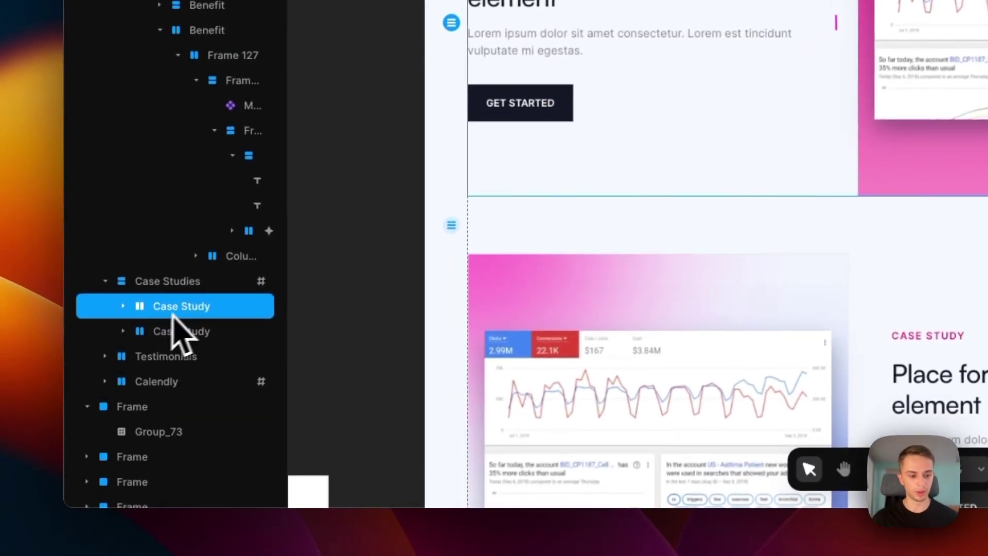
pyautogui.press('super+d')
pyautogui.scroll(-1, 208, 303)
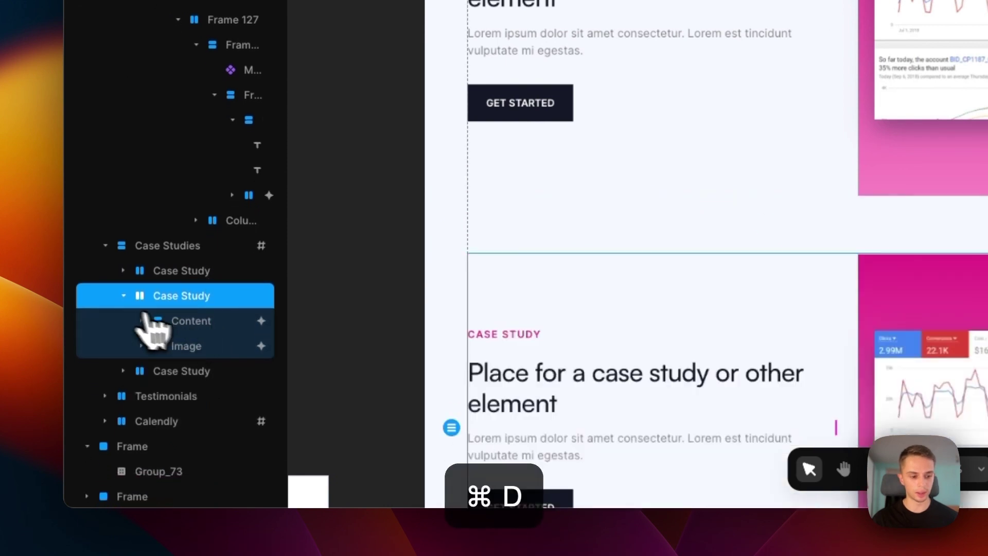
# Step: Collapse the duplicated Case Study layer and move it below the other Case Study, to the end of the Case Studies section
pyautogui.click(123, 295)
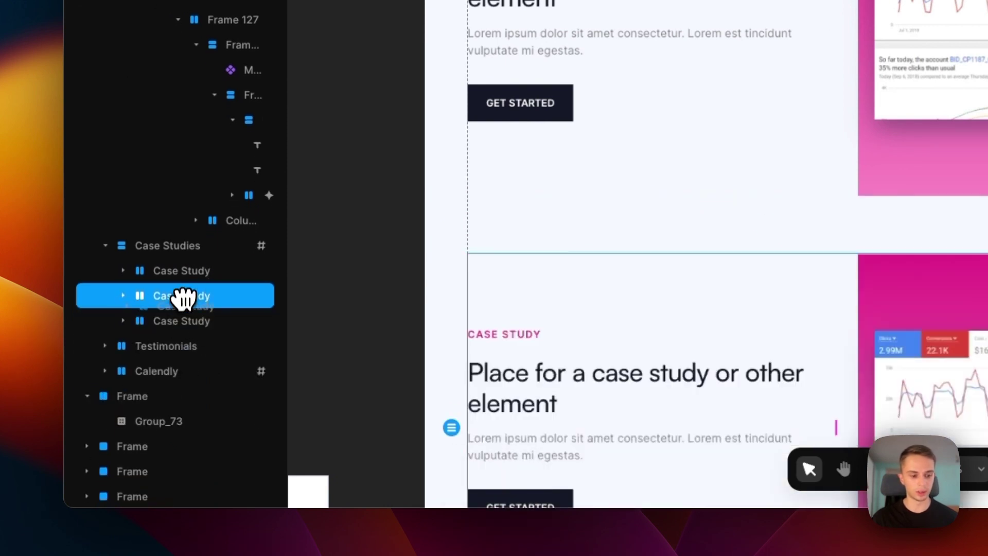
pyautogui.moveTo(183, 325); pyautogui.dragTo(182, 330)
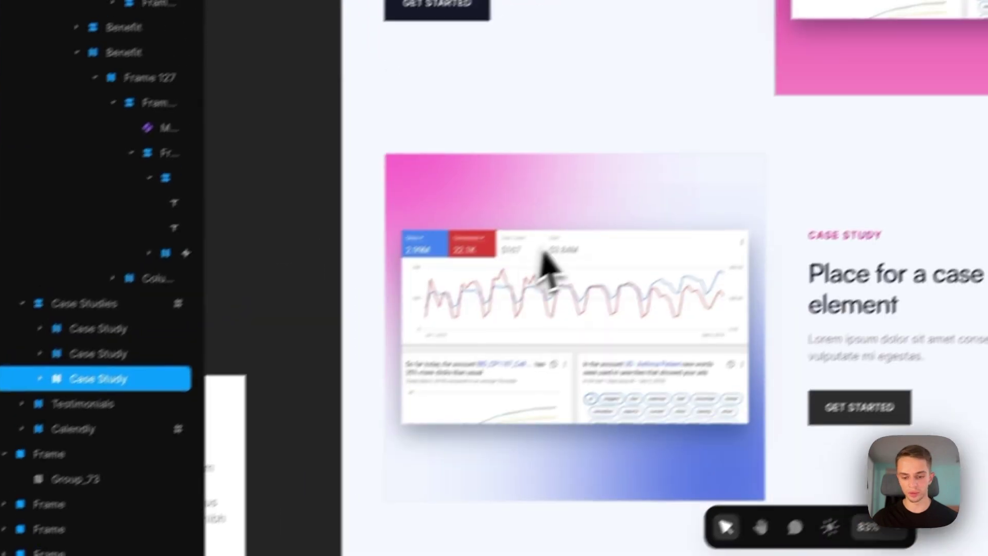
pyautogui.scroll(-5, 488, 220)
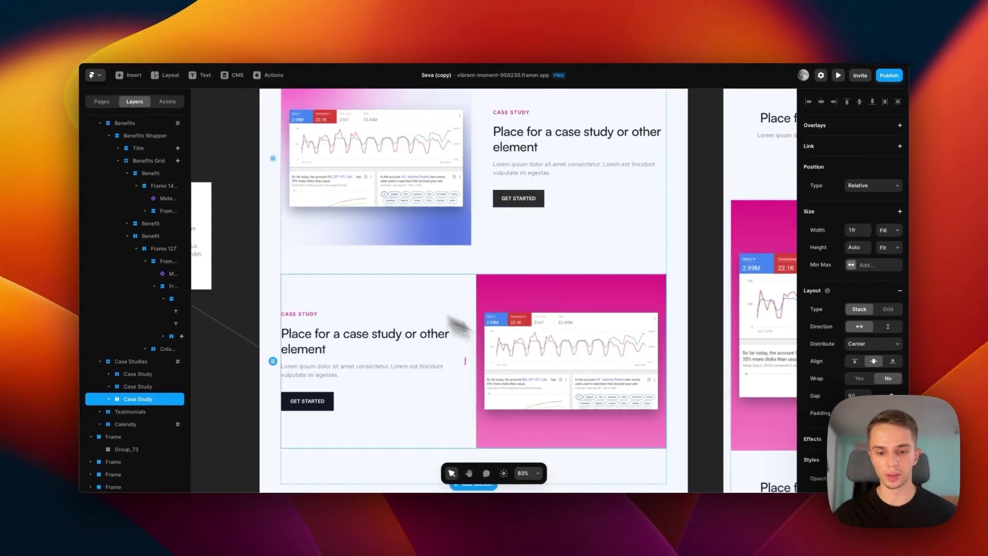
pyautogui.scroll(3, 481, 250)
pyautogui.scroll(3, 493, 353)
pyautogui.scroll(-5, 447, 342)
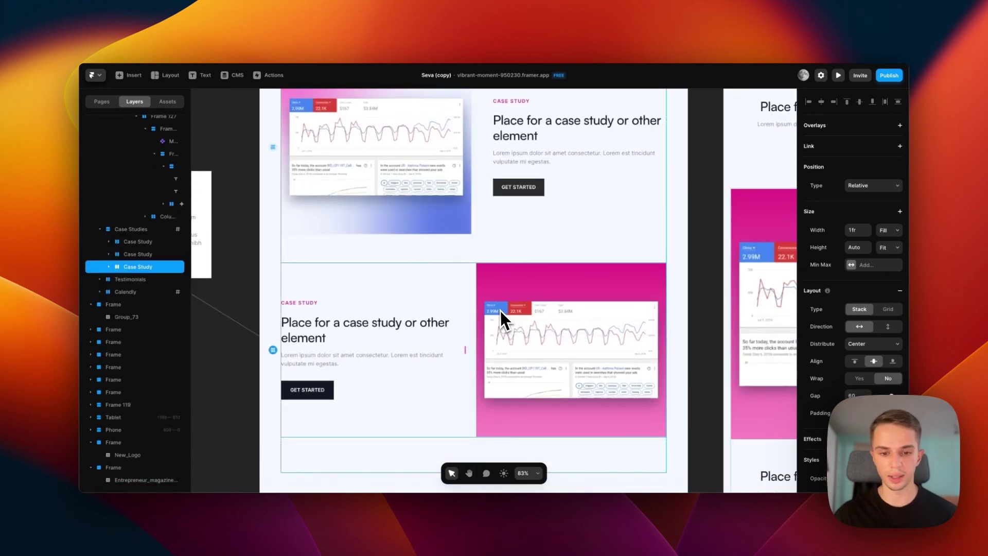
# Step: Hide the last Case Study in the Case Studies section by turning its visibility off
pyautogui.scroll(-5, 500, 311)
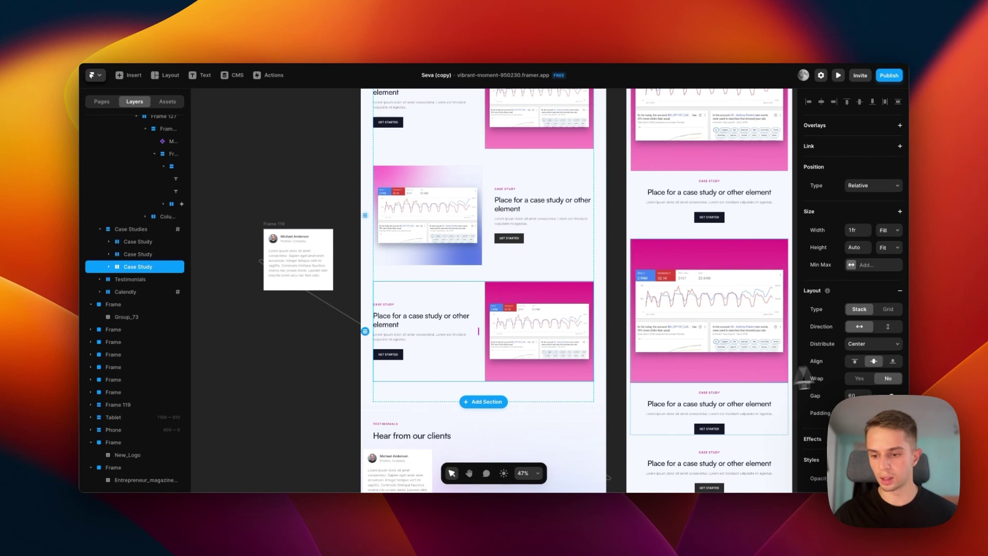
pyautogui.scroll(-3, 844, 368)
pyautogui.click(888, 352)
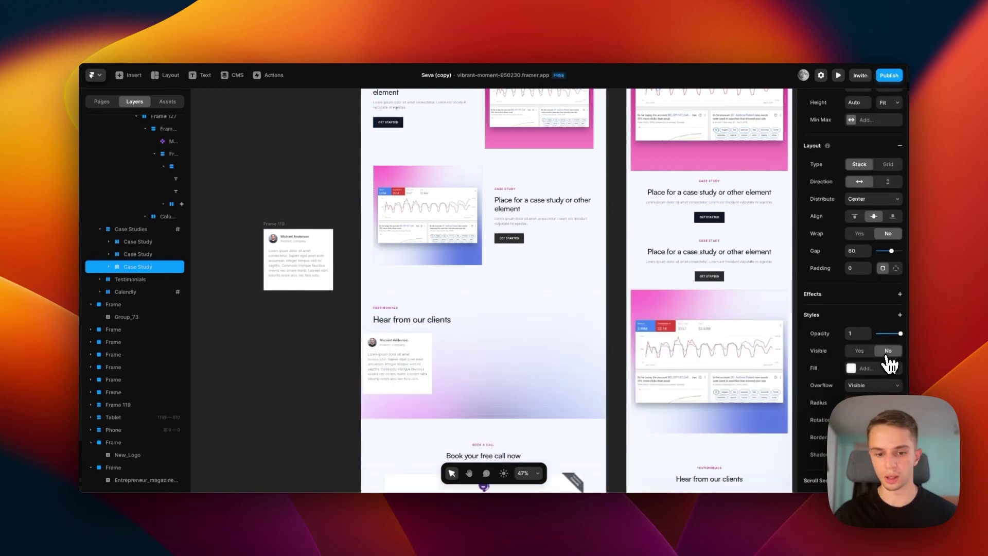
# Step: Replace the name on the standalone testimonial card beside the Testimonials section with "Person Name"
pyautogui.scroll(4, 442, 325)
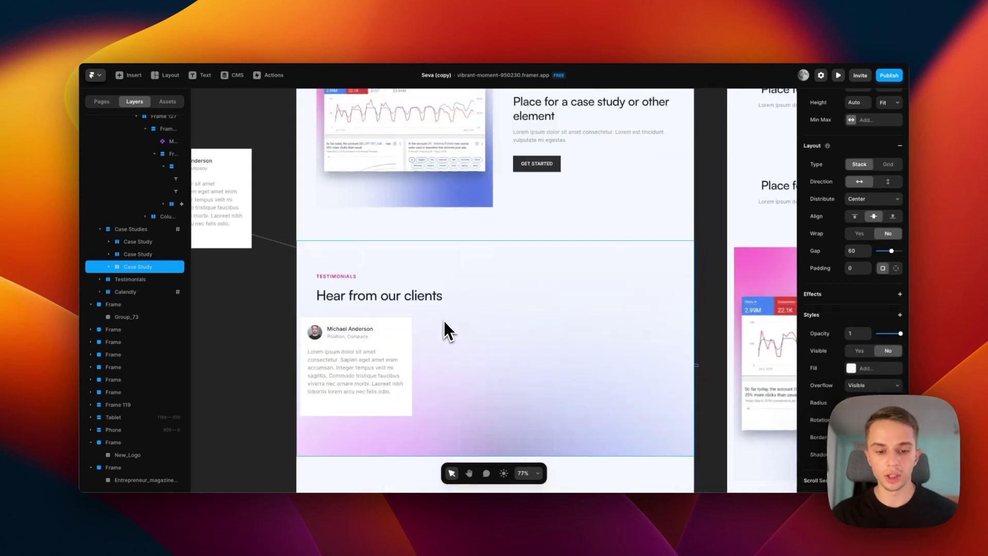
pyautogui.scroll(1, 443, 307)
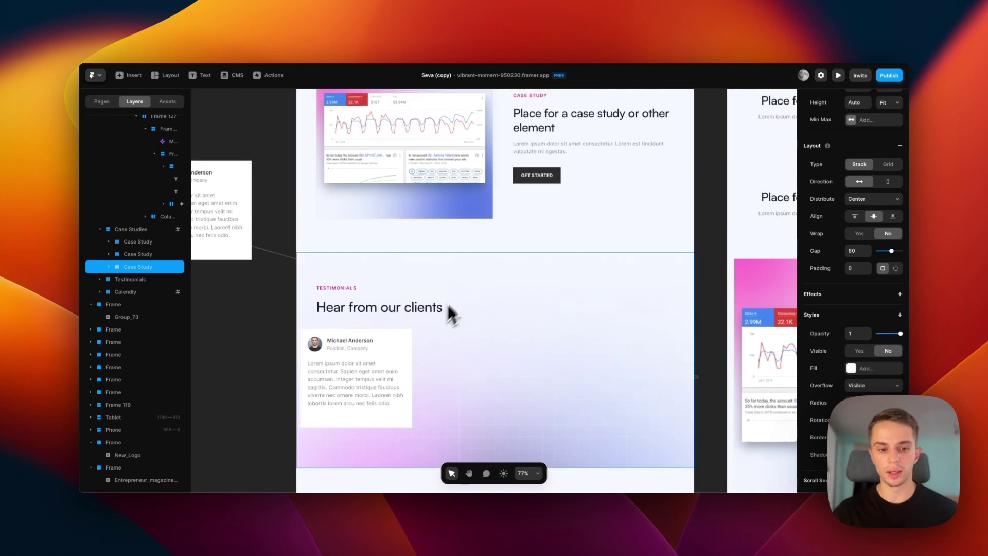
pyautogui.scroll(-1, 480, 243)
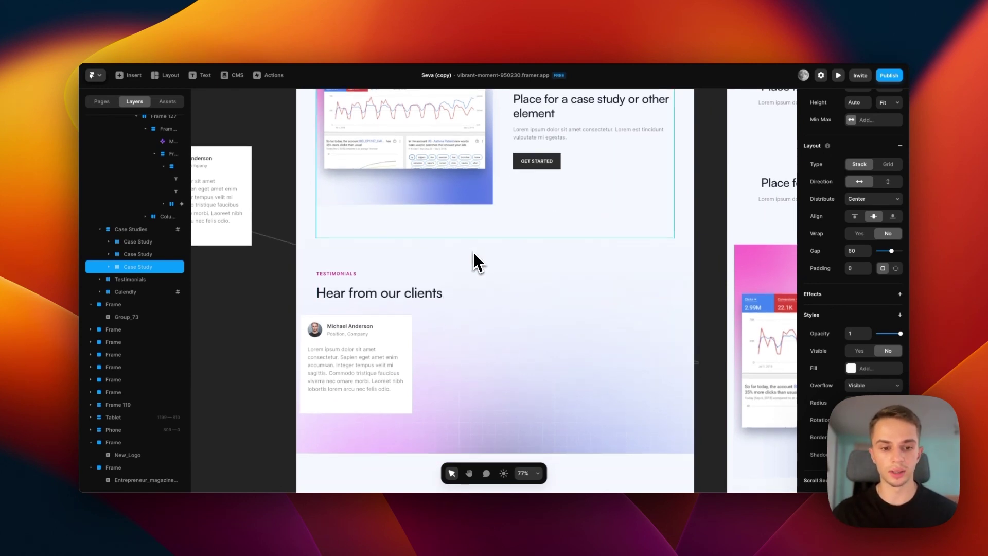
pyautogui.press('space')
pyautogui.moveTo(456, 298); pyautogui.dragTo(557, 233)
pyautogui.scroll(-2, 473, 264)
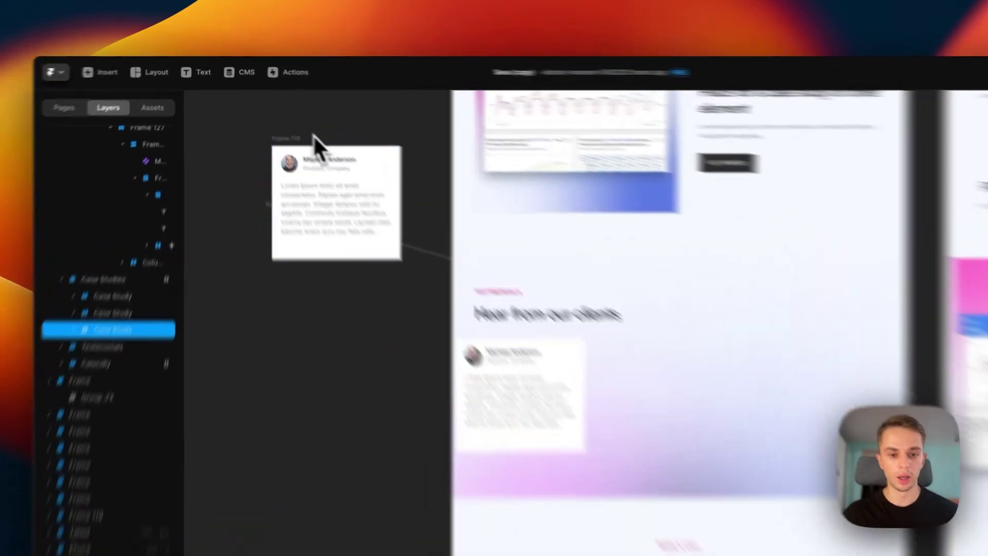
pyautogui.press('space')
pyautogui.moveTo(303, 109); pyautogui.dragTo(373, 133)
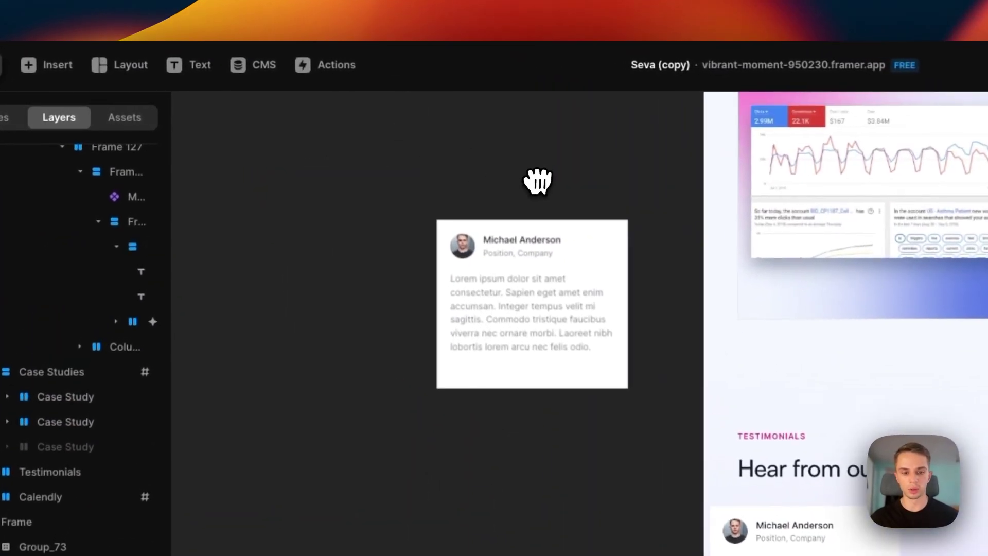
pyautogui.moveTo(393, 174); pyautogui.dragTo(679, 462)
pyautogui.click(509, 205)
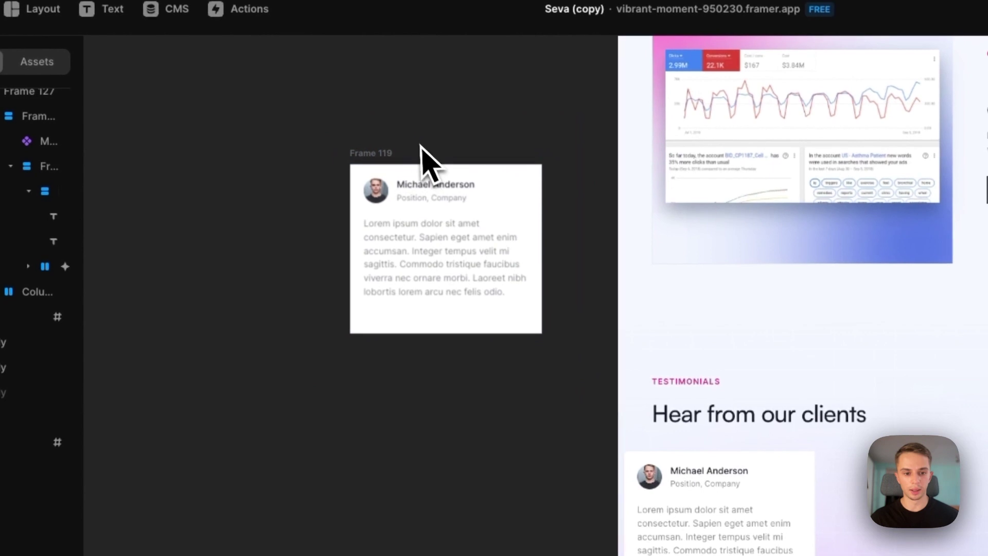
pyautogui.scroll(-5, 469, 227)
pyautogui.scroll(5, 384, 180)
pyautogui.click(397, 206)
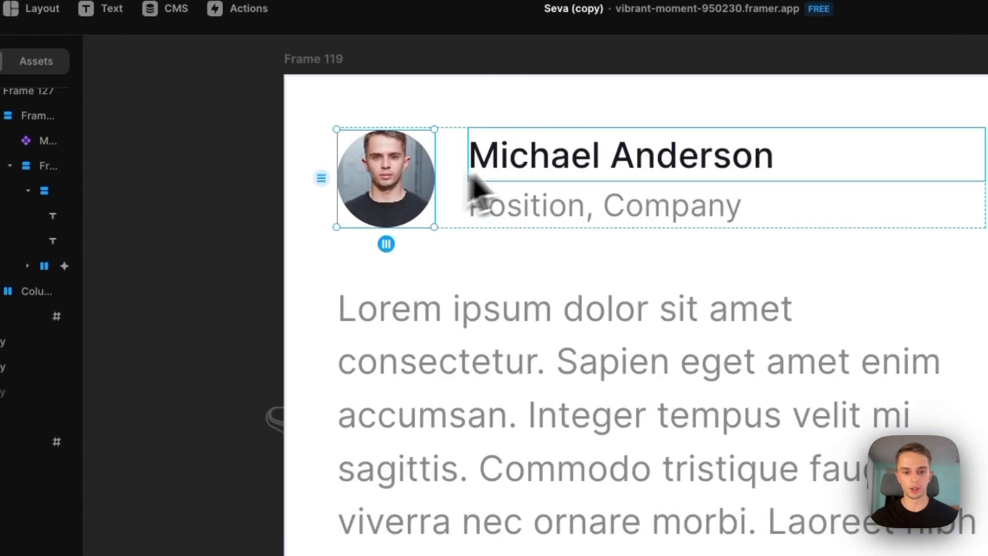
pyautogui.doubleClick(535, 155)
pyautogui.write('Person Name')
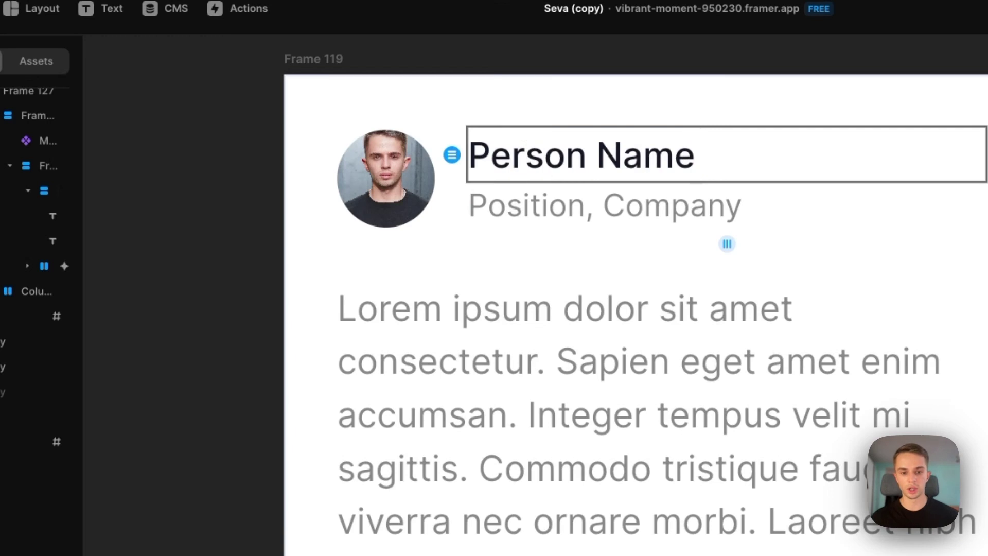
pyautogui.press('Escape')
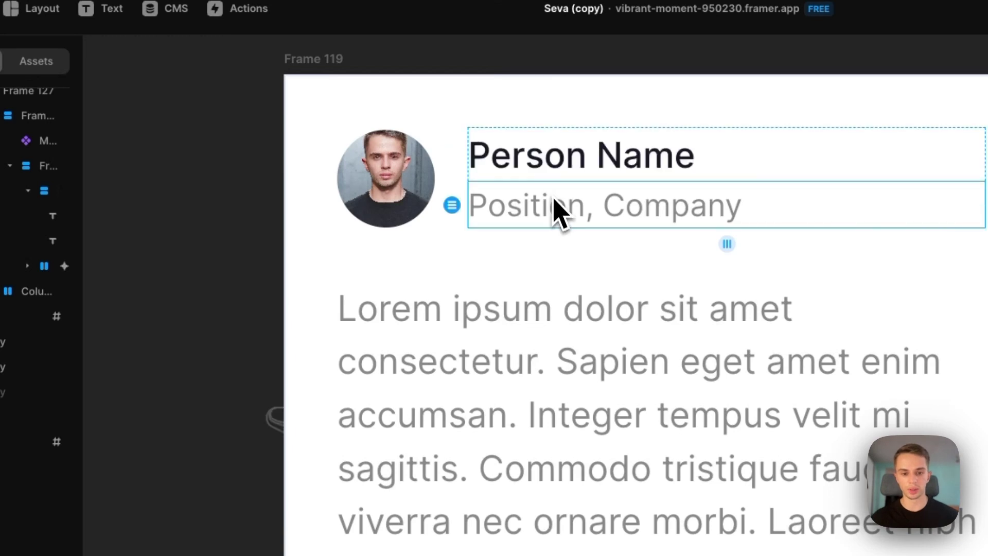
# Step: Open the testimonial card's body text for editing
pyautogui.doubleClick(540, 378)
pyautogui.scroll(-8, 521, 379)
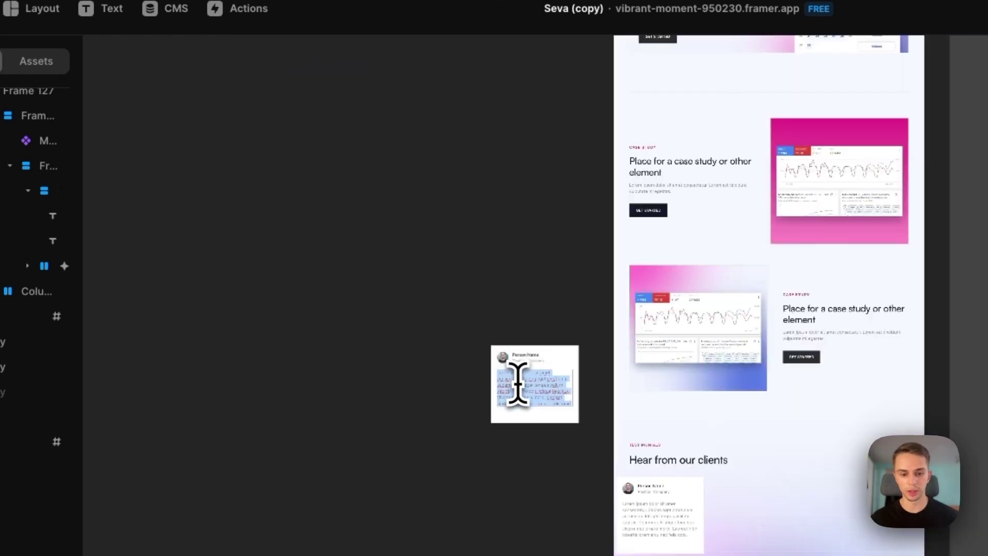
pyautogui.press('Escape')
# Step: Duplicate the standalone testimonial card frame and place the copy to its left at X -880, Y 4206
pyautogui.click(518, 330)
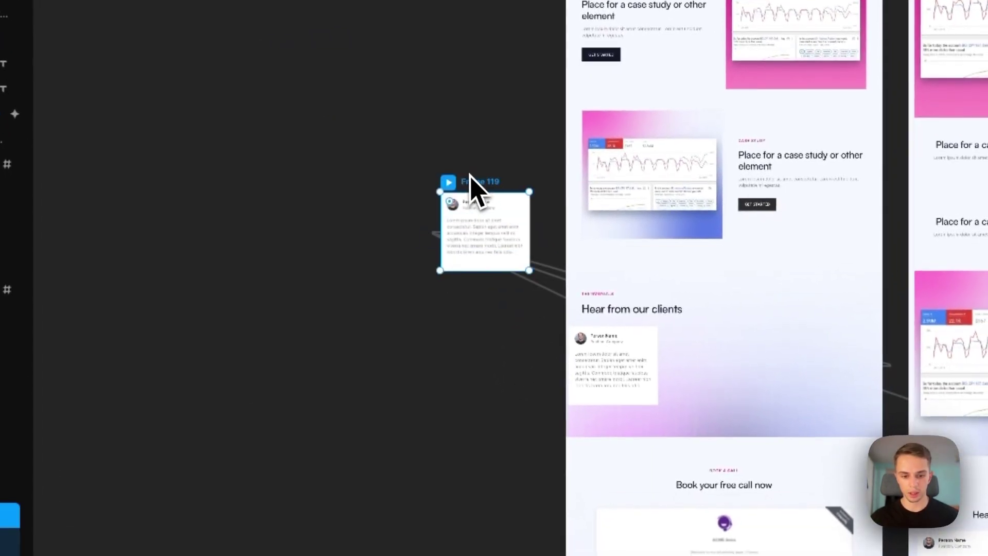
pyautogui.moveTo(469, 175); pyautogui.dragTo(478, 309)
pyautogui.scroll(-5, 468, 406)
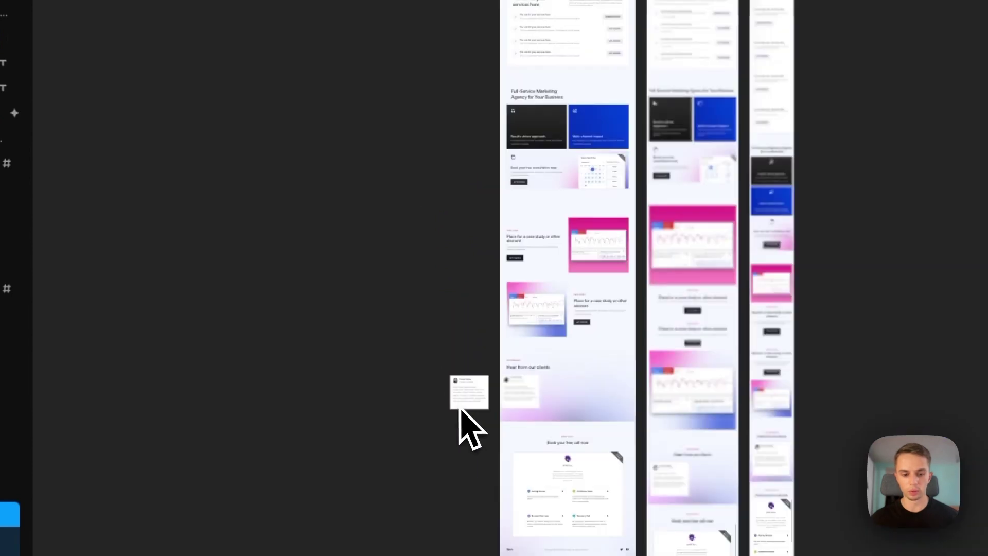
pyautogui.scroll(10, 470, 415)
pyautogui.scroll(-2, 489, 355)
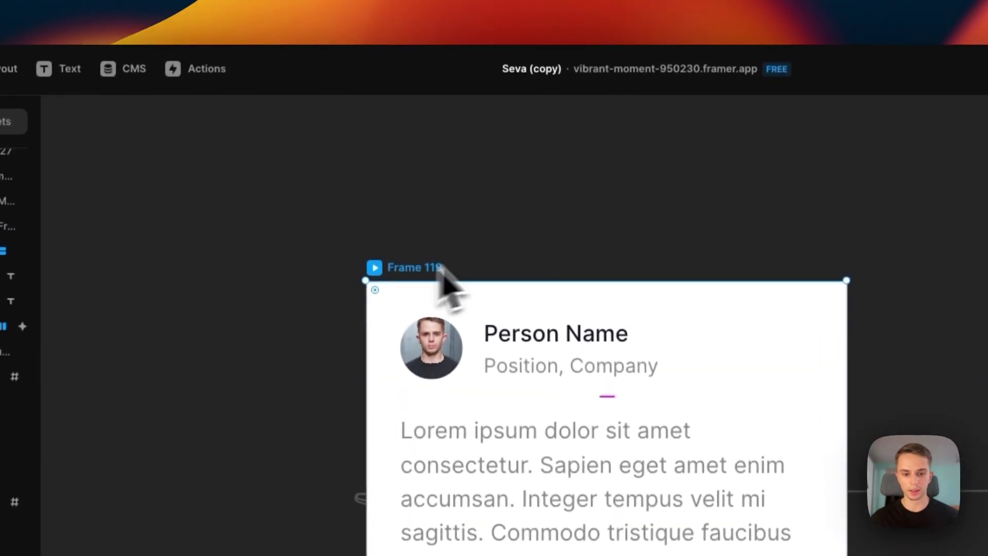
pyautogui.scroll(-5, 561, 226)
pyautogui.scroll(5, 560, 227)
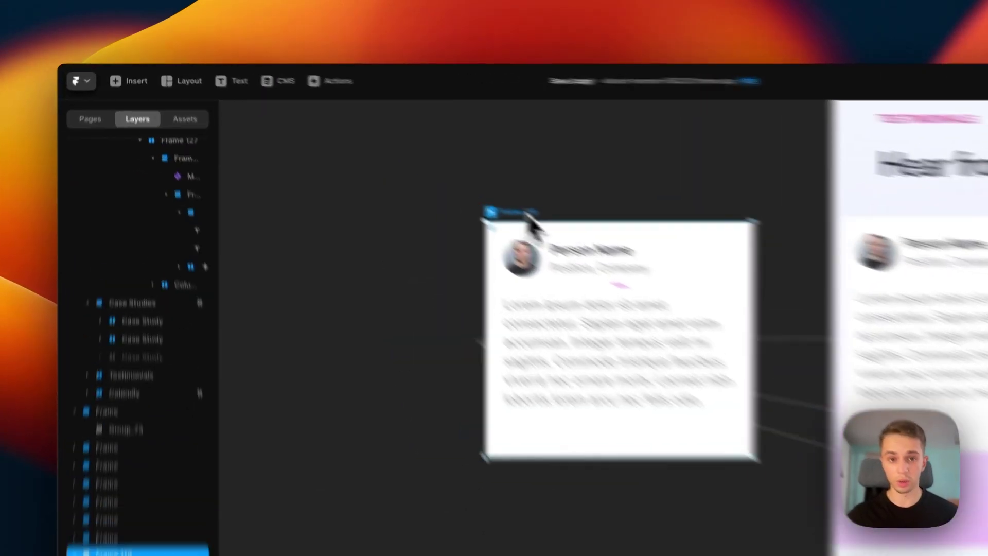
pyautogui.keyDown('alt'); pyautogui.moveTo(405, 168); pyautogui.dragTo(177, 152); pyautogui.keyUp('alt')
pyautogui.moveTo(250, 183); pyautogui.dragTo(304, 156)
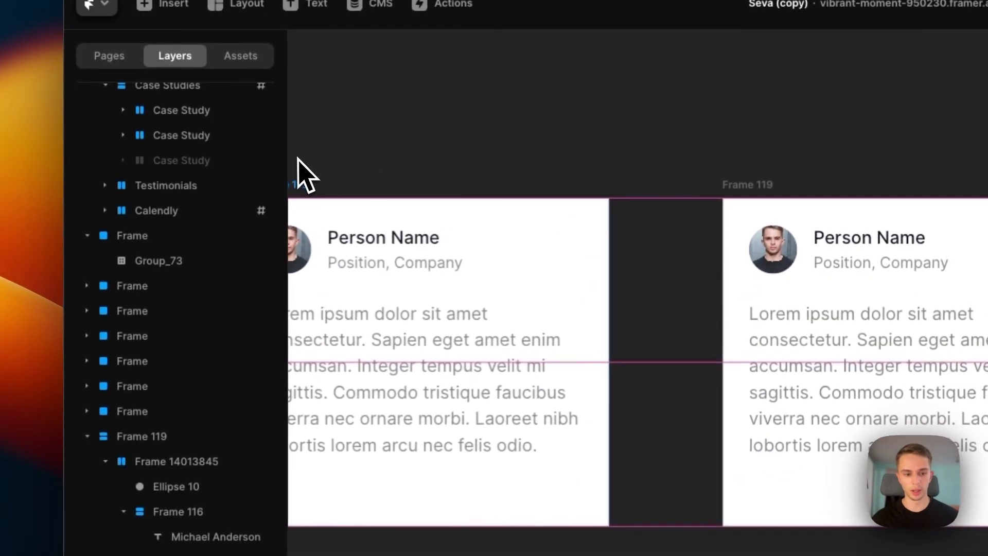
pyautogui.hscroll(-5, 304, 157)
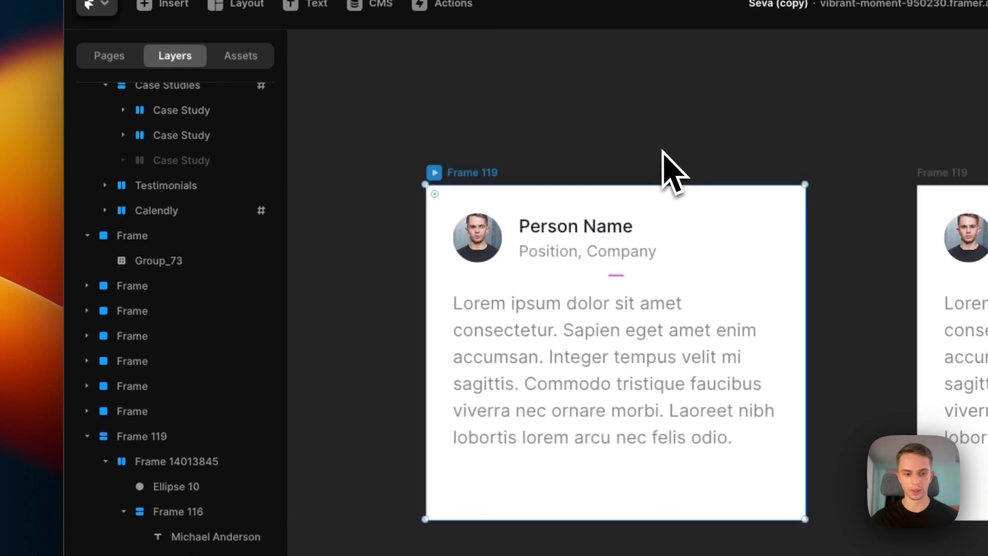
# Step: Open the name text of the duplicated testimonial card for editing
pyautogui.scroll(-3, 585, 247)
pyautogui.click(575, 235)
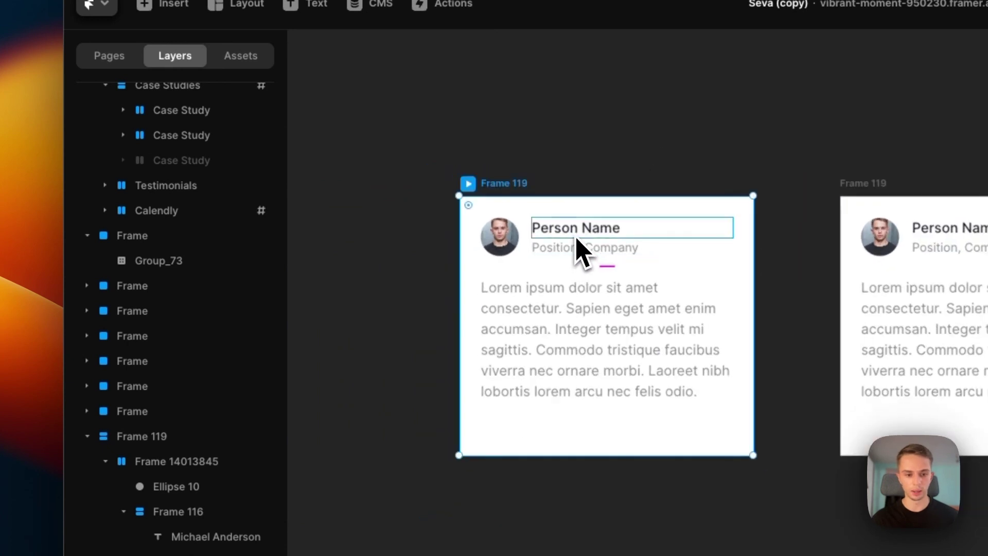
pyautogui.doubleClick(576, 236)
pyautogui.press('Escape')
pyautogui.moveTo(823, 532); pyautogui.dragTo(606, 502)
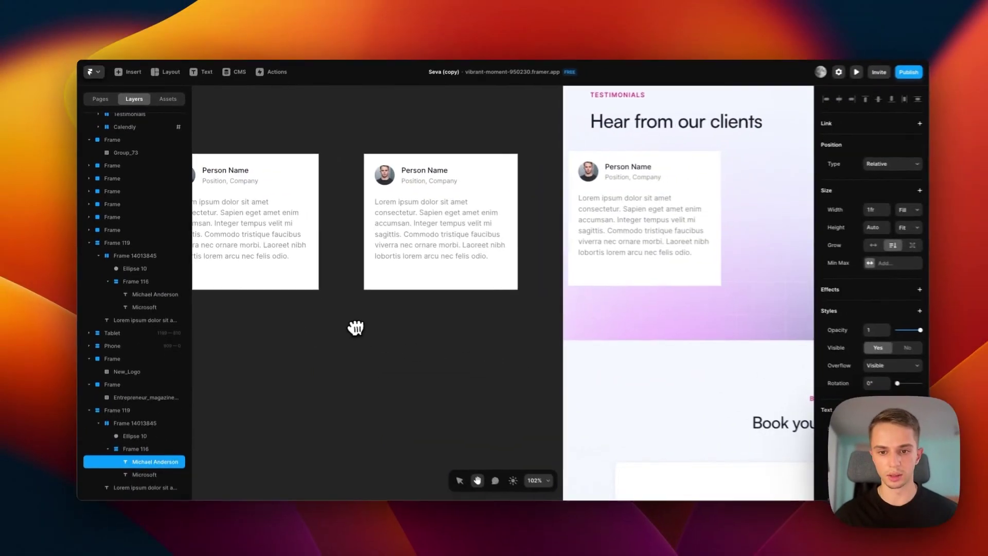
pyautogui.scroll(-5, 356, 327)
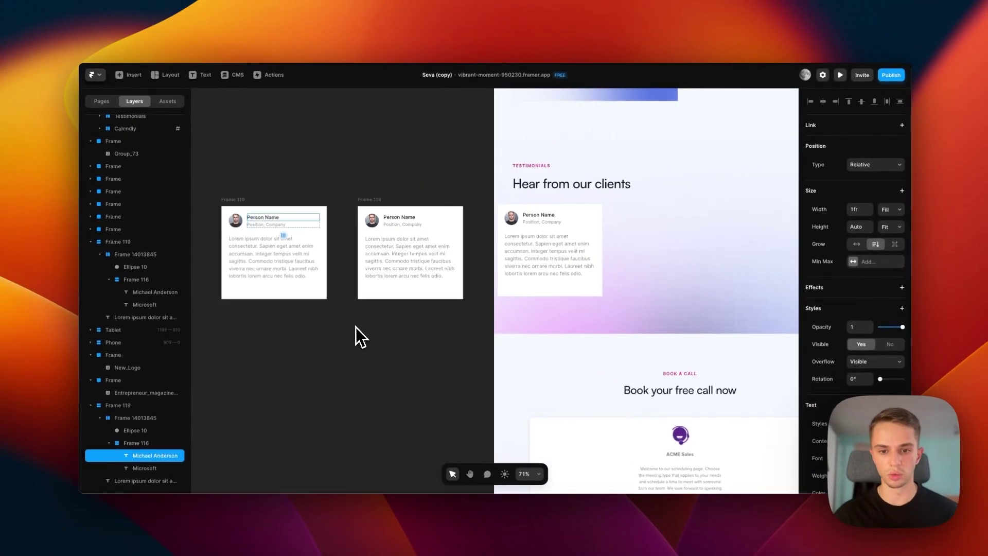
# Step: Connect the testimonials ticker under "Hear from our clients" to the duplicated testimonial card as a second item
pyautogui.click(525, 247)
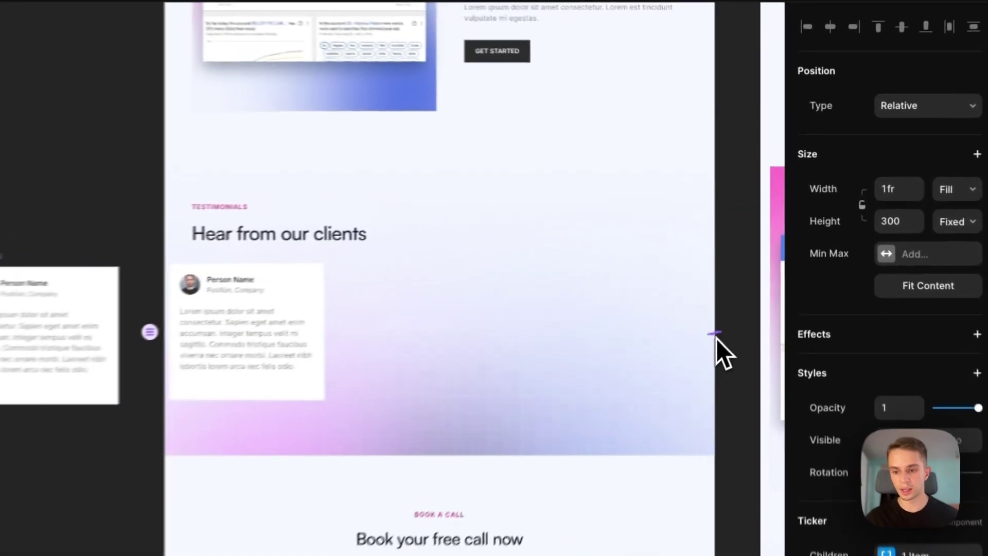
pyautogui.moveTo(759, 267); pyautogui.dragTo(295, 240)
pyautogui.moveTo(420, 344); pyautogui.dragTo(443, 353)
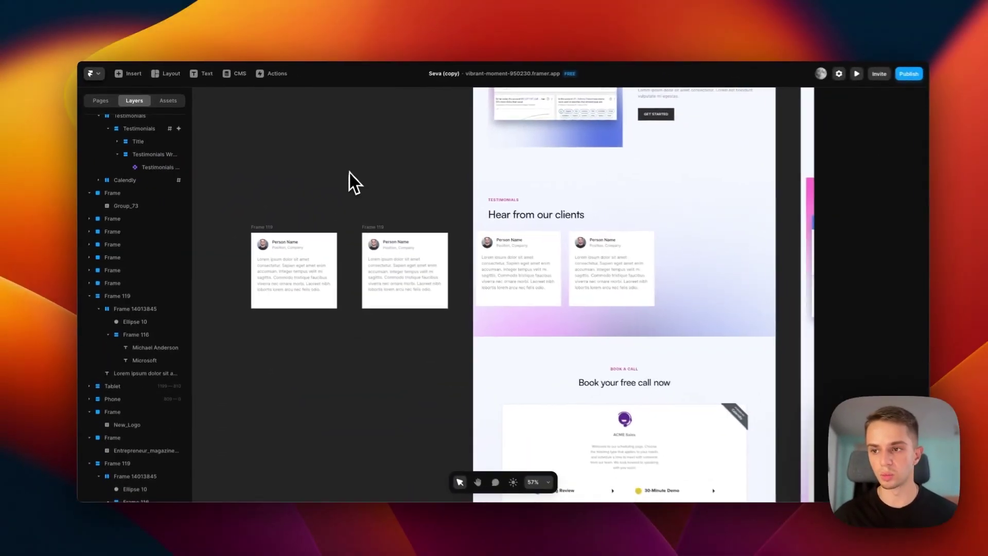
pyautogui.moveTo(649, 270); pyautogui.dragTo(617, 255)
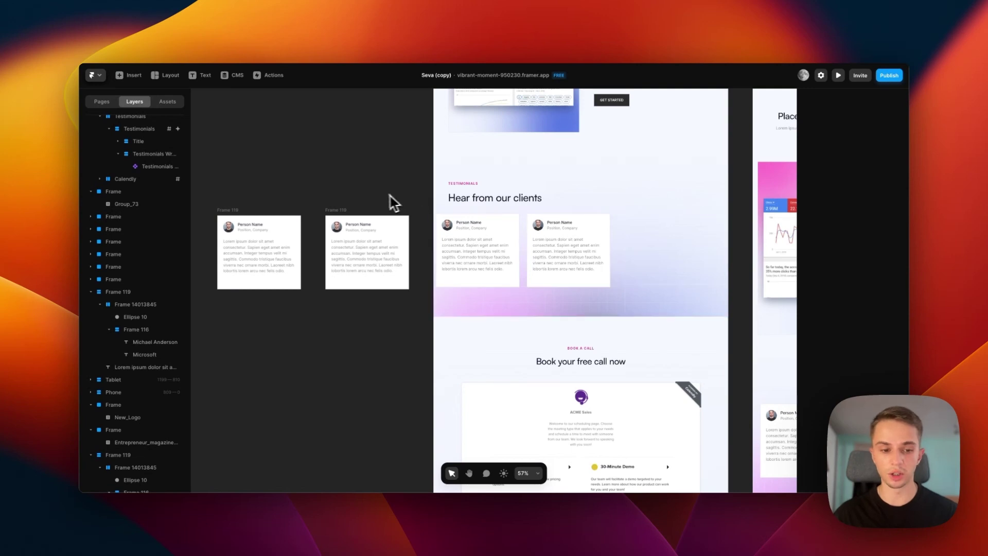
pyautogui.hscroll(-2, 390, 196)
pyautogui.moveTo(267, 223); pyautogui.dragTo(268, 220)
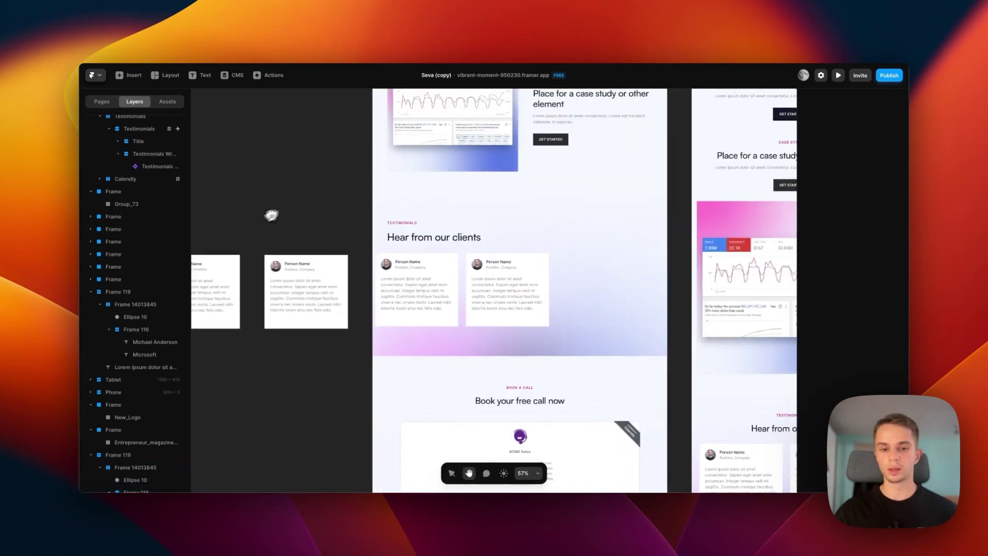
pyautogui.moveTo(271, 217); pyautogui.dragTo(229, 231)
pyautogui.press('v')
# Step: Examine the case study rows and the Testimonials section of the page
pyautogui.scroll(3, 450, 257)
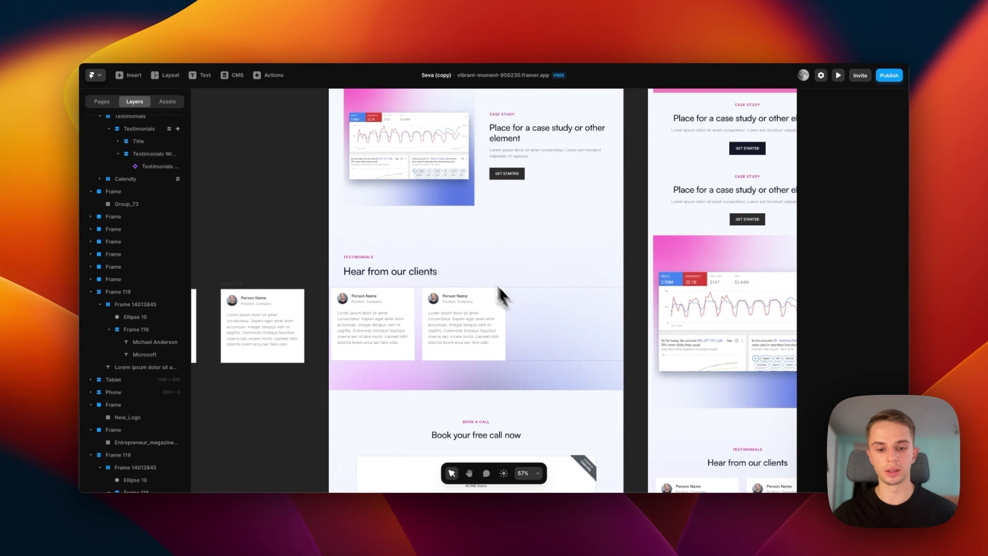
pyautogui.scroll(5, 495, 211)
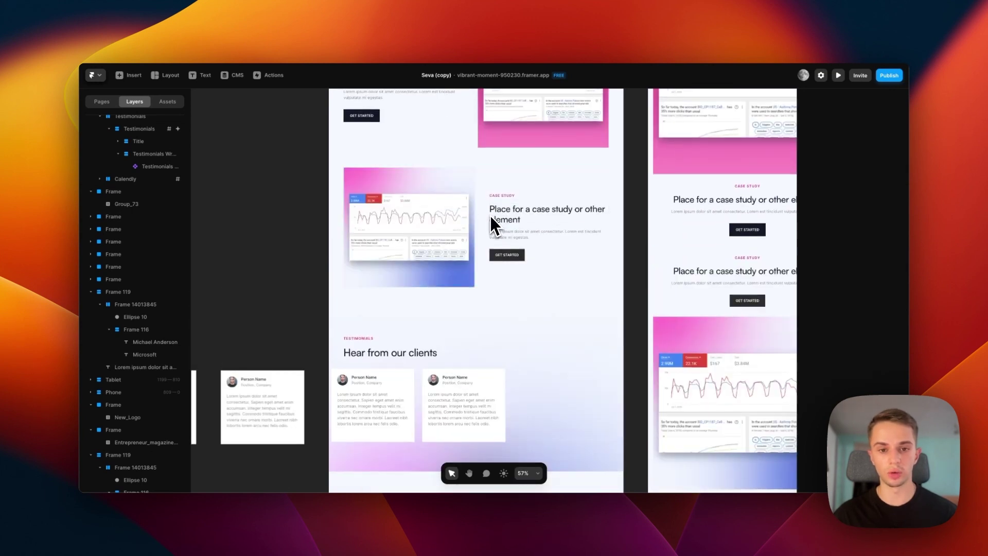
pyautogui.scroll(1, 490, 216)
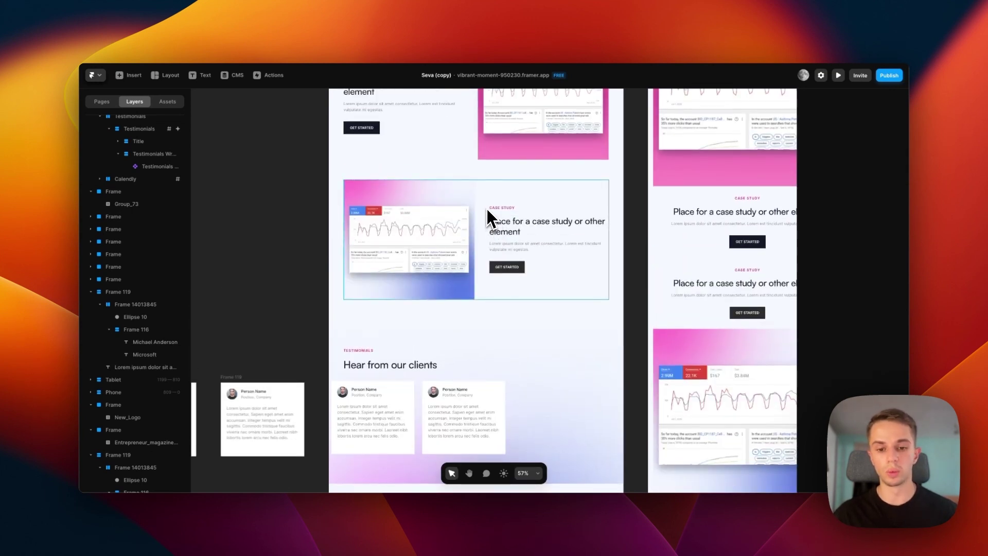
pyautogui.scroll(-1, 487, 195)
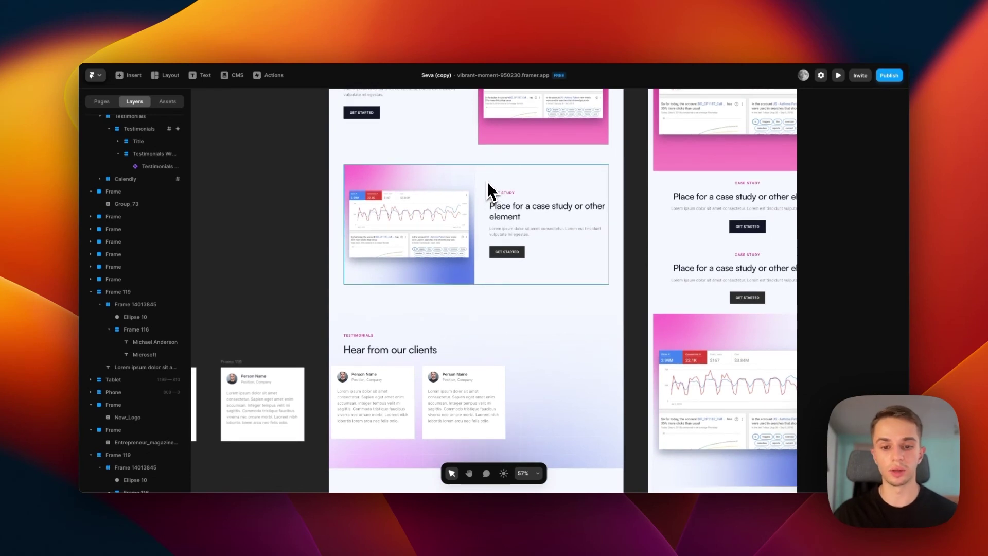
pyautogui.scroll(2, 474, 273)
pyautogui.scroll(-1, 459, 361)
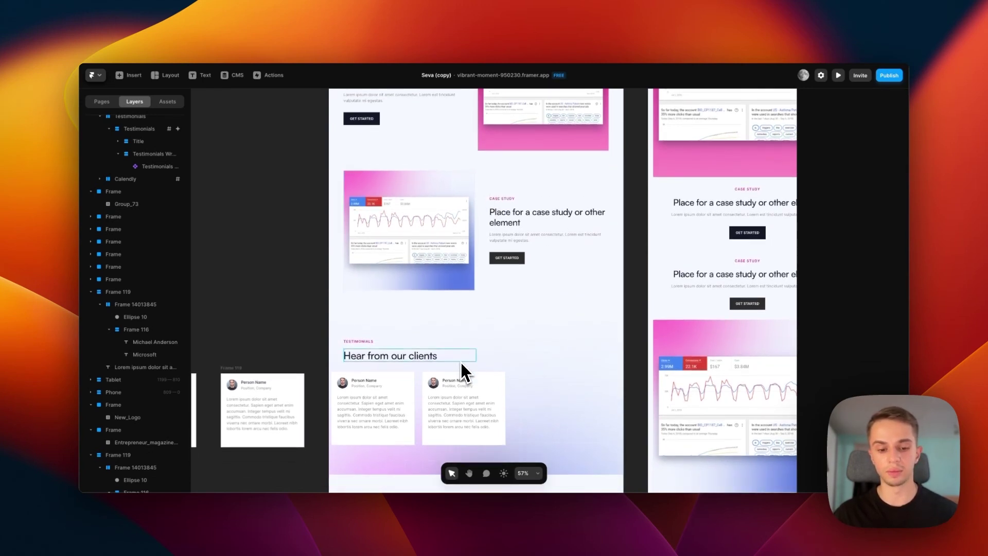
pyautogui.scroll(-1, 459, 361)
pyautogui.scroll(3, 459, 360)
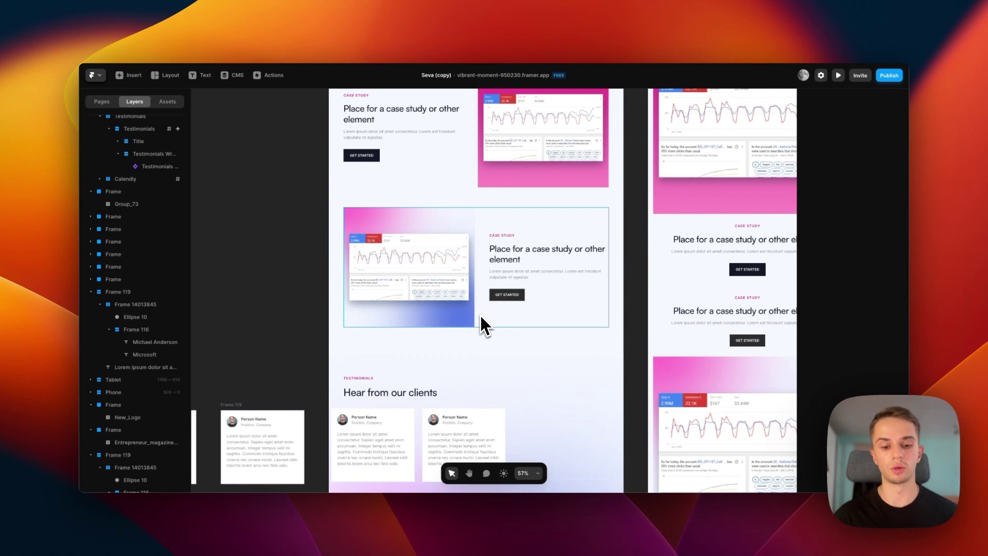
# Step: Select the Calendly component, copy wizedesign/democall from the booking address in the browser, and set it as the component's calendar
pyautogui.scroll(-15, 480, 314)
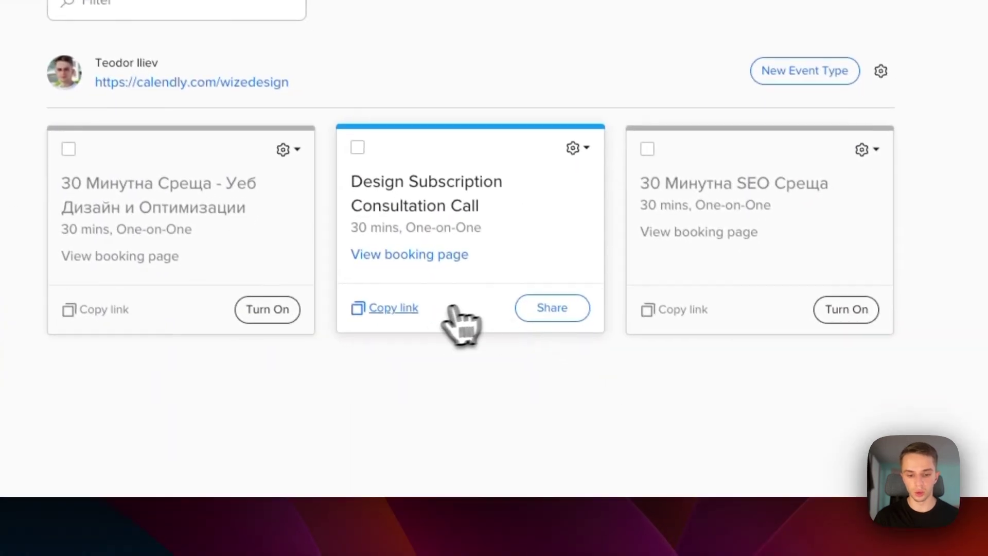
pyautogui.click(396, 305)
pyautogui.click(568, 35)
pyautogui.press('super+v')
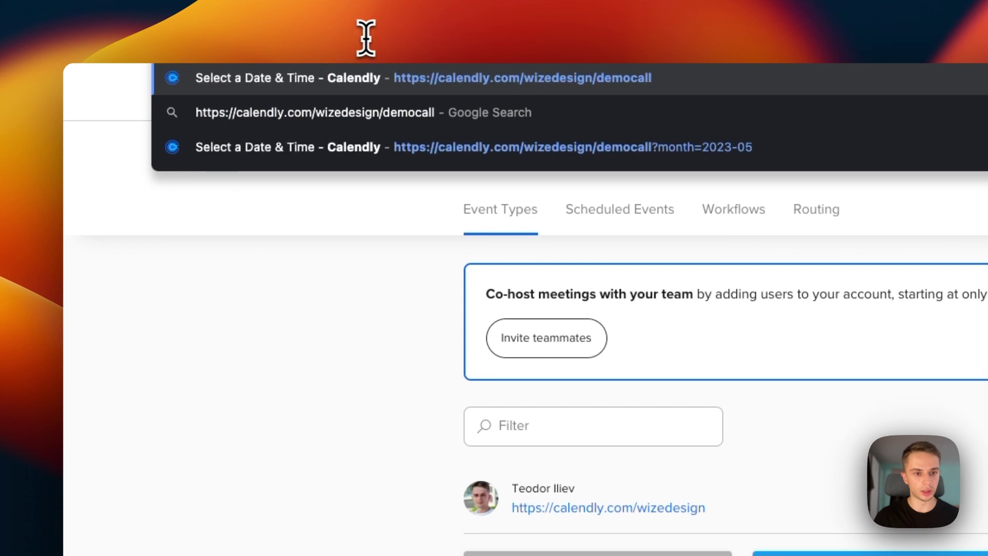
pyautogui.press('Return')
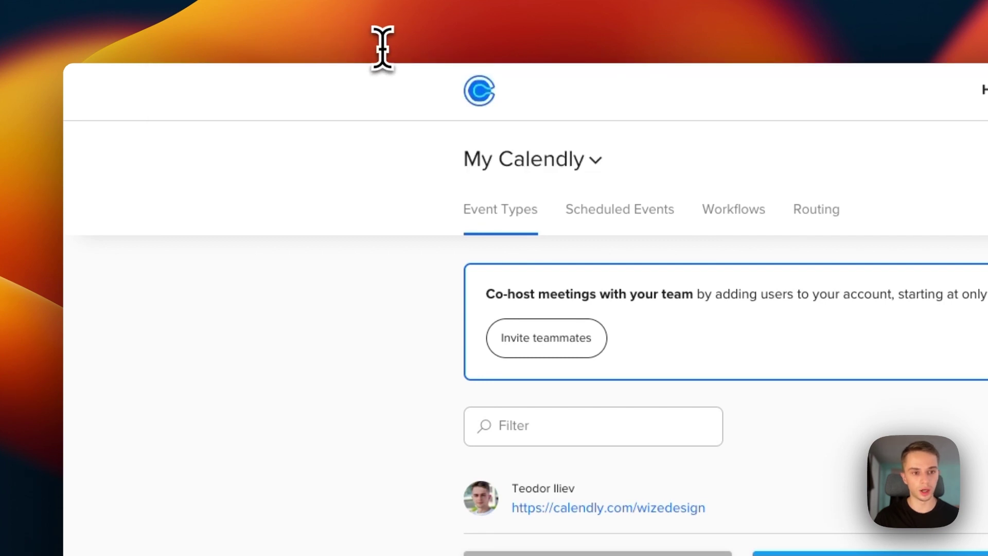
pyautogui.press('super+c')
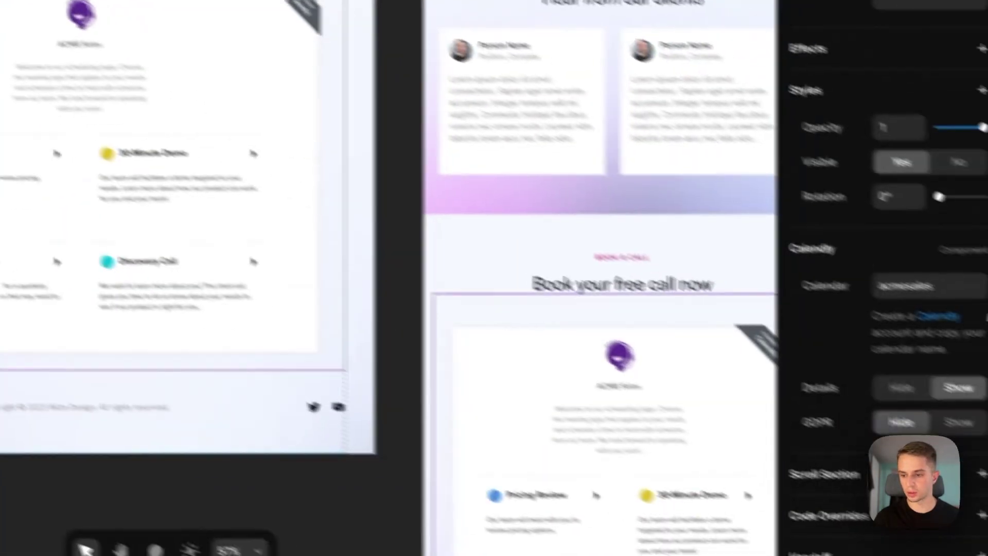
pyautogui.click(890, 260)
pyautogui.press('super+v')
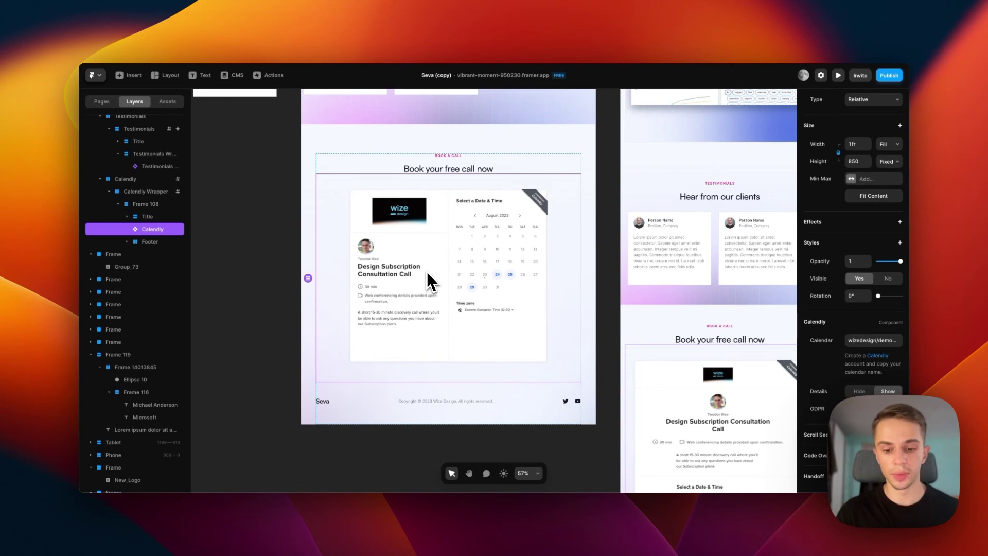
# Step: Open the link addresses of the footer's Twitter and YouTube icons for editing
pyautogui.scroll(4, 552, 424)
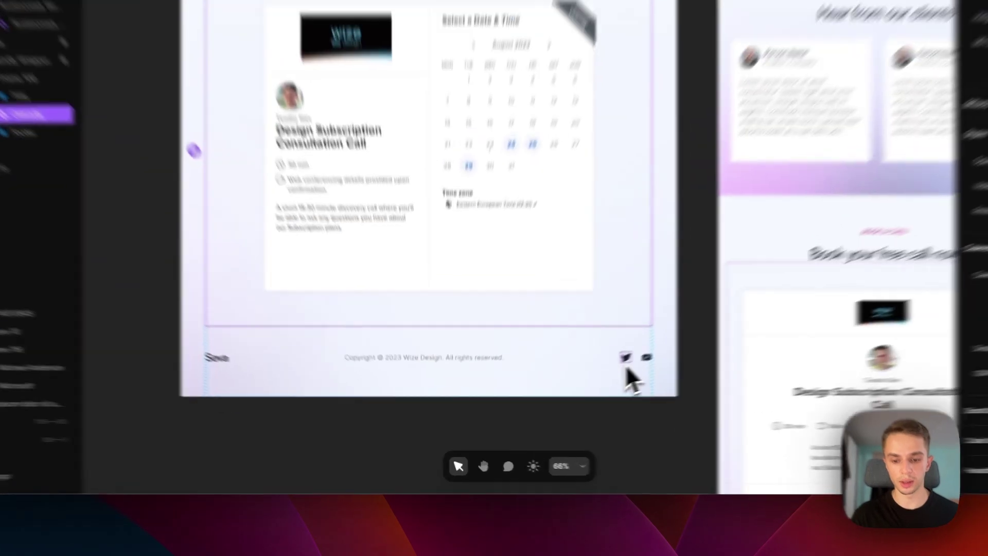
pyautogui.keyDown('super'); pyautogui.click(568, 400); pyautogui.keyUp('super')
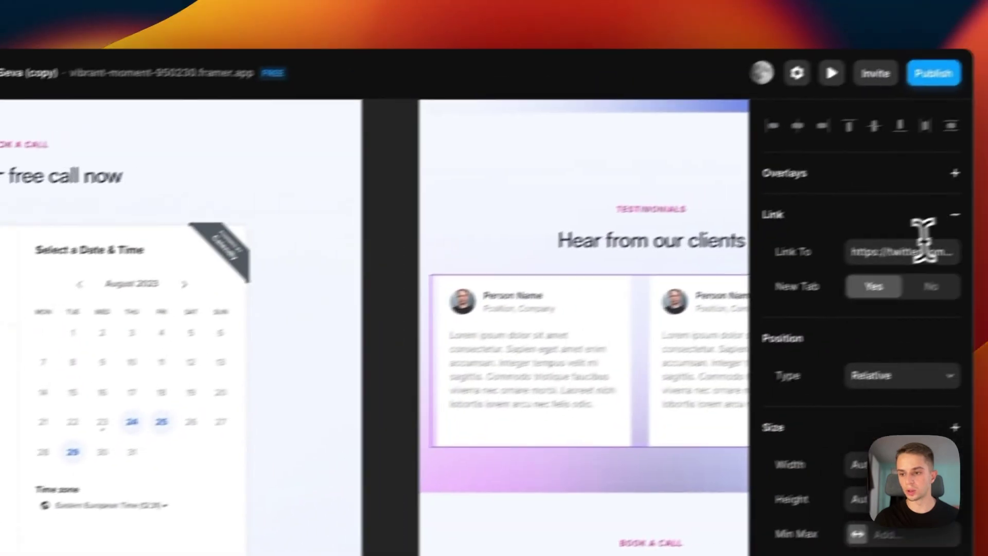
pyautogui.click(886, 263)
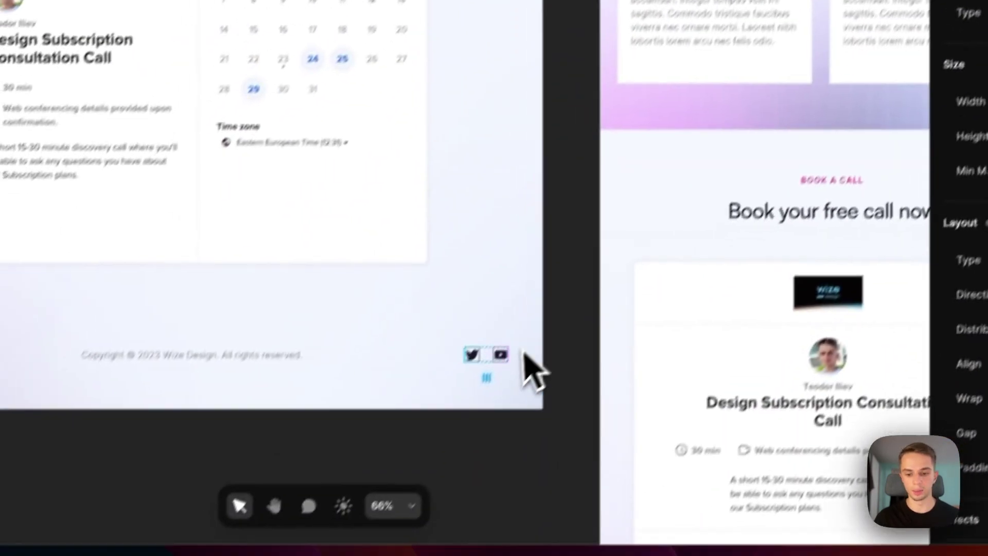
pyautogui.click(525, 325)
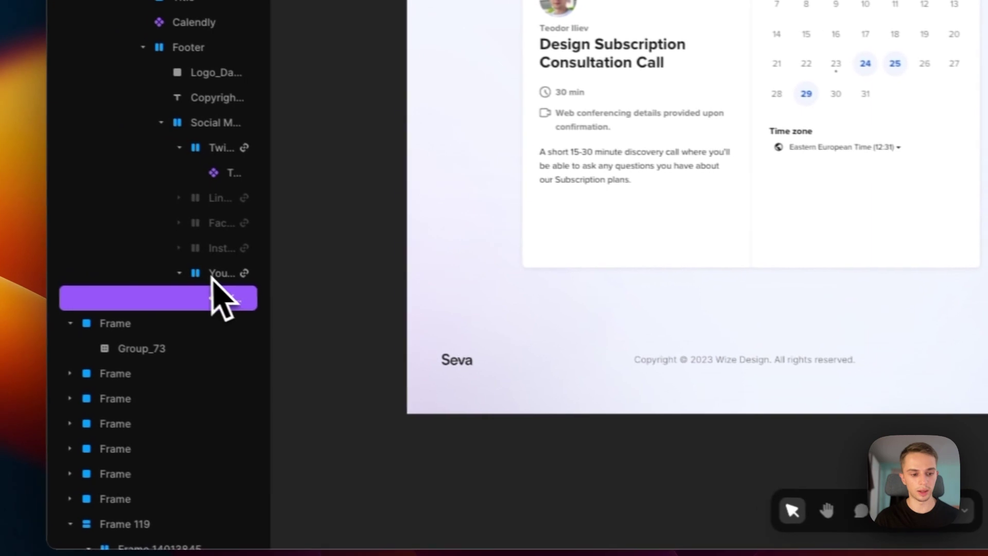
pyautogui.click(234, 279)
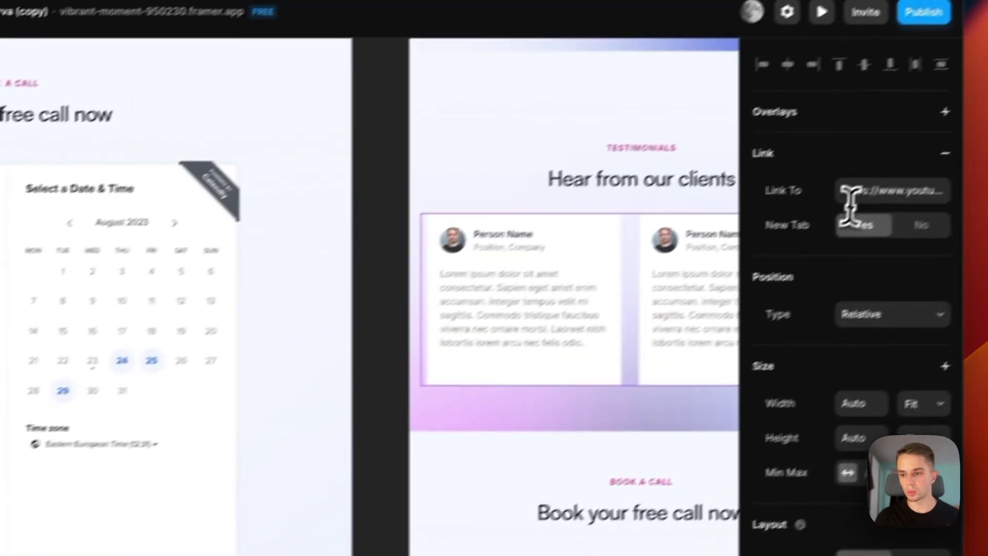
pyautogui.click(877, 203)
pyautogui.click(886, 210)
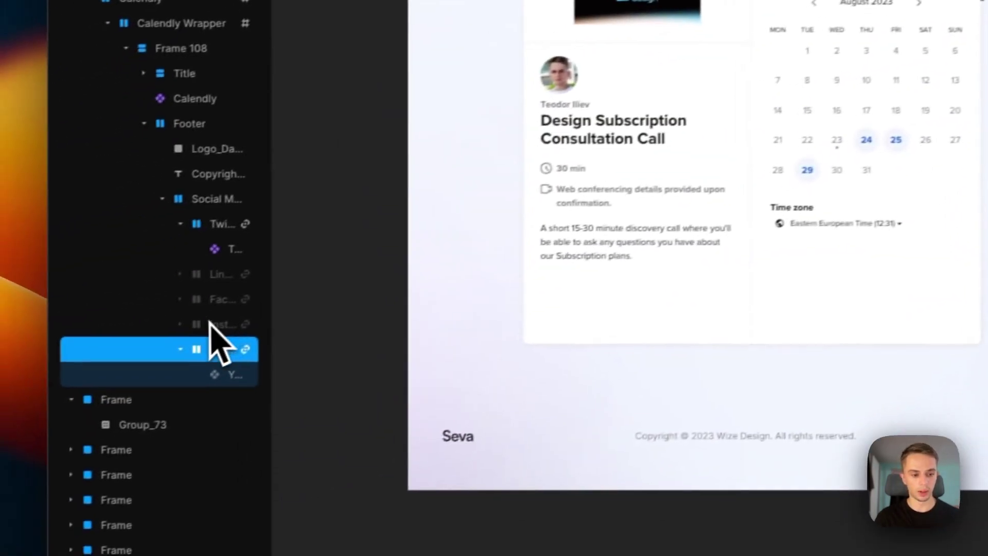
# Step: Make the hidden LinkedIn icon in the footer visible and set its color to the Dark style
pyautogui.click(216, 278)
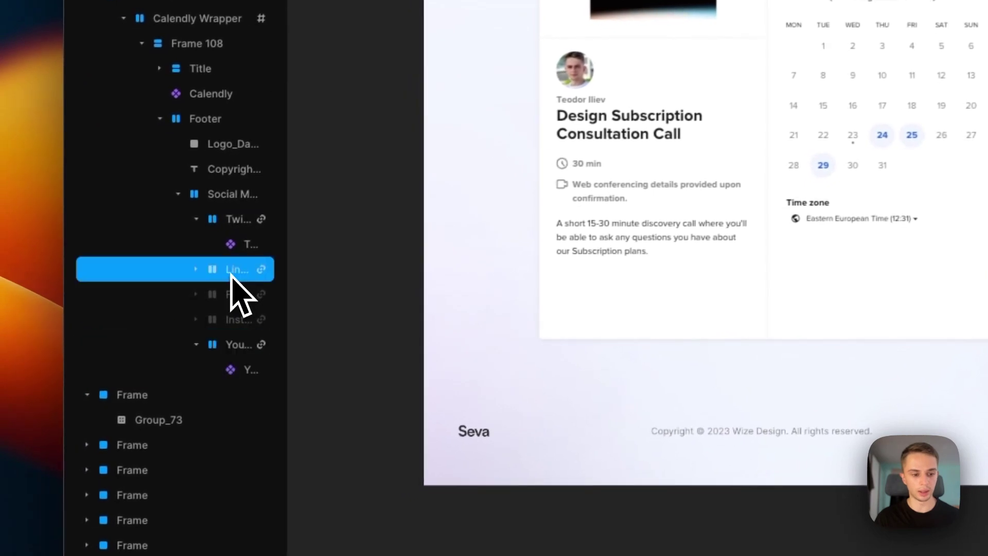
pyautogui.moveTo(291, 263); pyautogui.dragTo(342, 263)
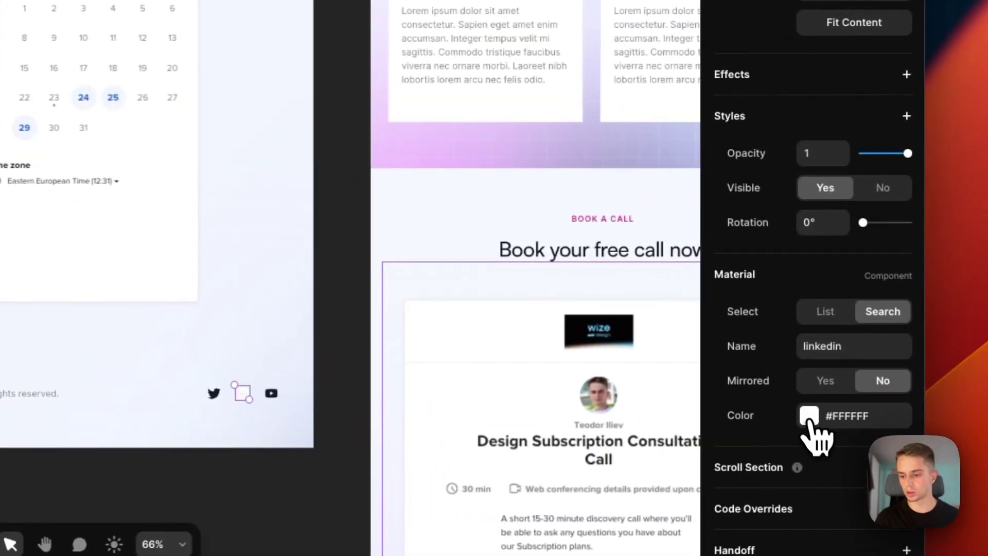
pyautogui.click(809, 418)
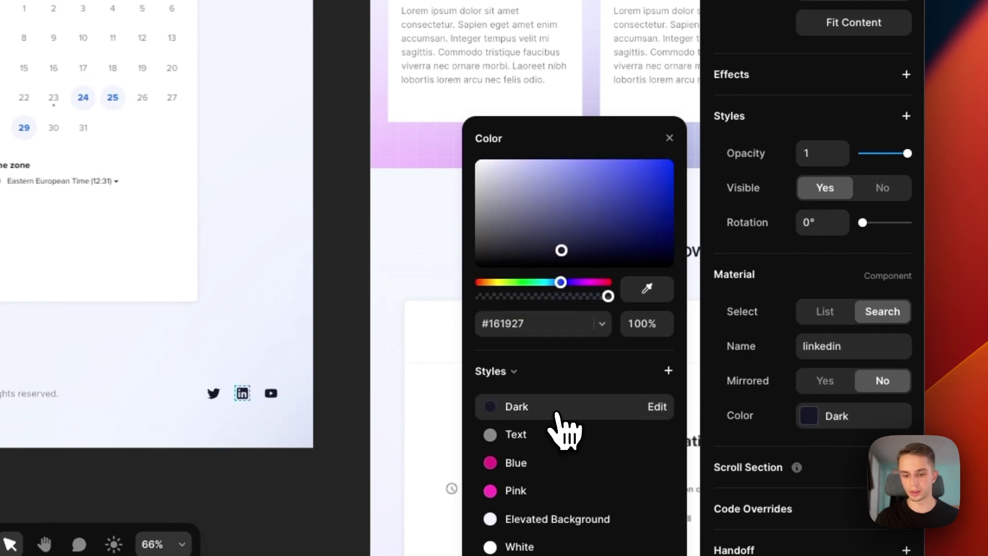
pyautogui.click(671, 139)
pyautogui.scroll(4, 751, 170)
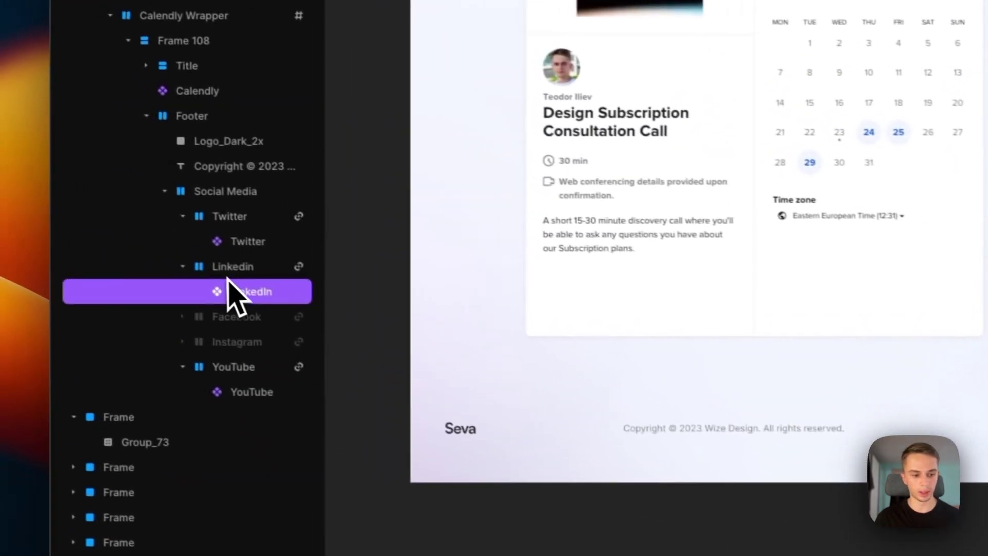
# Step: Open the link address of the footer's LinkedIn frame for editing and hide the YouTube icon
pyautogui.click(228, 277)
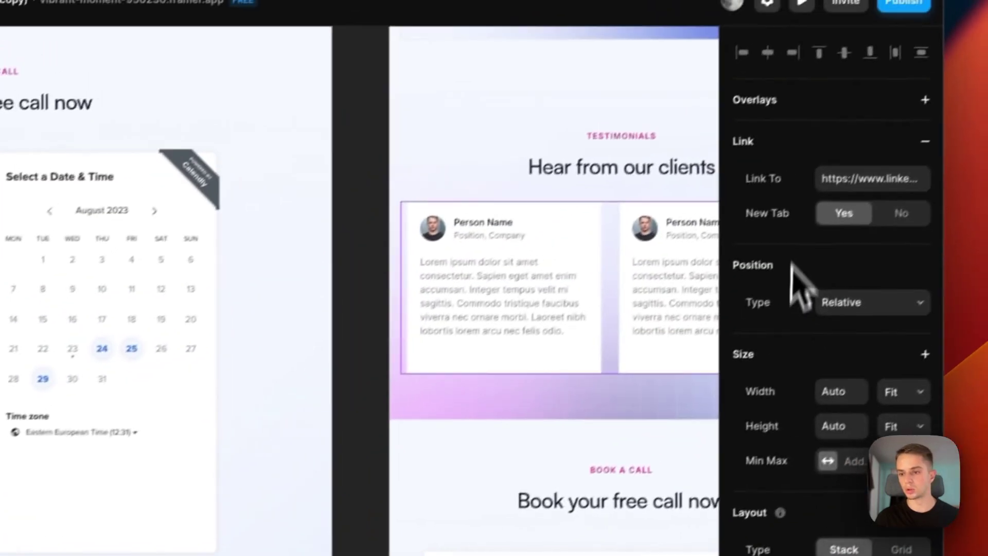
pyautogui.click(870, 187)
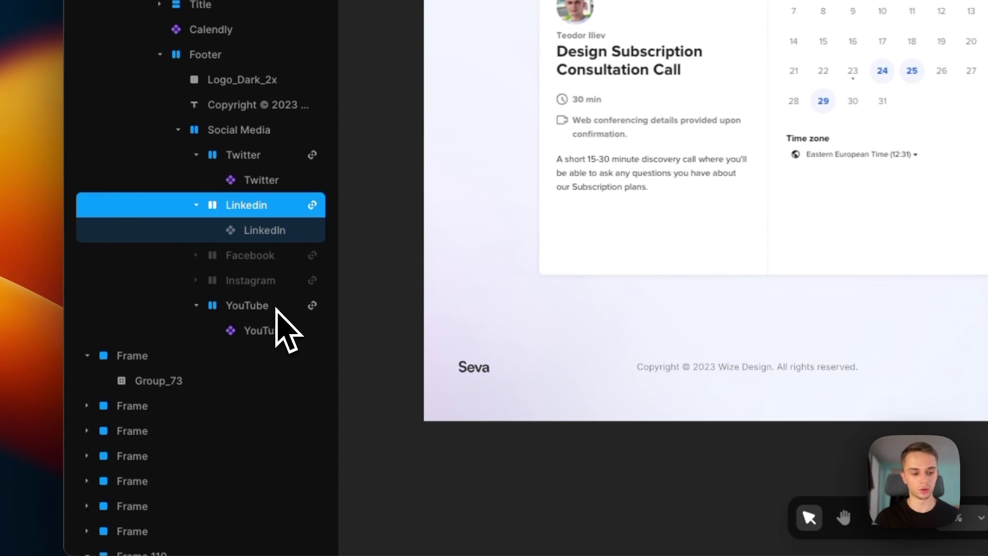
pyautogui.click(272, 312)
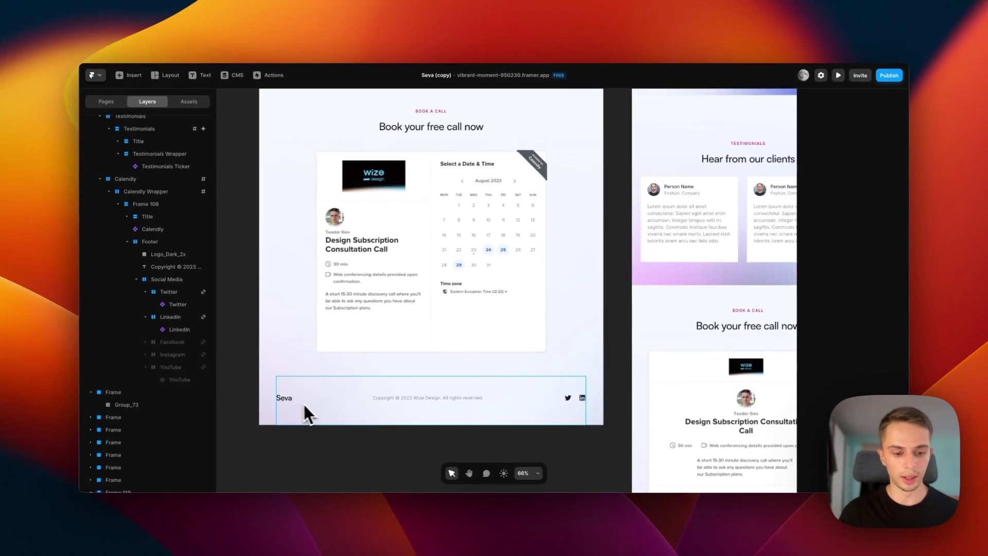
# Step: Replace the Seva logo image in the footer with New Logo.svg and set its width to 60
pyautogui.click(287, 399)
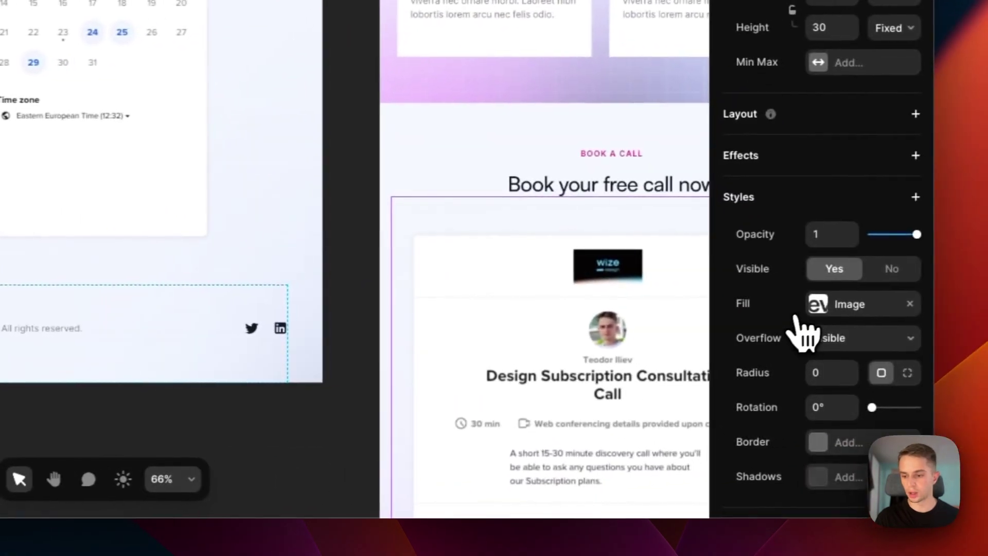
pyautogui.click(810, 305)
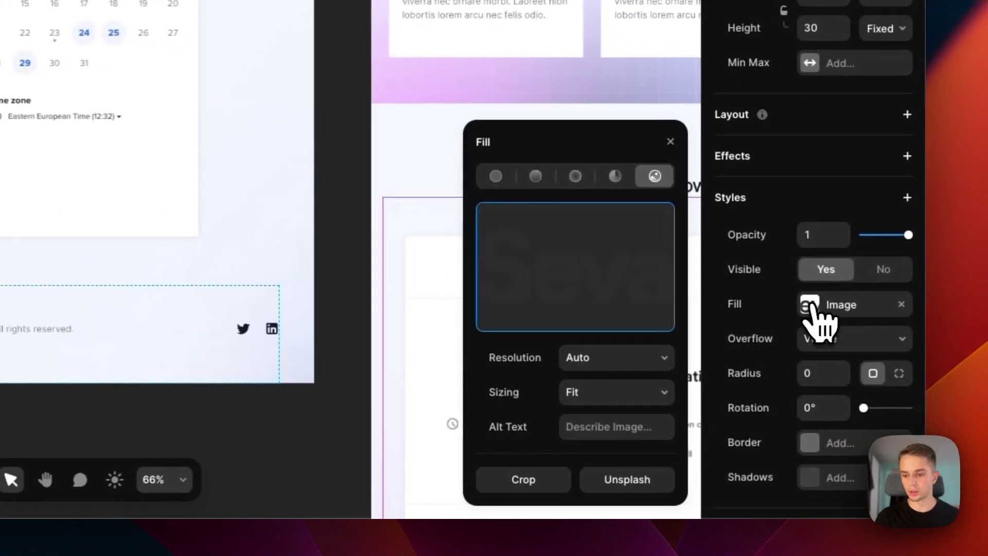
pyautogui.click(559, 280)
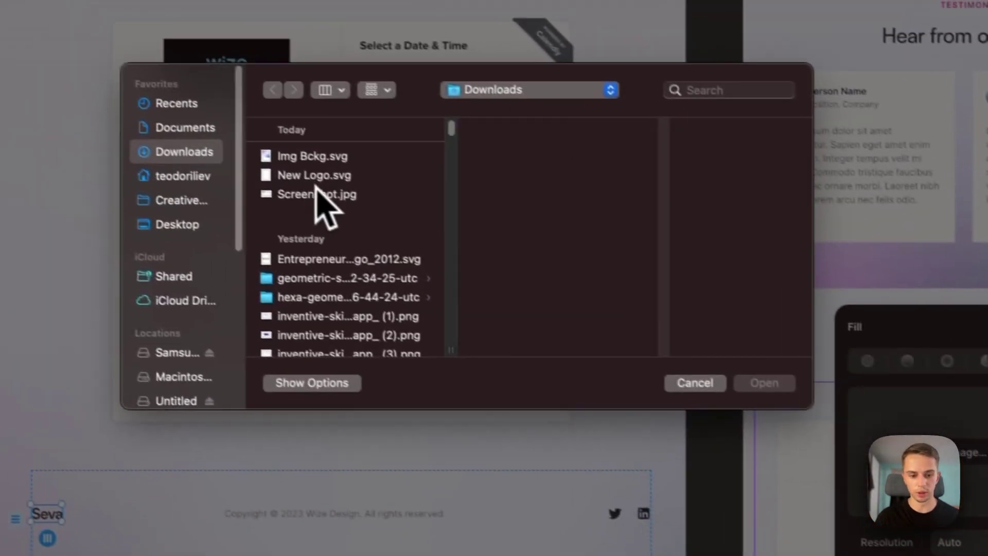
pyautogui.click(309, 173)
pyautogui.click(780, 391)
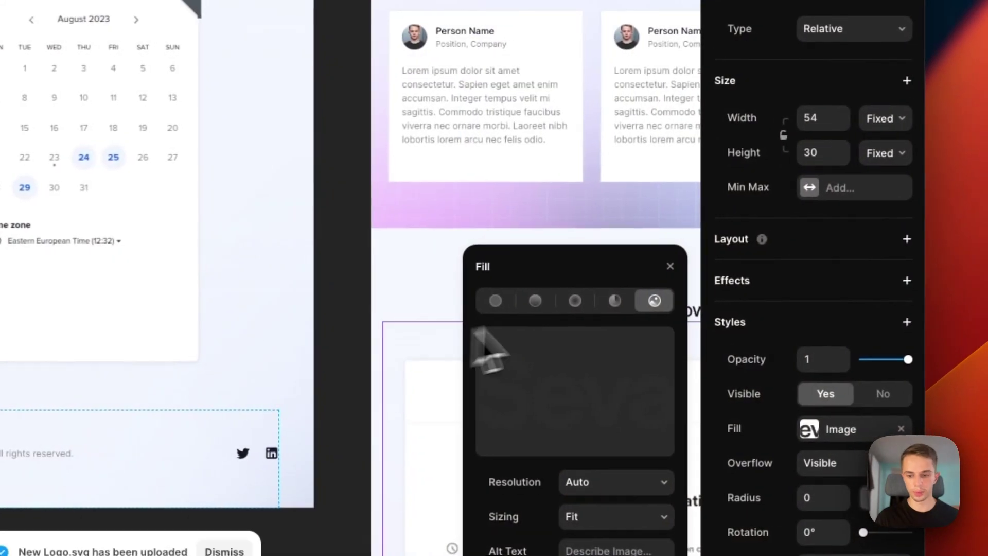
pyautogui.click(669, 266)
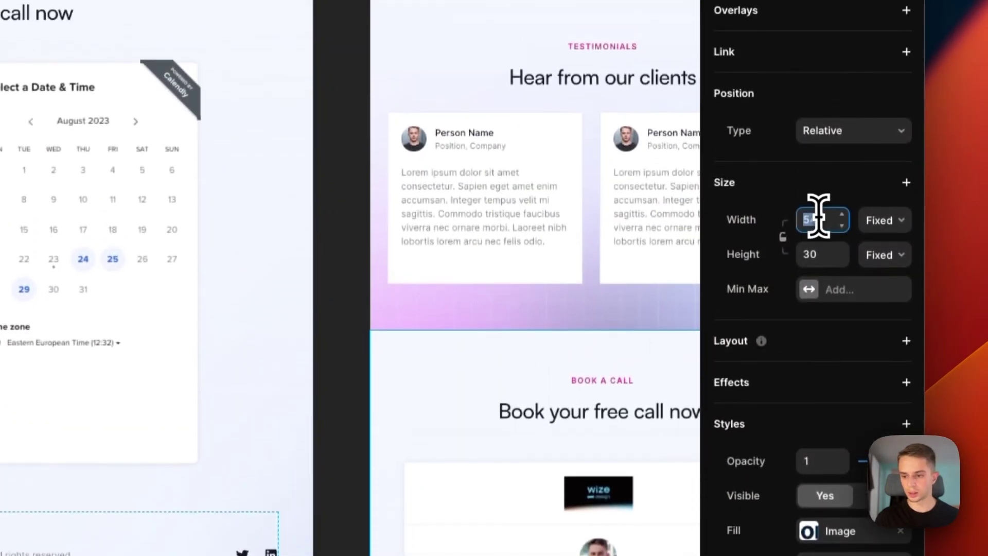
pyautogui.click(816, 117)
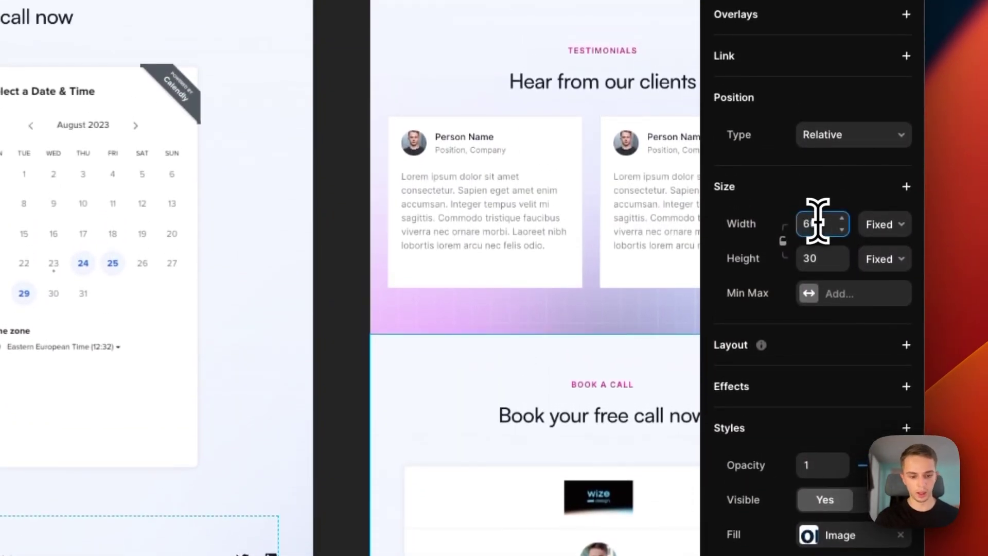
pyautogui.write('60')
# Step: Change the footer copyright text to "Copyright © 2023 Mont Agency. All rights reserved."
pyautogui.scroll(3, 406, 402)
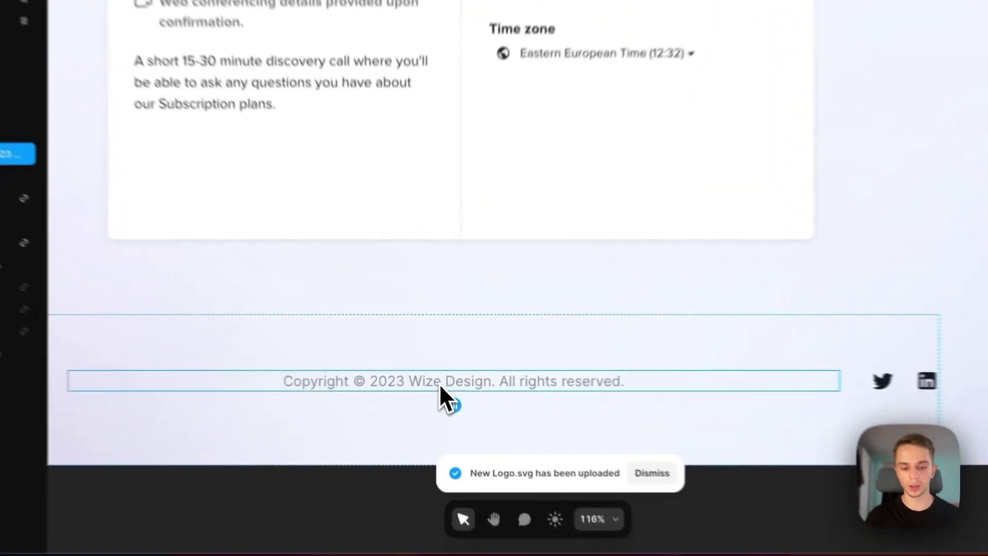
pyautogui.doubleClick(438, 397)
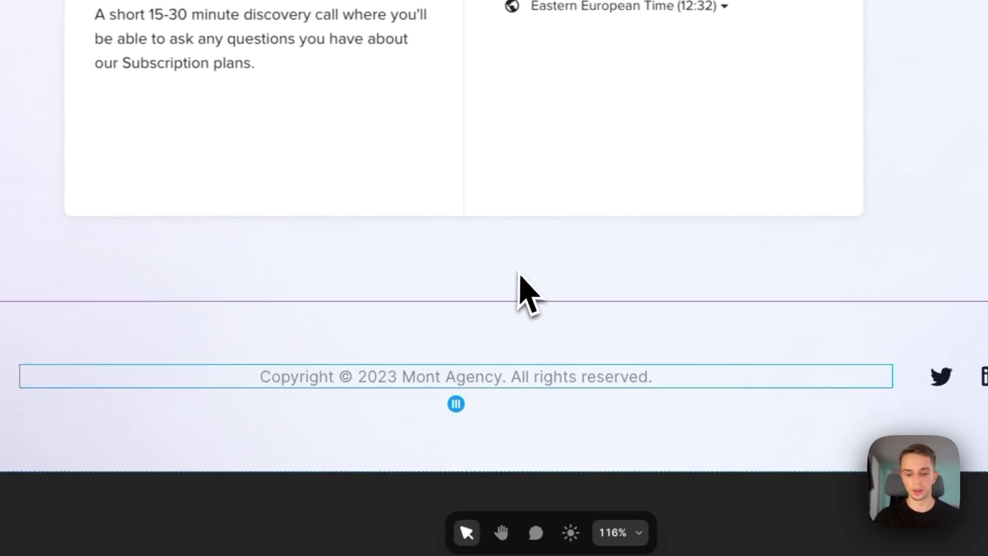
pyautogui.scroll(-5, 397, 320)
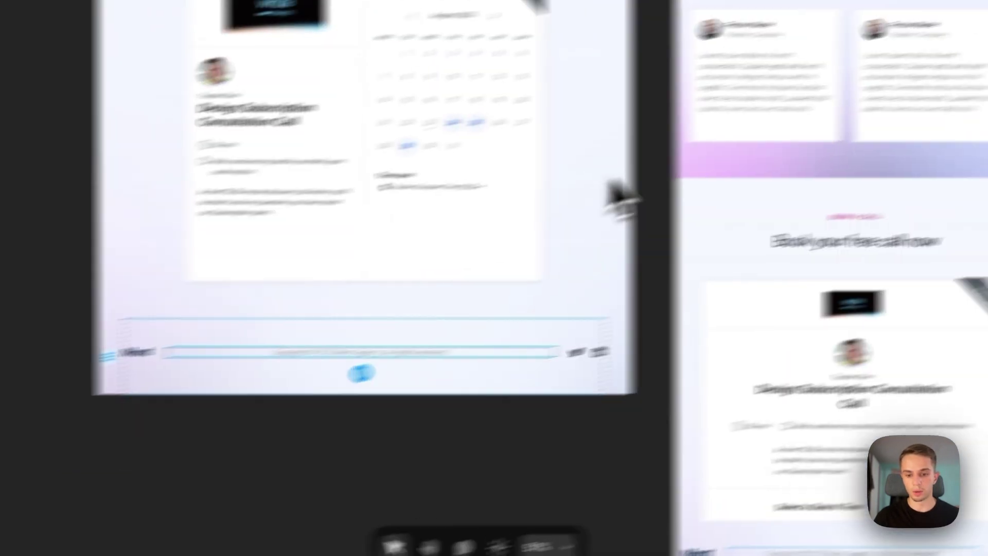
# Step: Try the solid Blue style and a linear gradient as the Calendly section's background, and return to its image fill
pyautogui.click(697, 137)
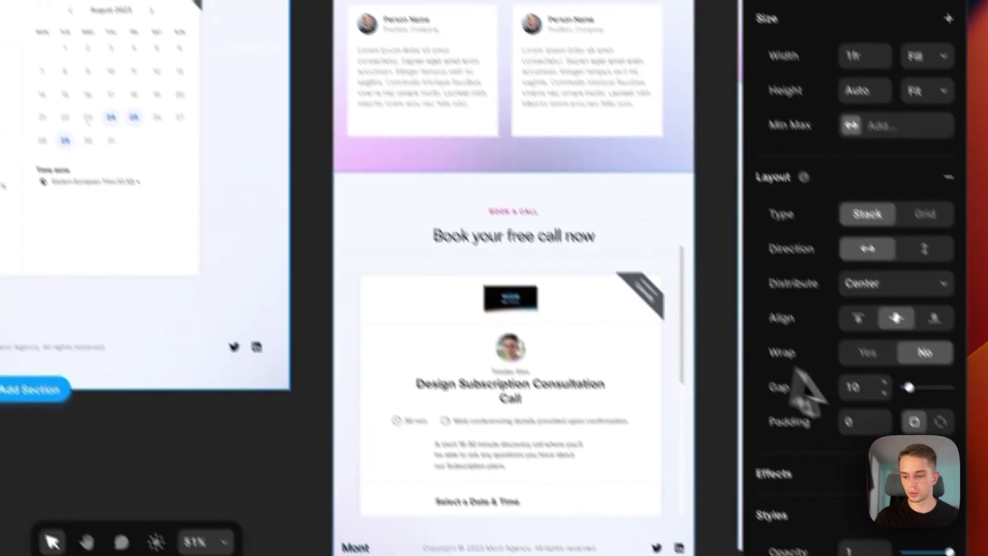
pyautogui.scroll(-8, 914, 468)
pyautogui.click(809, 243)
pyautogui.click(818, 260)
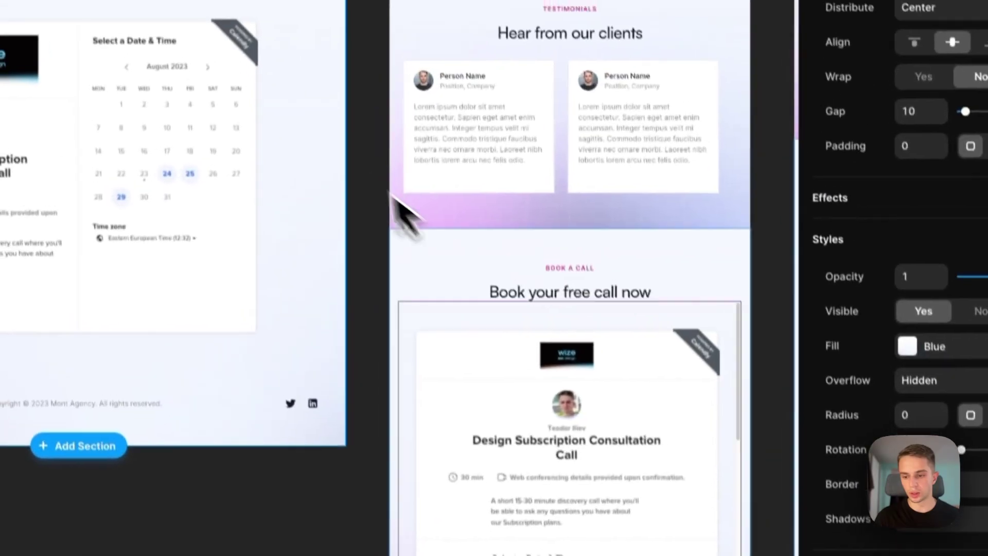
pyautogui.click(924, 348)
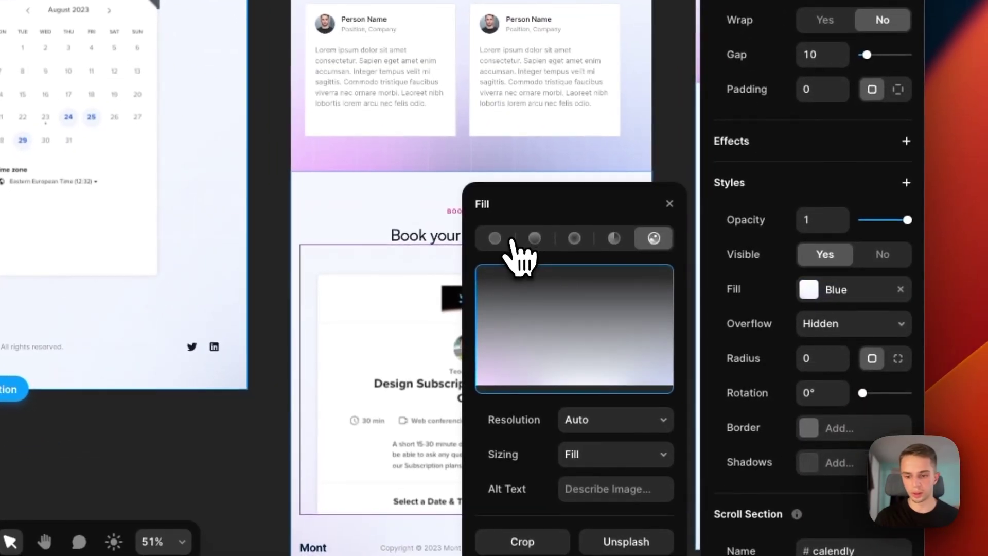
pyautogui.click(502, 243)
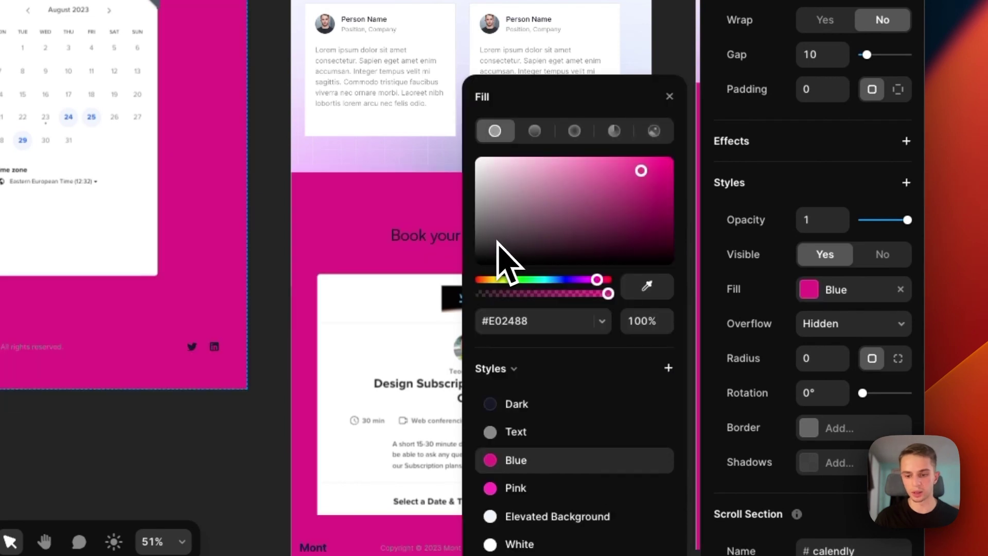
pyautogui.click(534, 131)
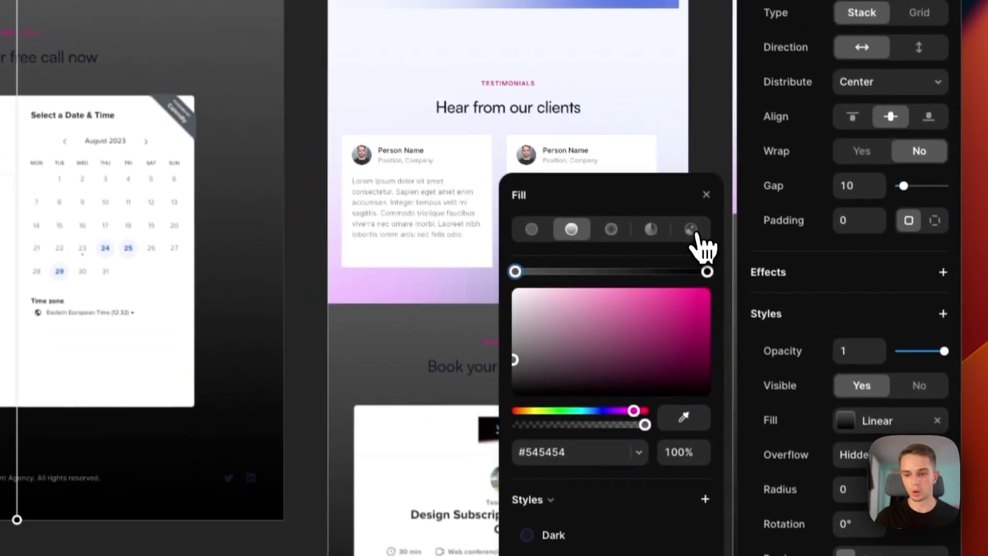
pyautogui.click(654, 131)
pyautogui.click(616, 423)
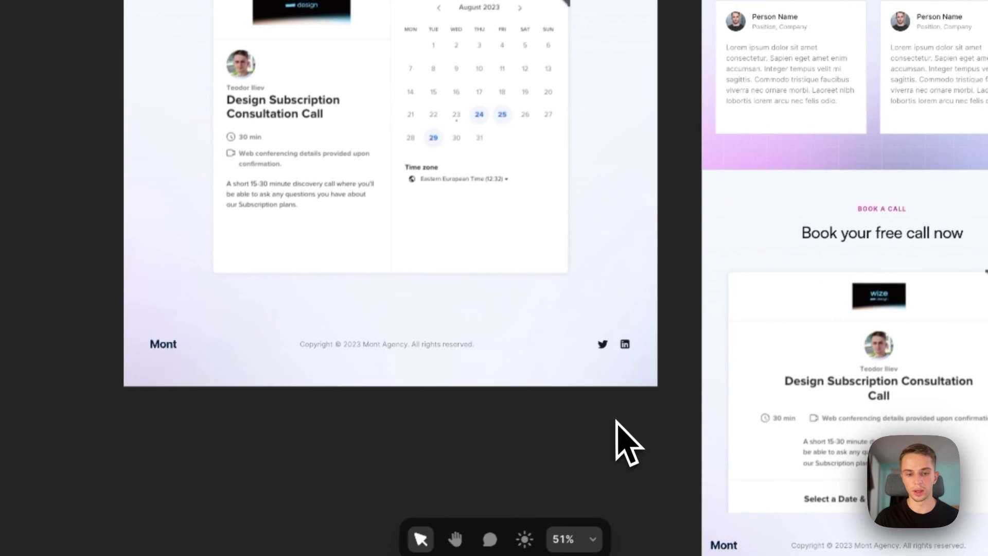
# Step: Replace the background image of the Testimonials section with a solid white fill
pyautogui.scroll(5, 616, 425)
pyautogui.click(294, 155)
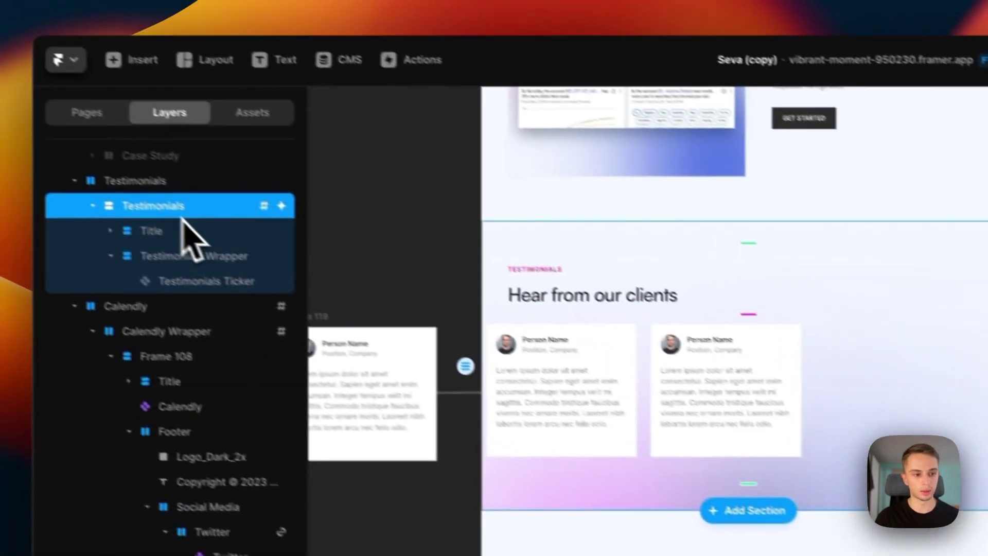
pyautogui.click(150, 180)
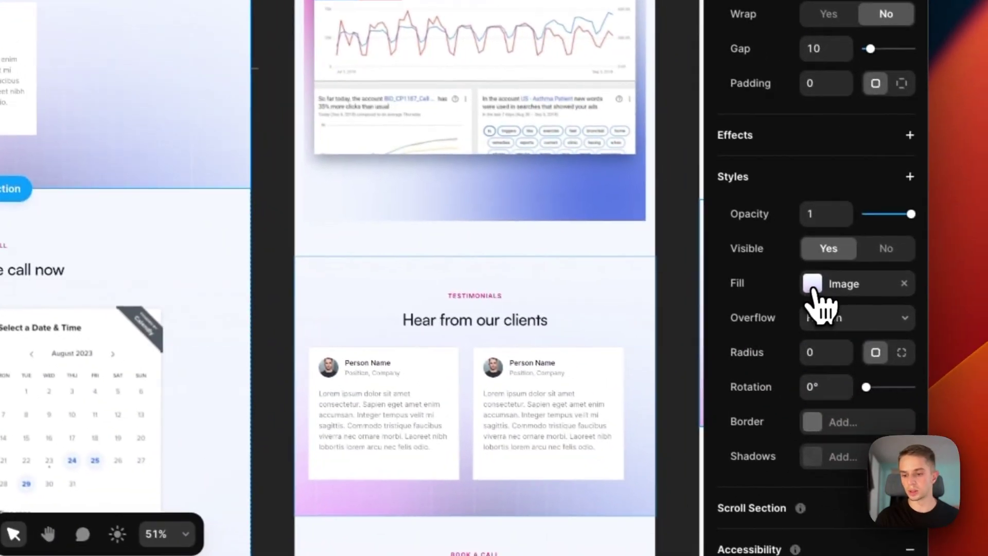
pyautogui.click(813, 285)
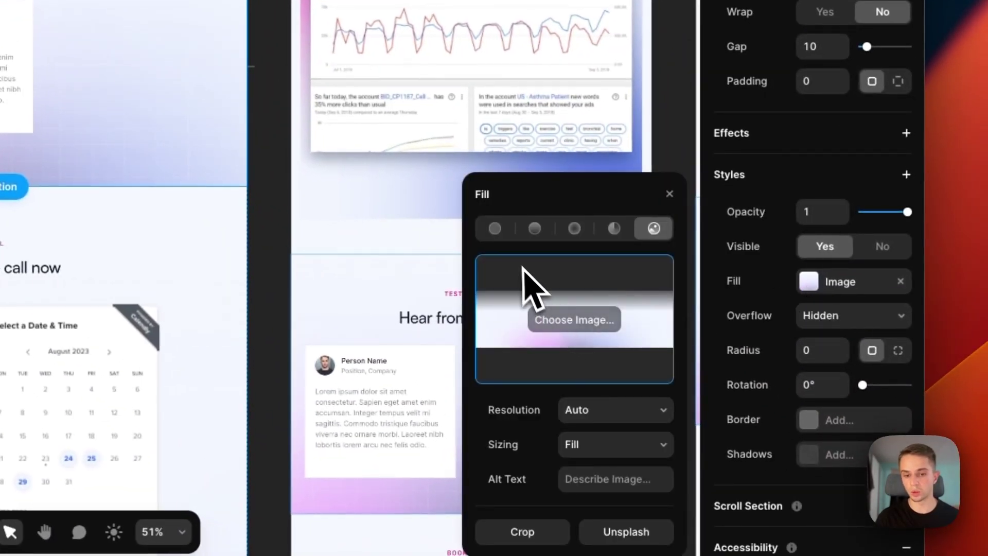
pyautogui.click(495, 229)
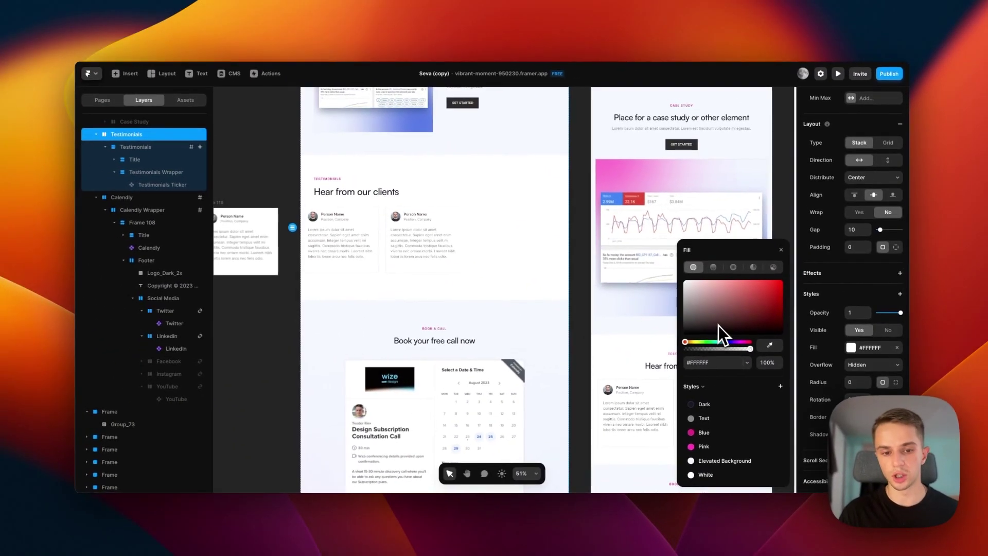
pyautogui.moveTo(726, 294); pyautogui.dragTo(712, 283)
pyautogui.click(591, 317)
# Step: Preview the customized site and look through the page from the hero to the Services section
pyautogui.scroll(10, 591, 316)
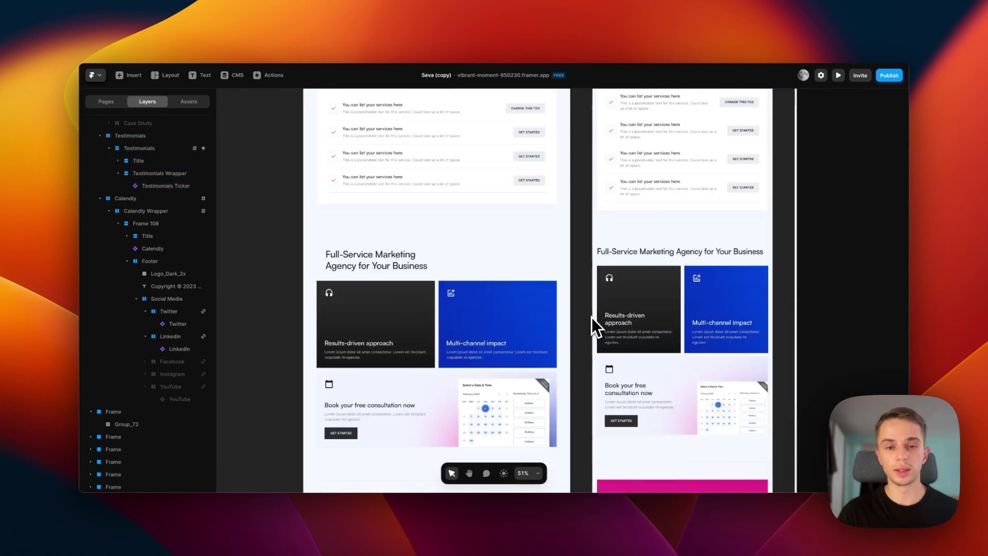
pyautogui.scroll(10, 590, 319)
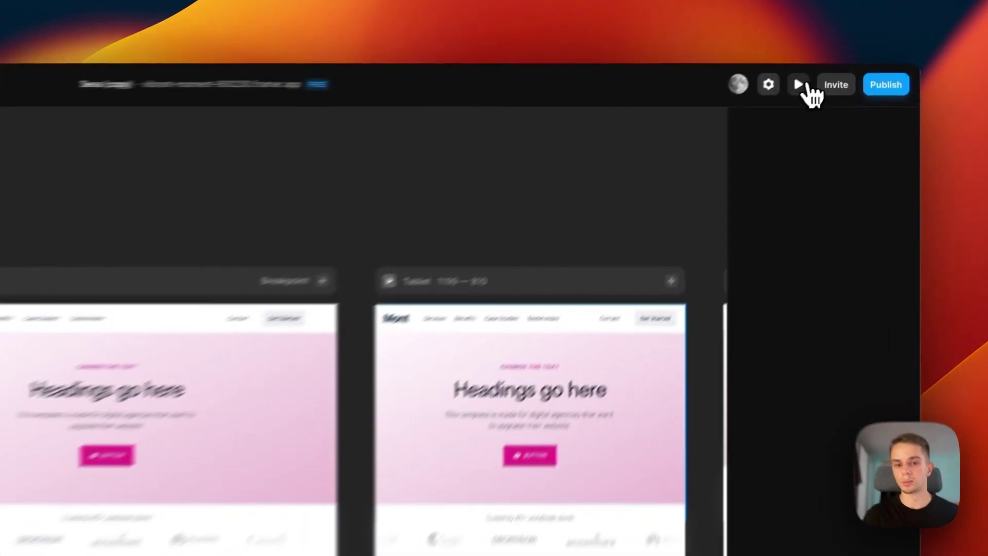
pyautogui.click(838, 75)
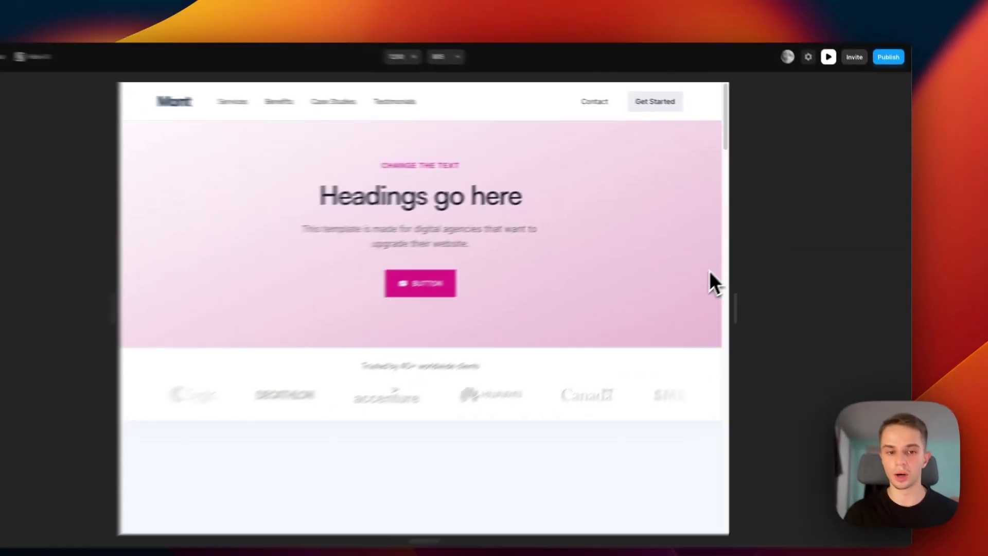
pyautogui.scroll(-5, 721, 260)
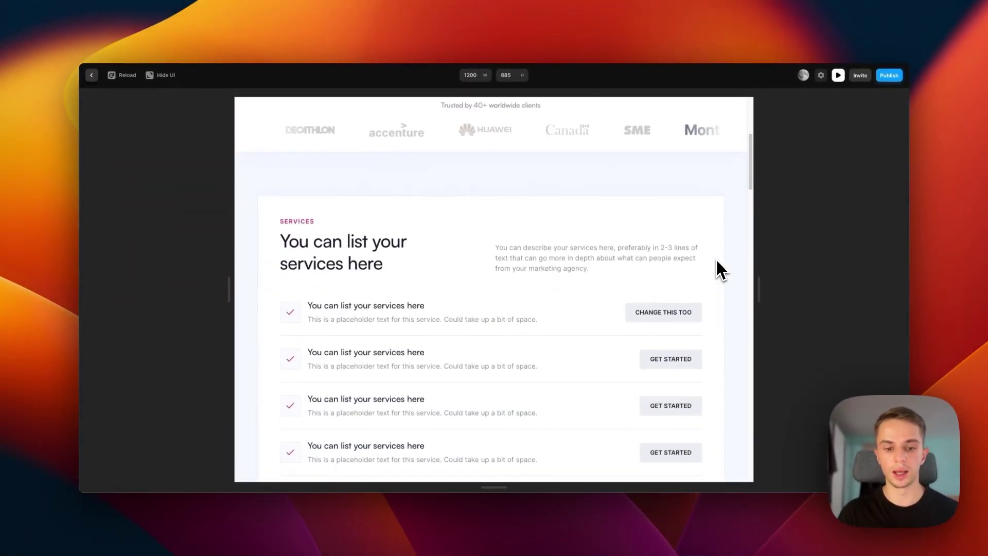
# Step: Review the rest of the previewed page from the Services list through the case studies and testimonials to the call booking section
pyautogui.scroll(-4, 716, 261)
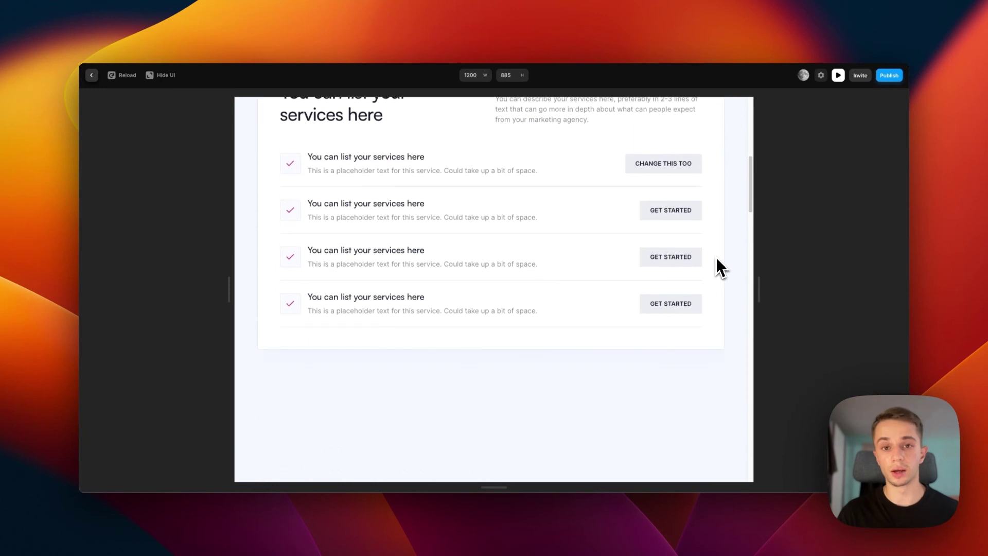
pyautogui.scroll(-6, 716, 257)
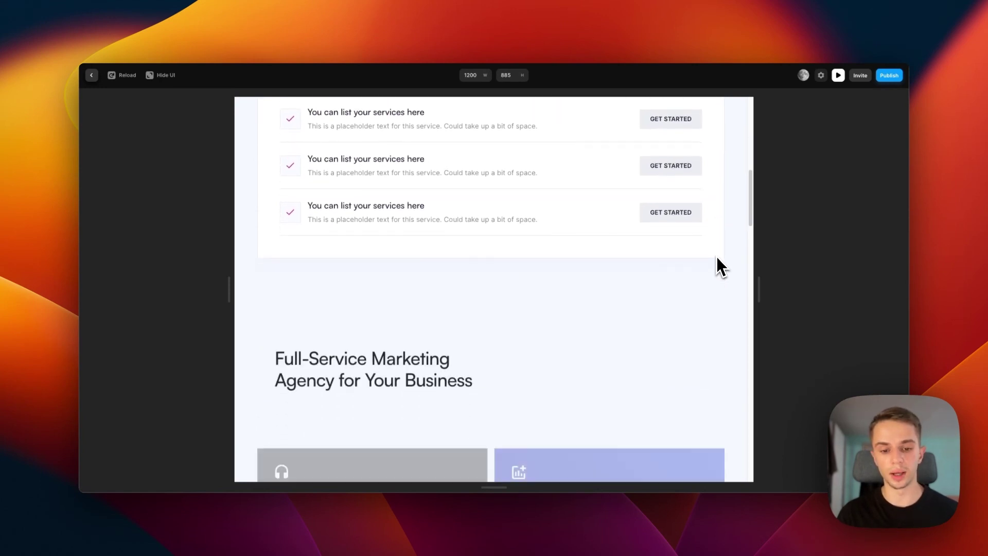
pyautogui.scroll(-8, 715, 263)
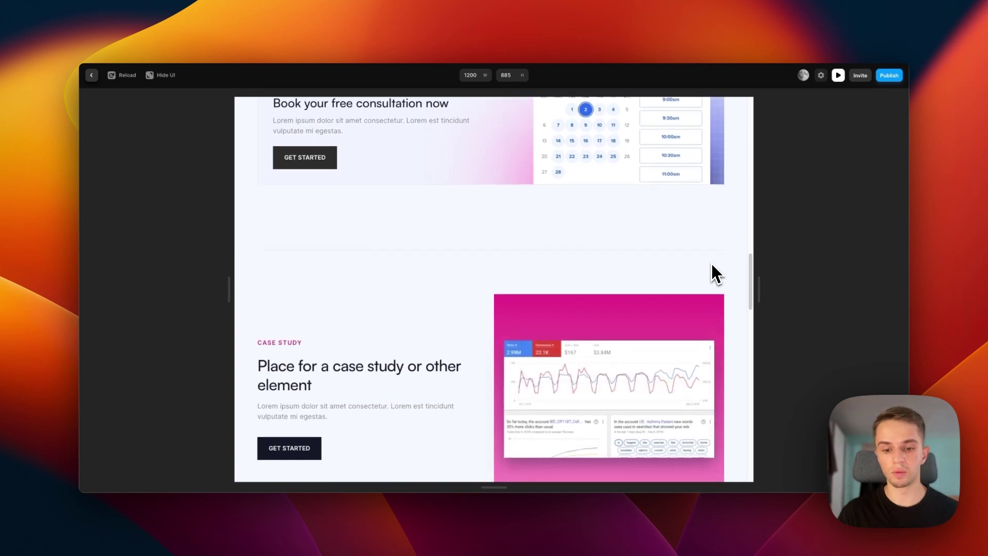
pyautogui.scroll(-8, 713, 266)
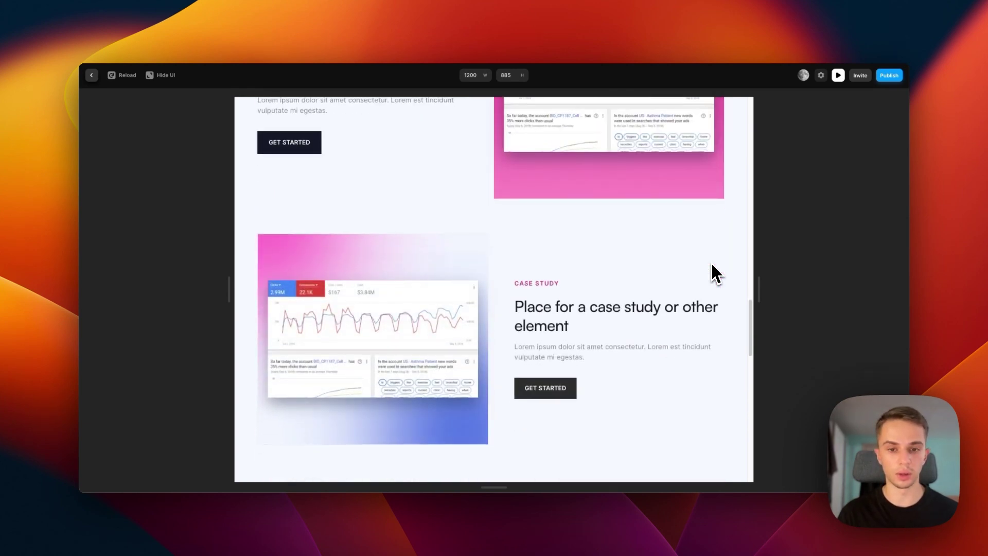
pyautogui.scroll(-6, 714, 272)
pyautogui.scroll(-5, 713, 270)
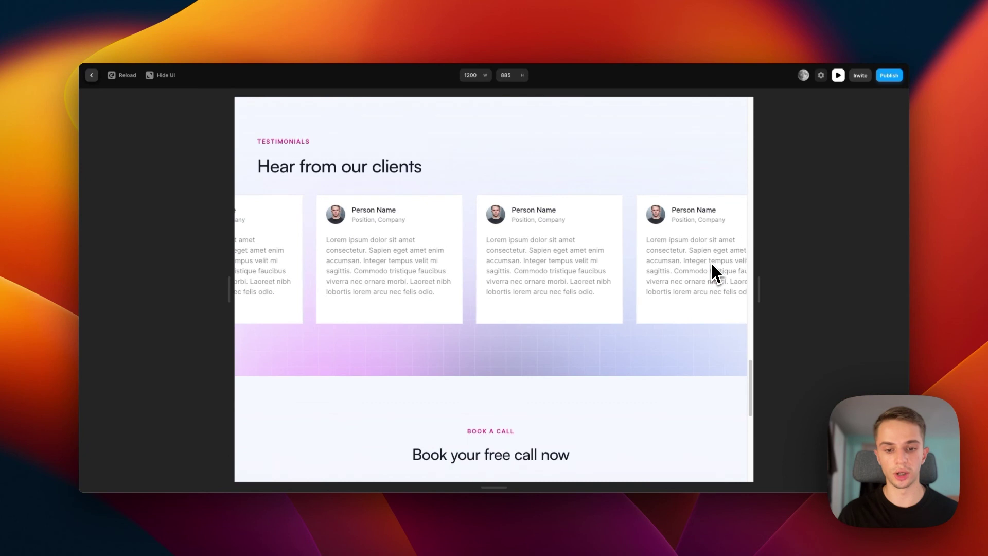
pyautogui.scroll(-1, 698, 329)
pyautogui.scroll(-1, 699, 325)
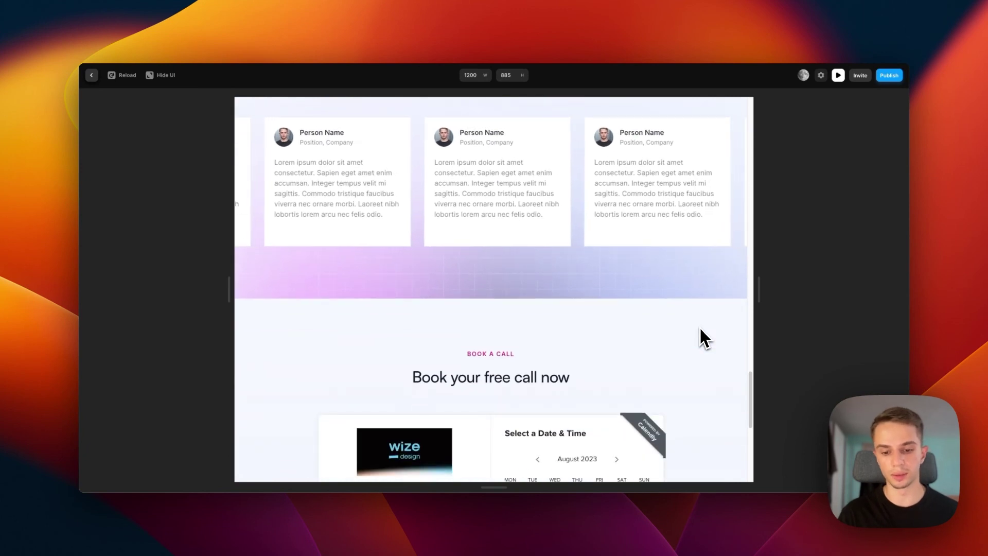